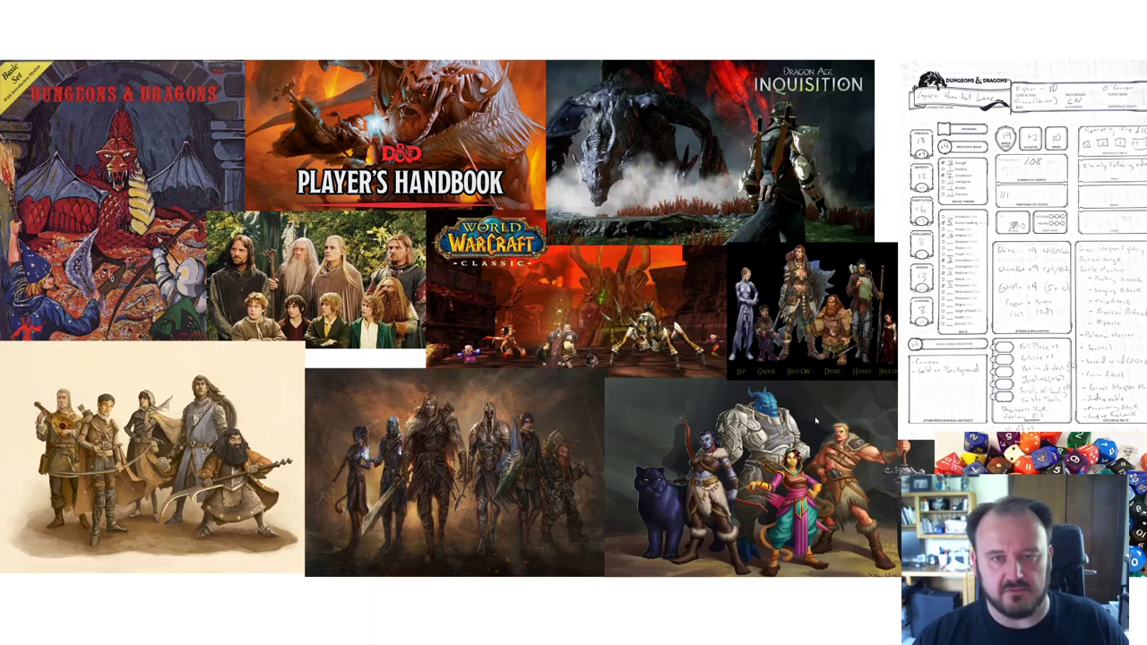
Step: Switch to the Roll20 Lost Mine of Phandelver game showing the Cragmaw Hideout map
key("alt+Tab")
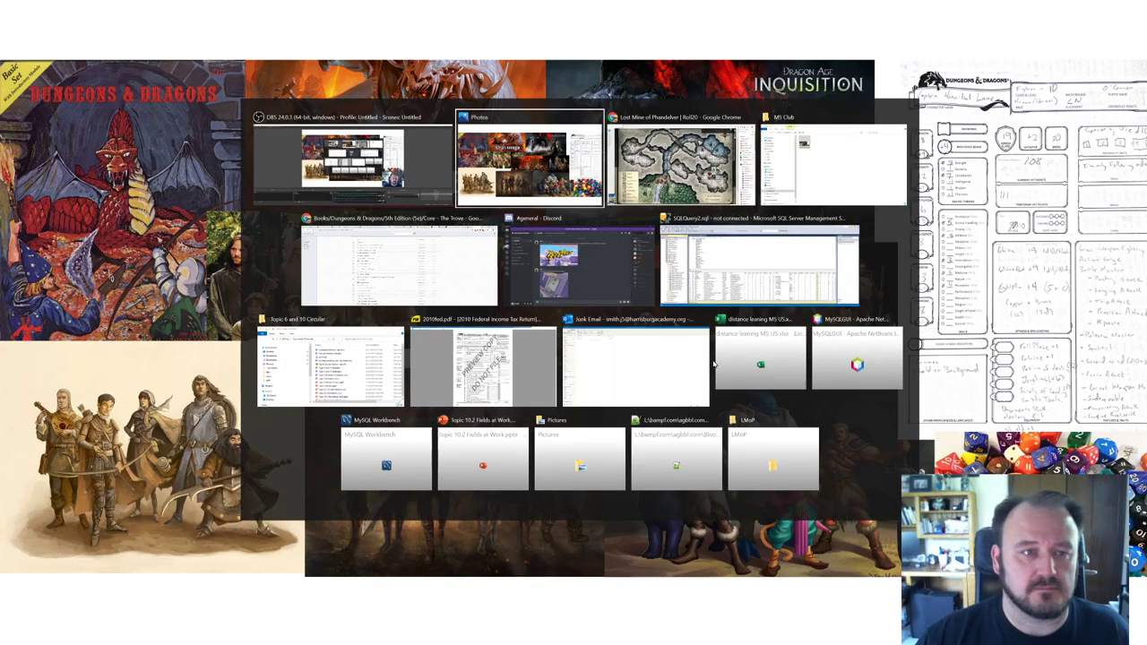
left_click(672, 186)
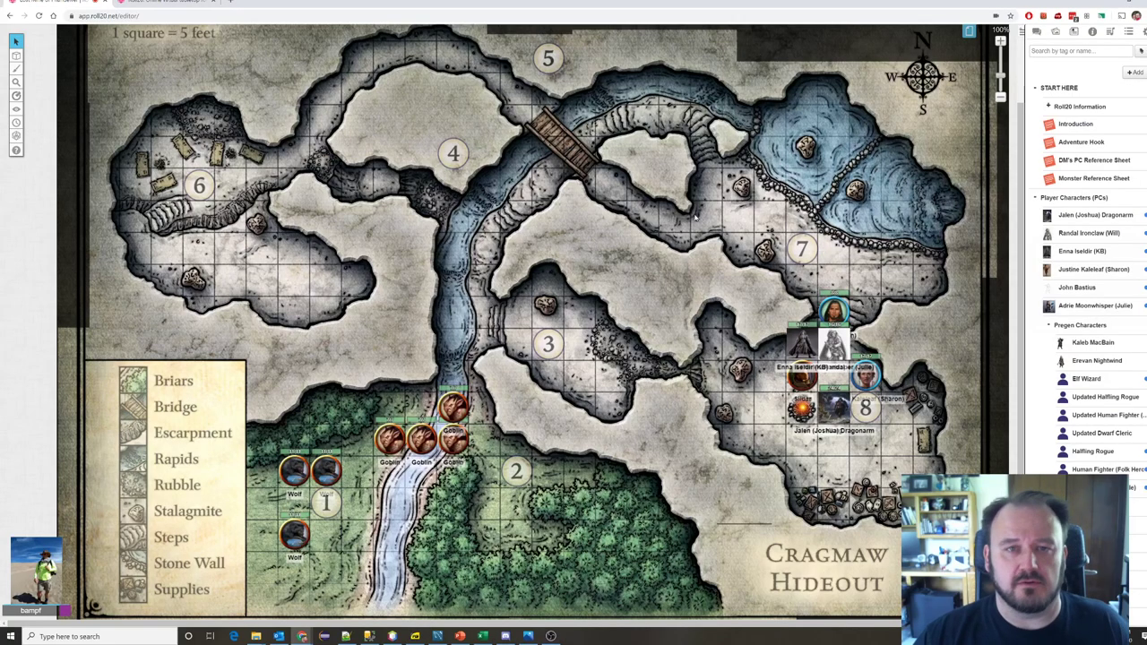
left_click(168, 3)
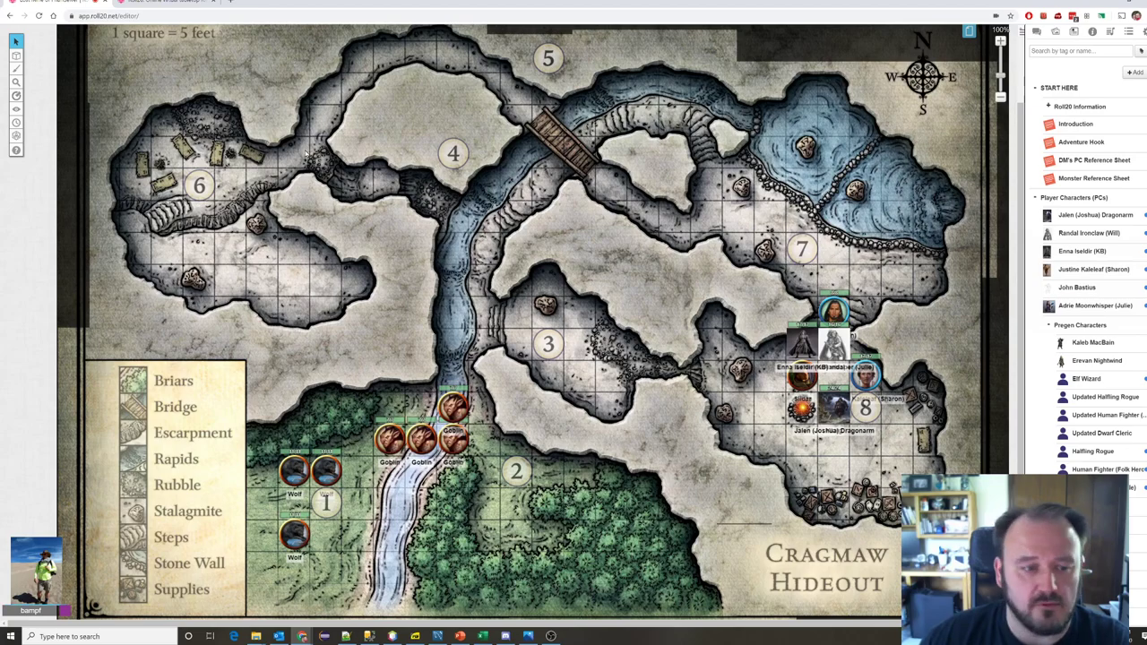
Step: Open Kaleb MacBain's character sheet and shift its window slightly up and left
left_click(1092, 344)
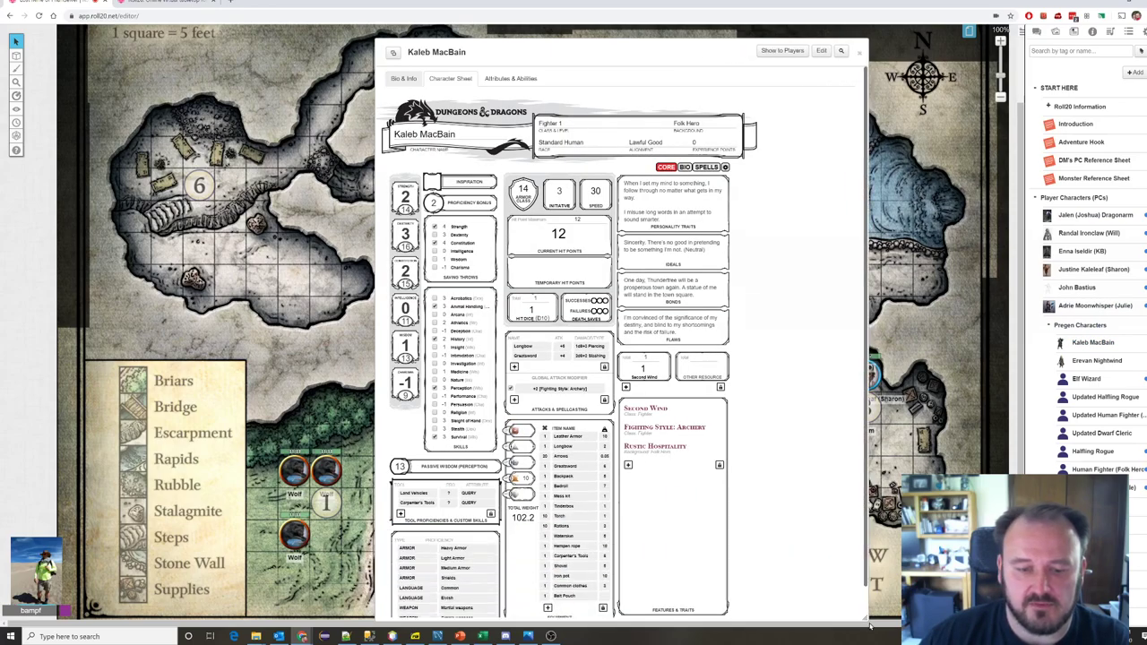
left_click_drag(636, 55, 627, 42)
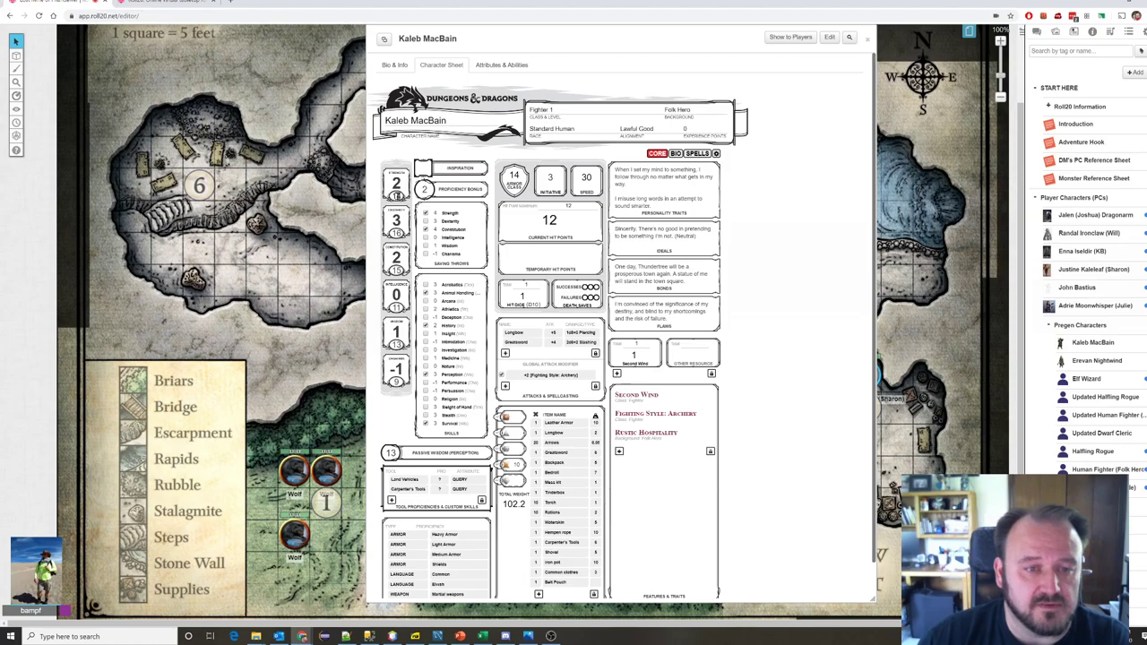
double_click(395, 195)
left_click(396, 187)
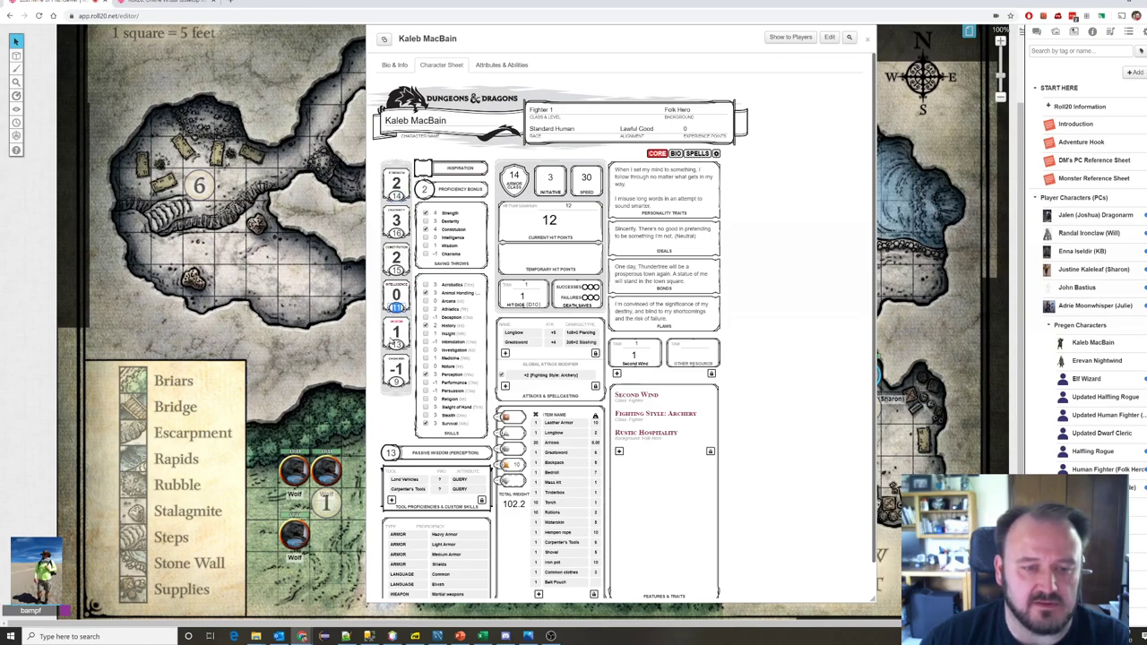
left_click(396, 195)
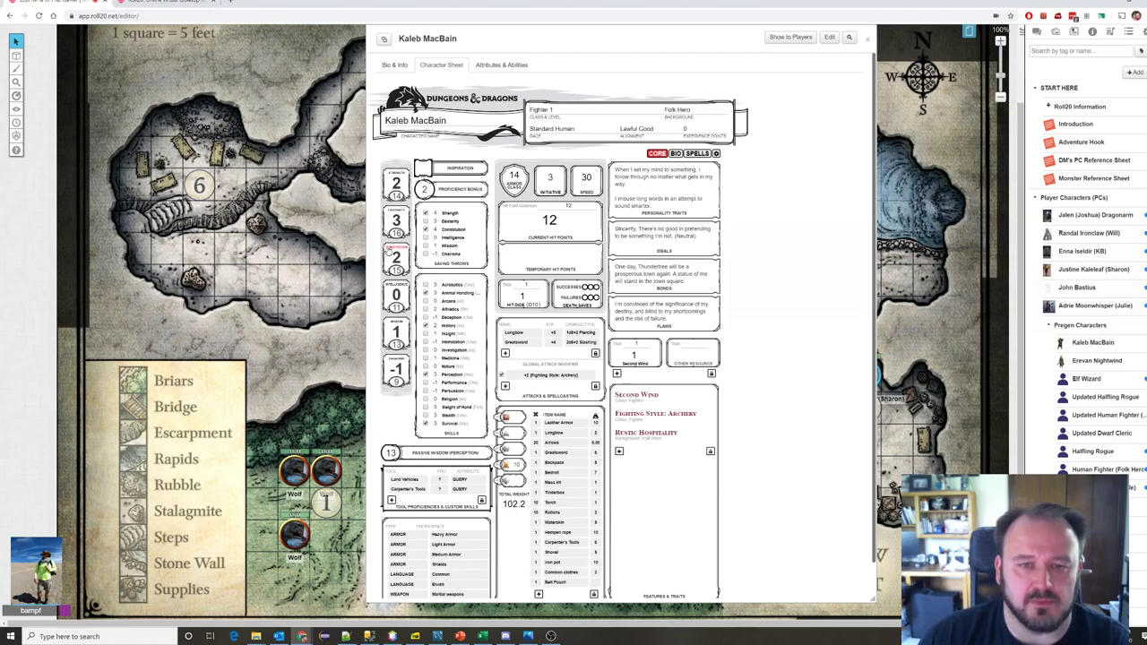
double_click(548, 220)
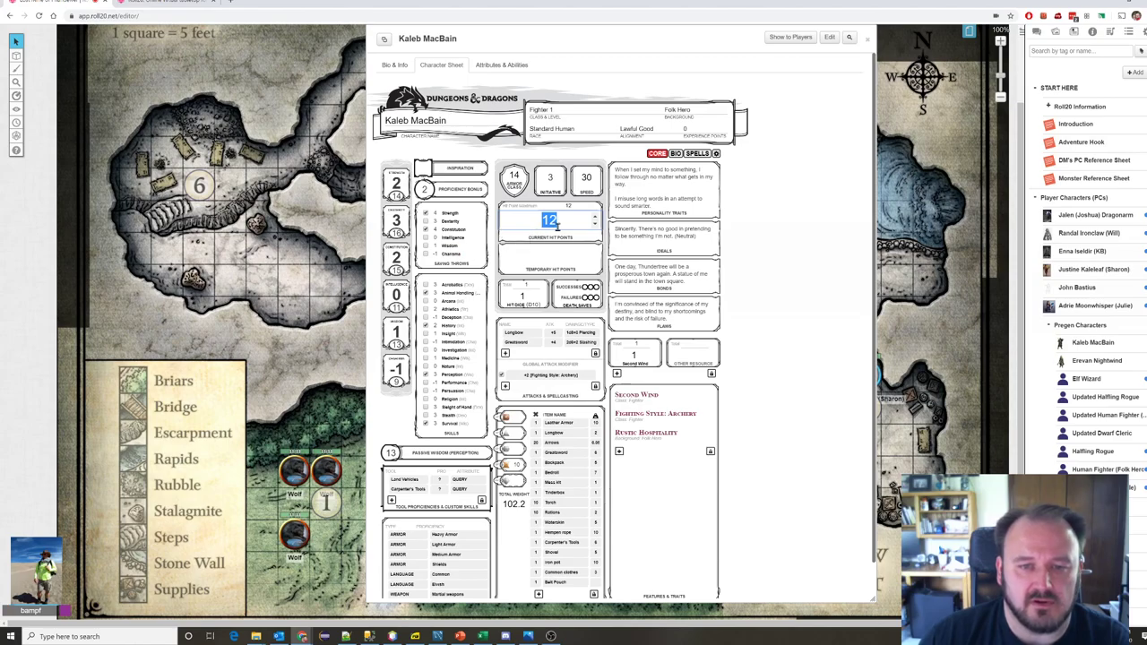
left_click(556, 224)
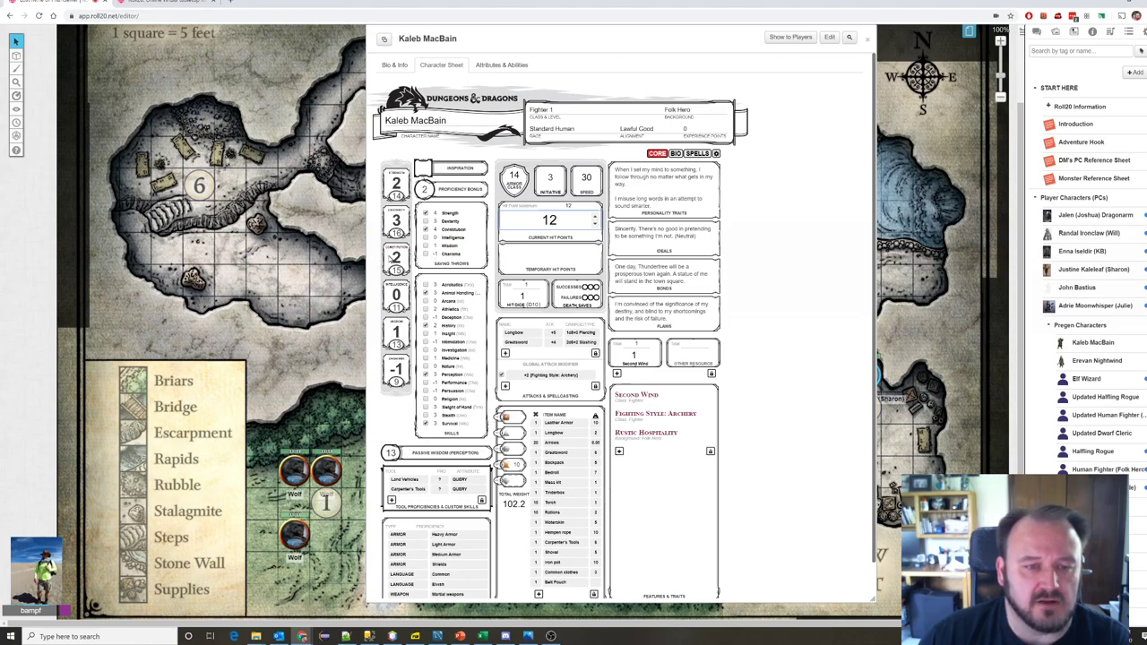
left_click(382, 292)
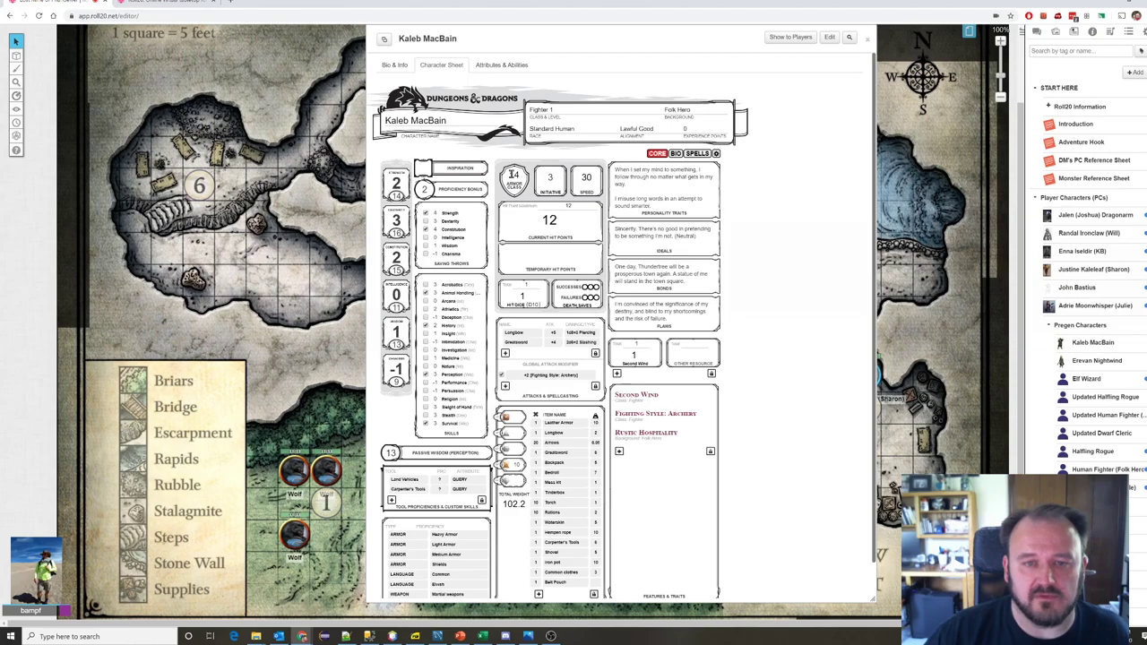
double_click(512, 174)
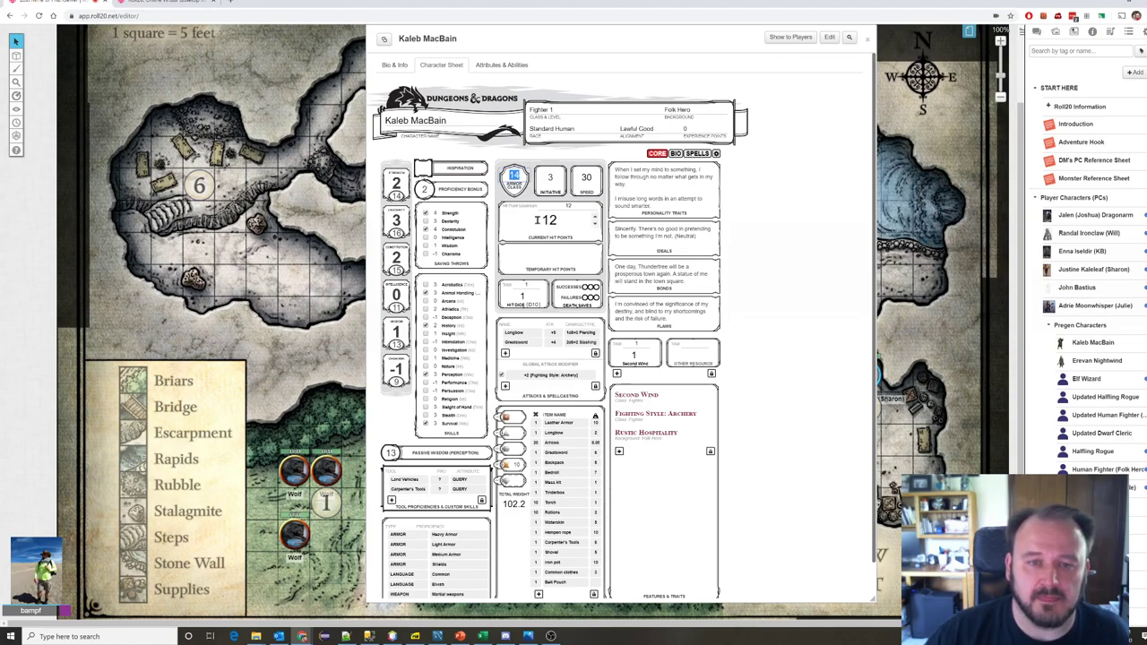
left_click(775, 223)
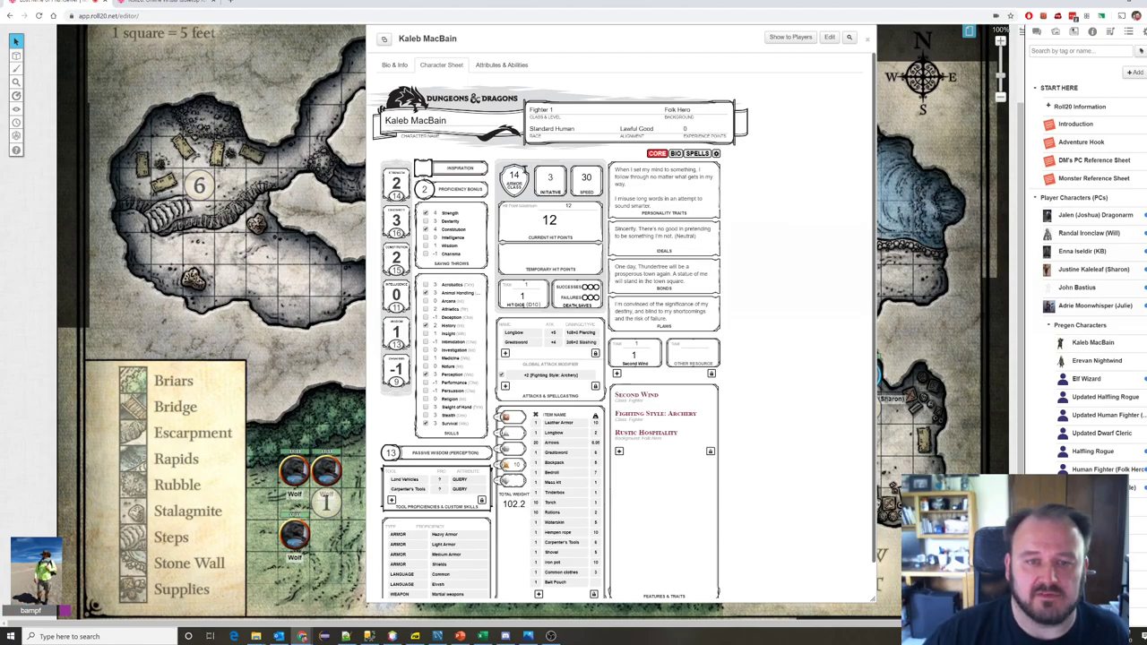
left_click(514, 174)
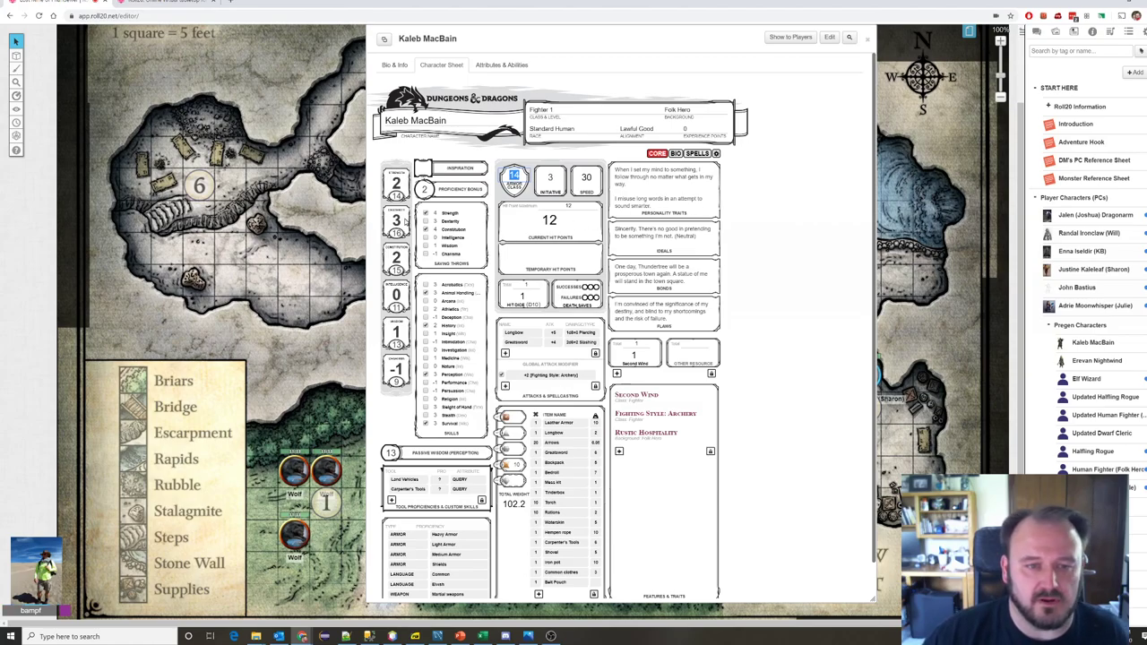
left_click(397, 220)
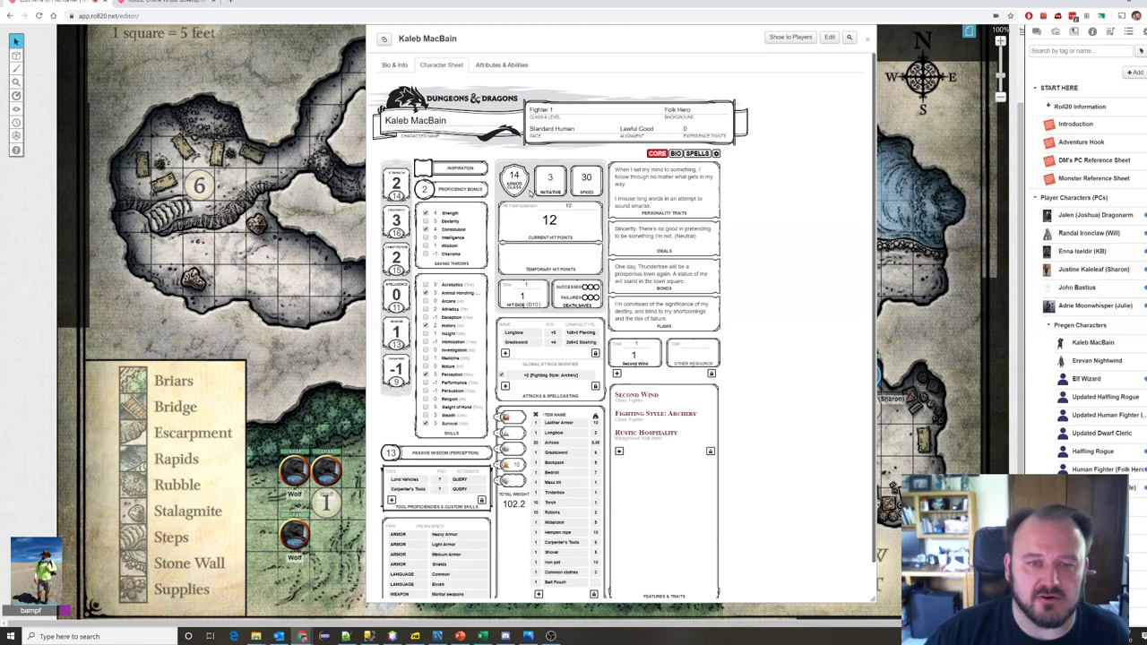
double_click(549, 220)
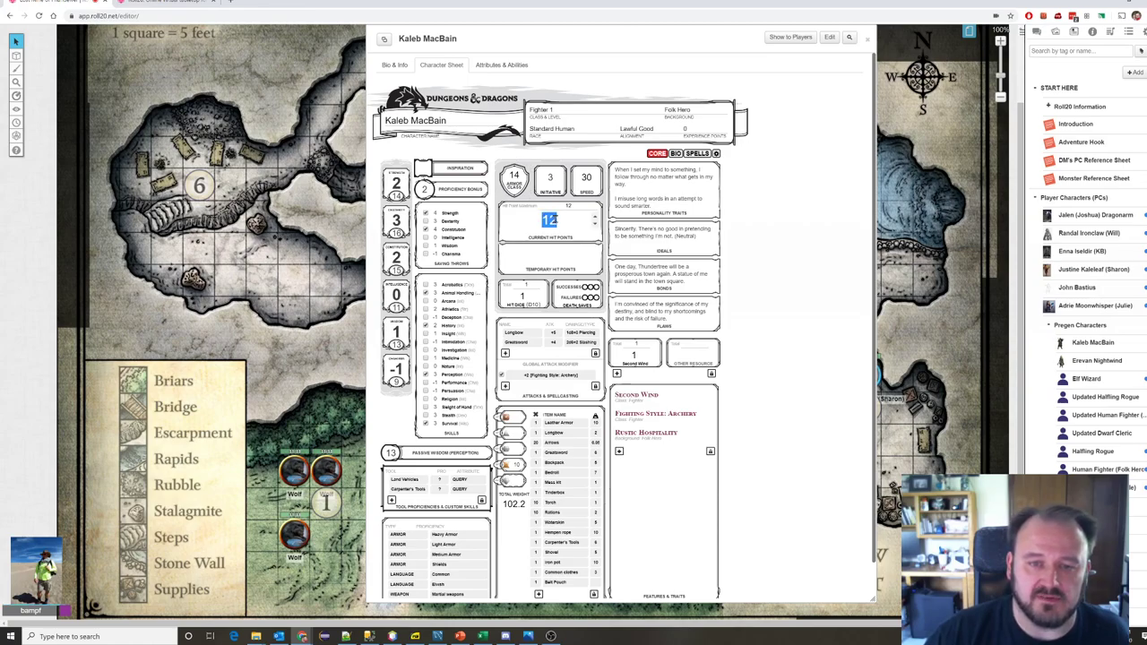
left_click(744, 243)
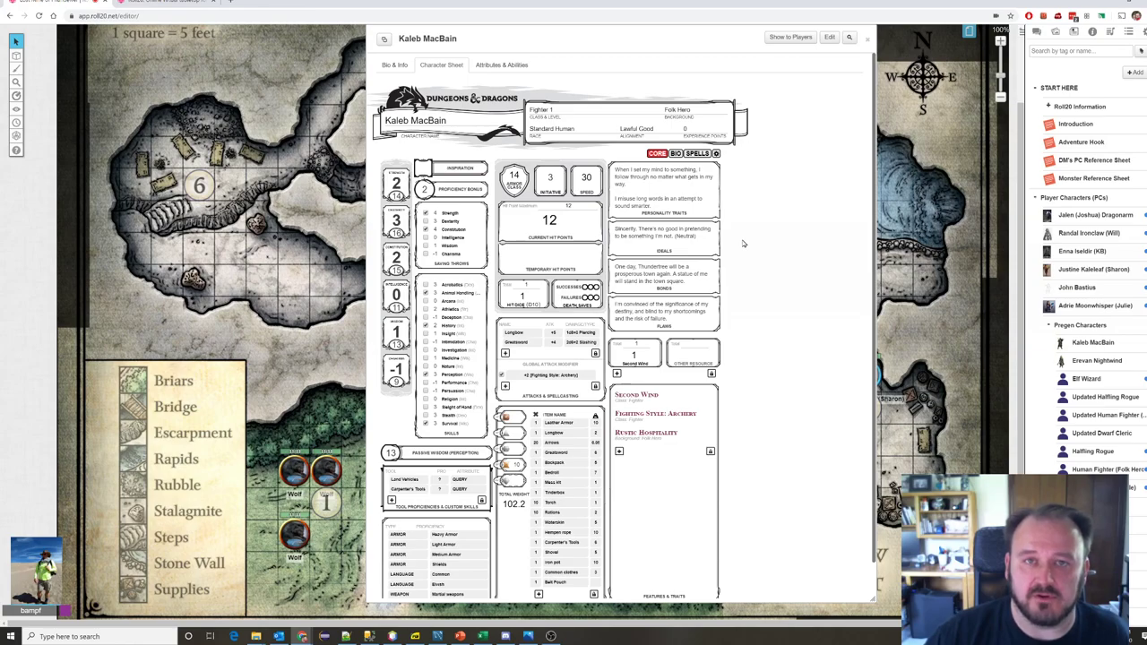
double_click(543, 220)
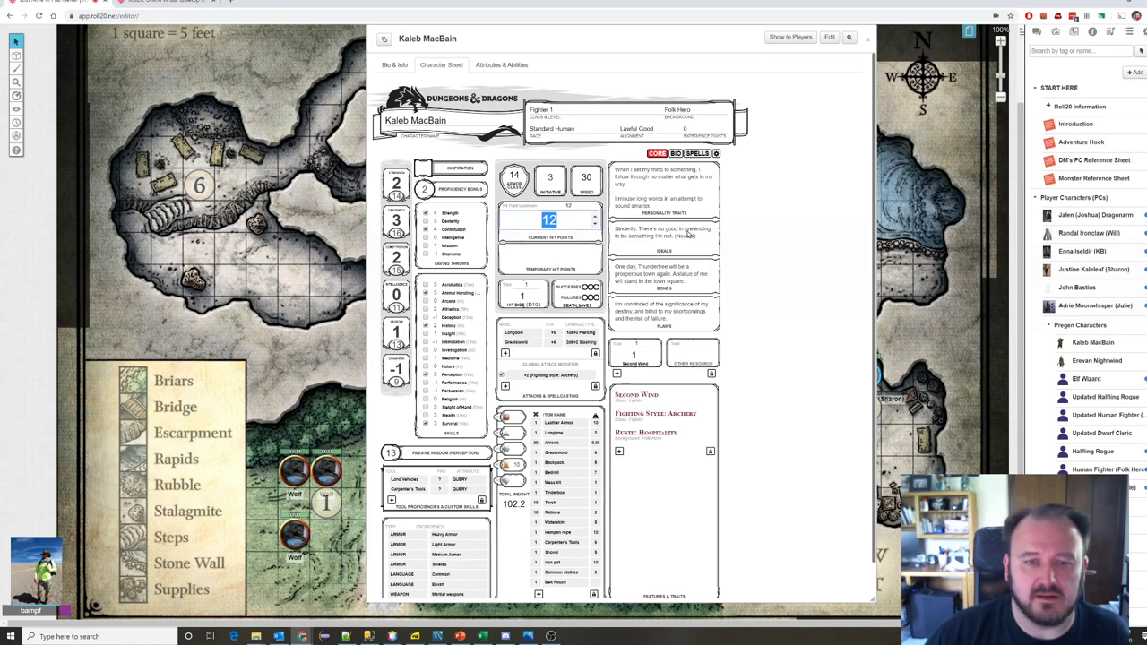
left_click(757, 212)
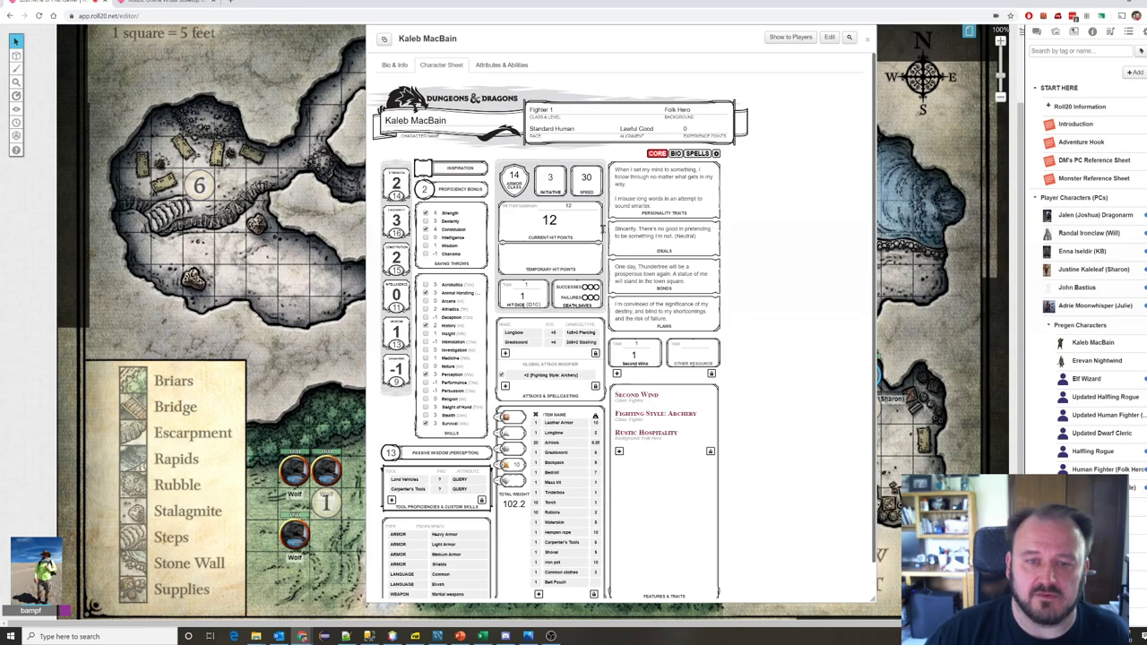
double_click(537, 221)
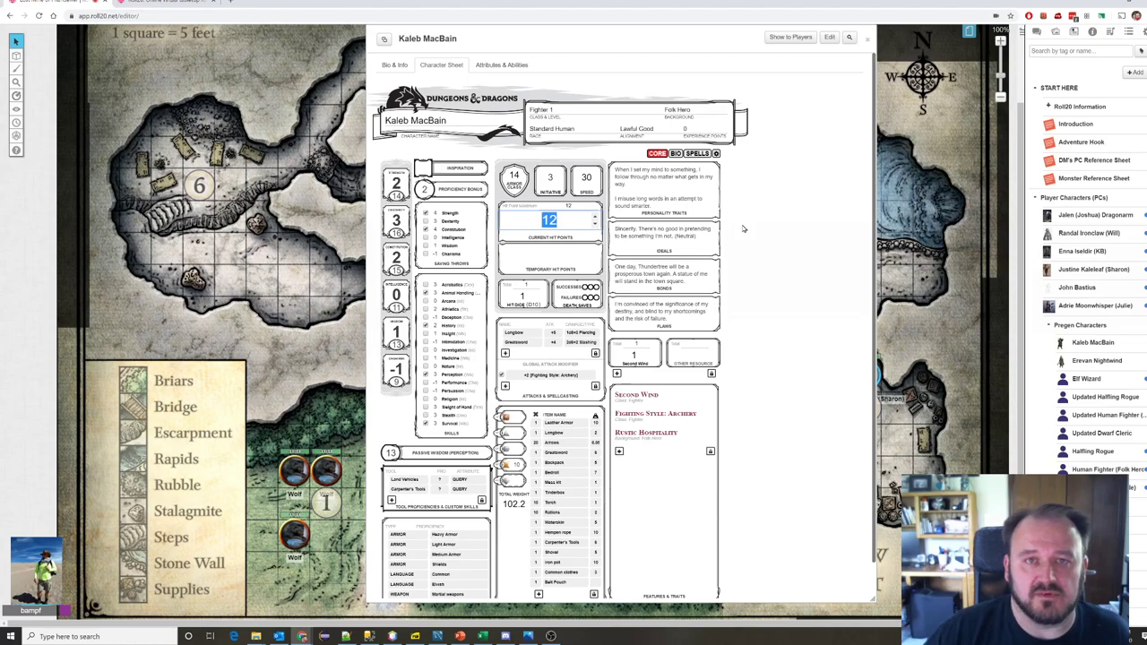
left_click(714, 170)
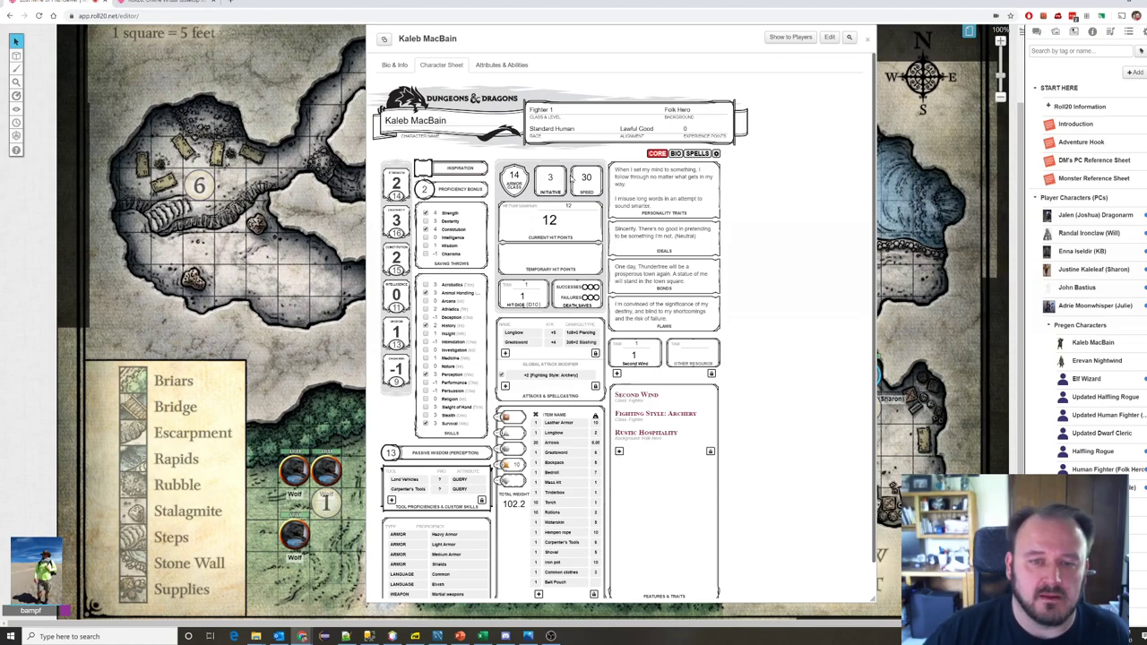
double_click(585, 176)
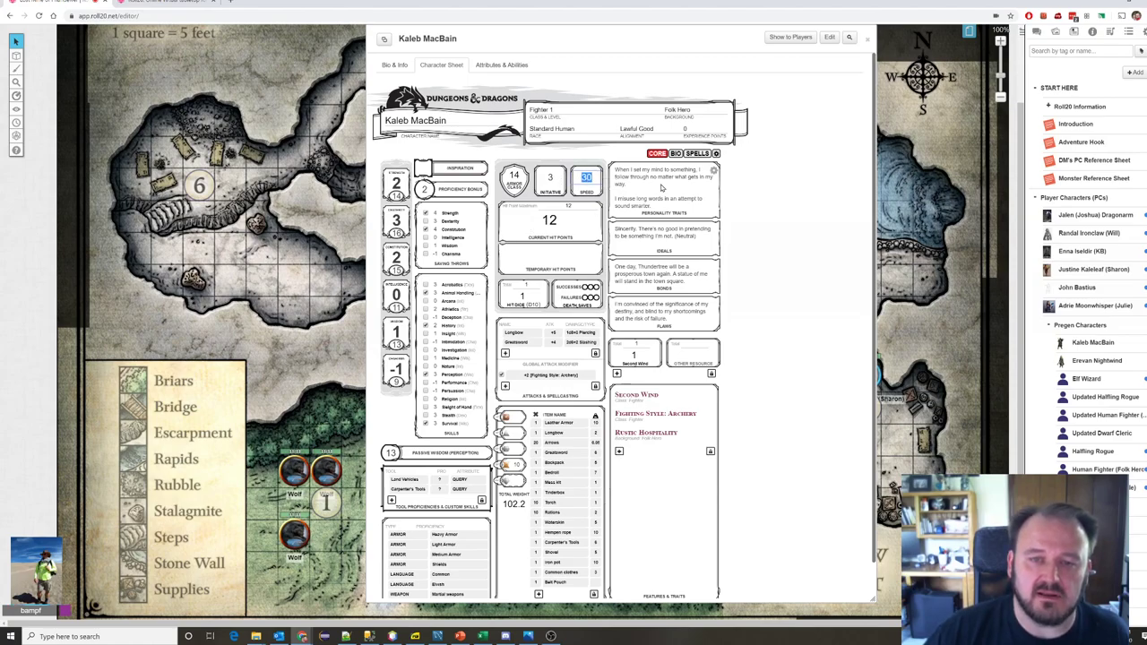
left_click(767, 221)
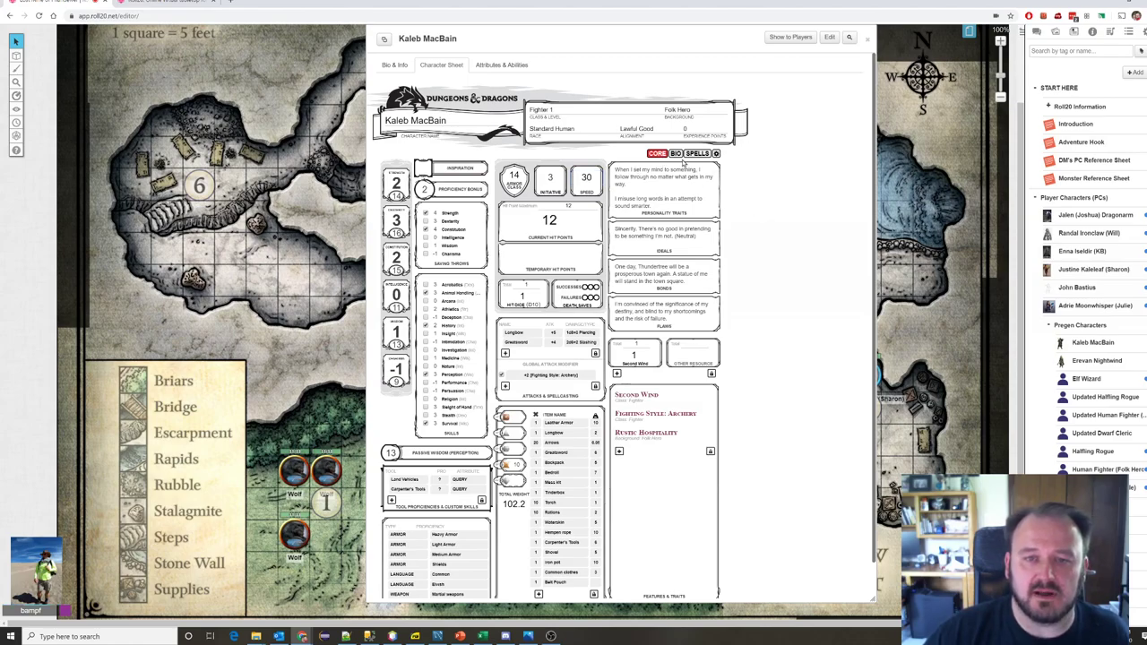
double_click(580, 177)
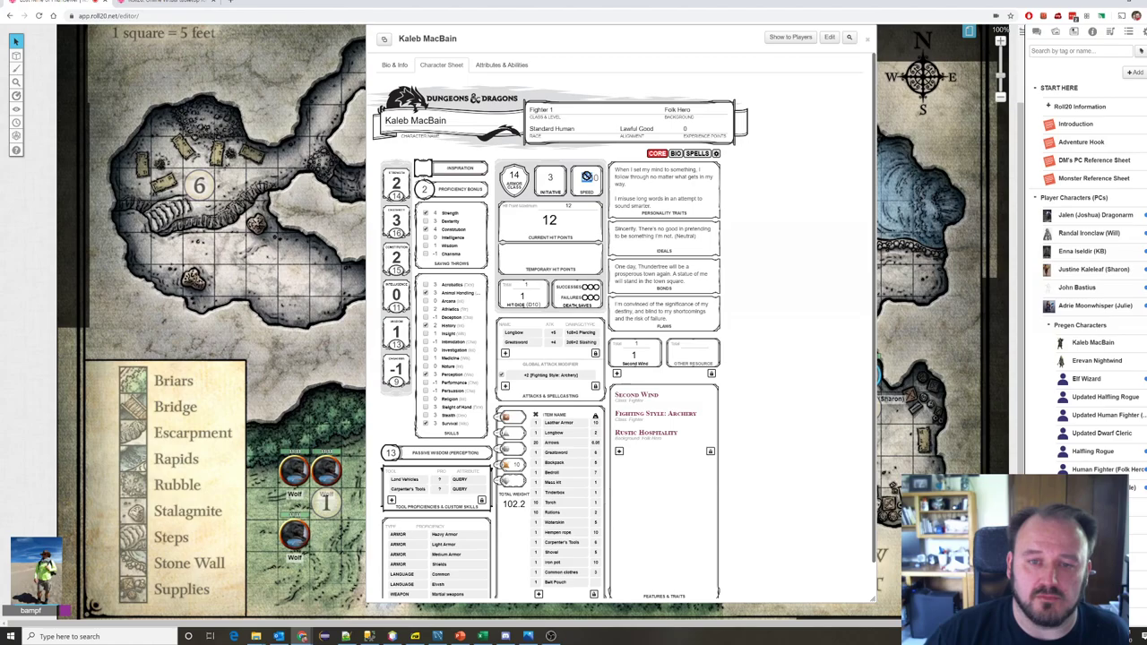
left_click(786, 197)
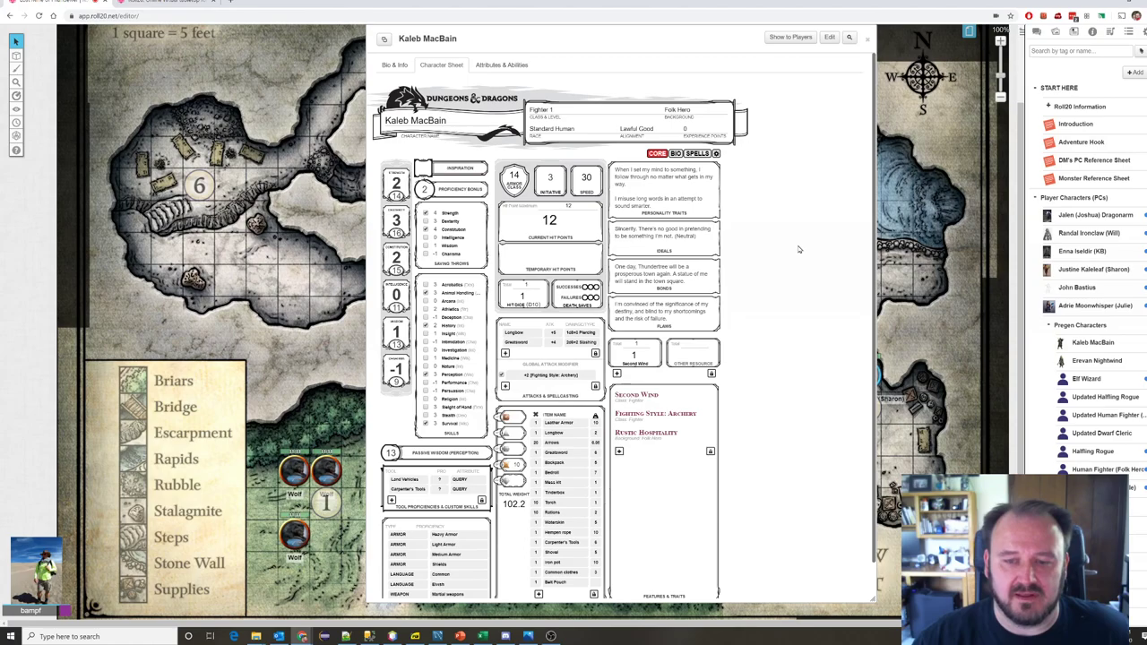
scroll(755, 204, "down", 1)
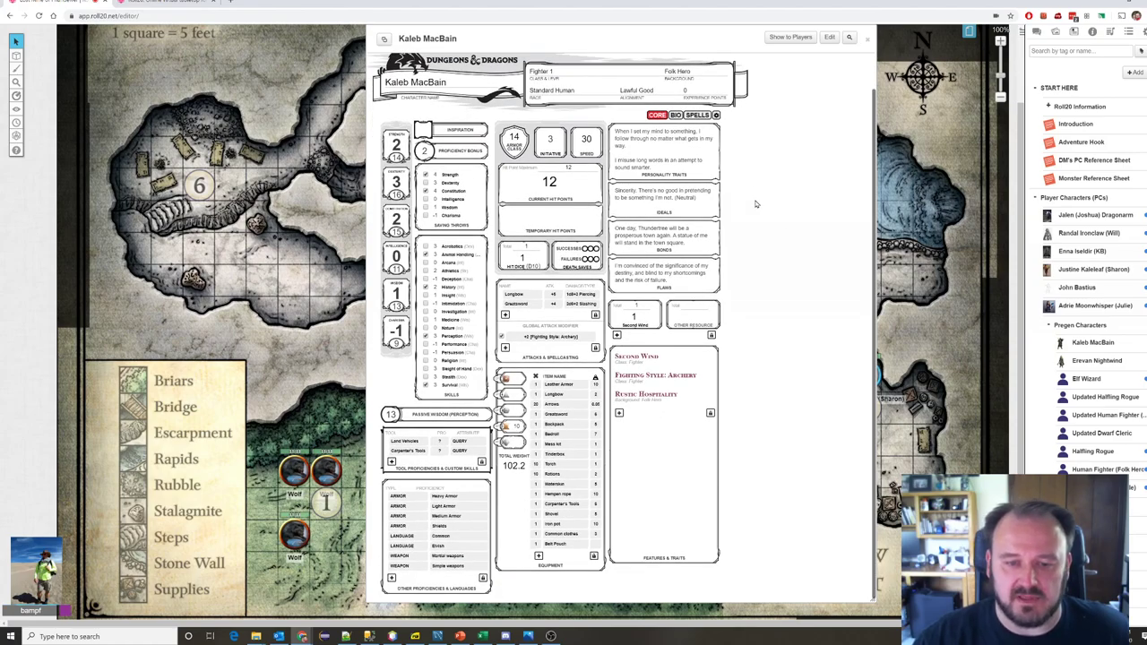
scroll(755, 204, "up", 1)
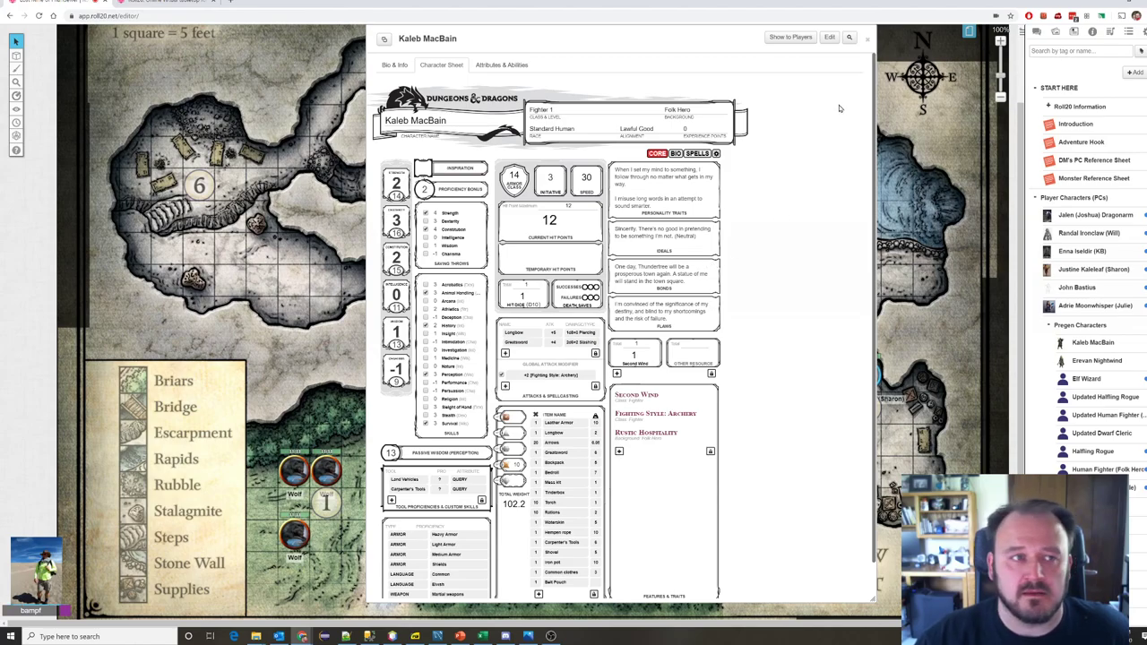
Step: Look through the Journal, Art Library and Chat sidebar panels, ending on the D&D 5th Edition compendium
left_click(1093, 34)
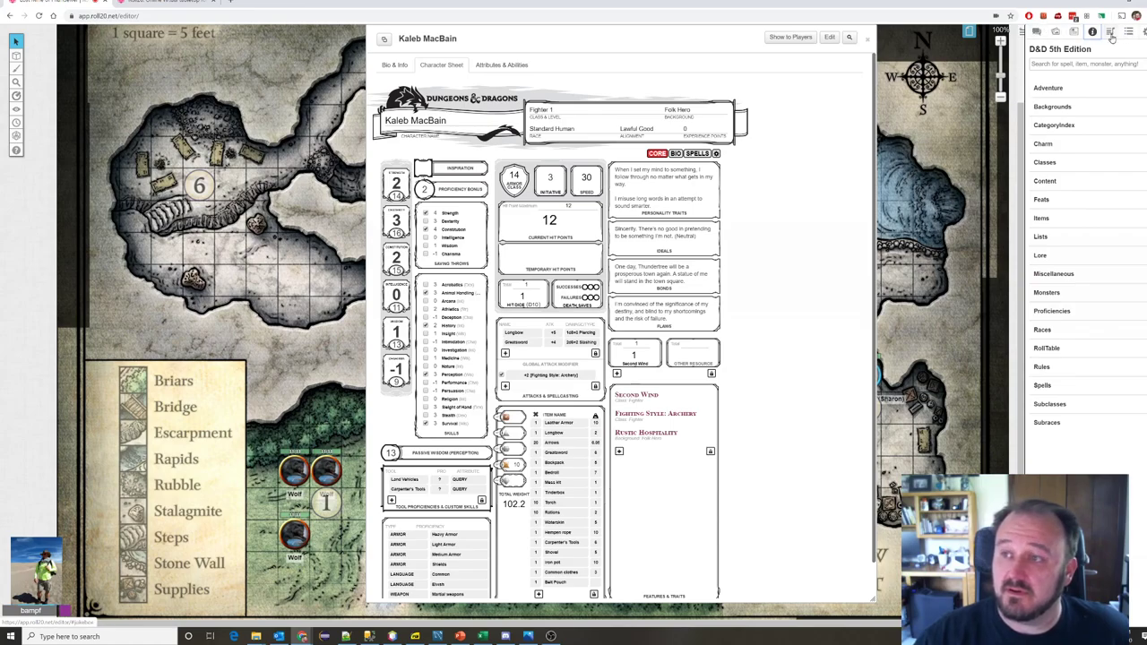
left_click(1072, 31)
left_click(1055, 34)
left_click(1037, 32)
left_click(1093, 32)
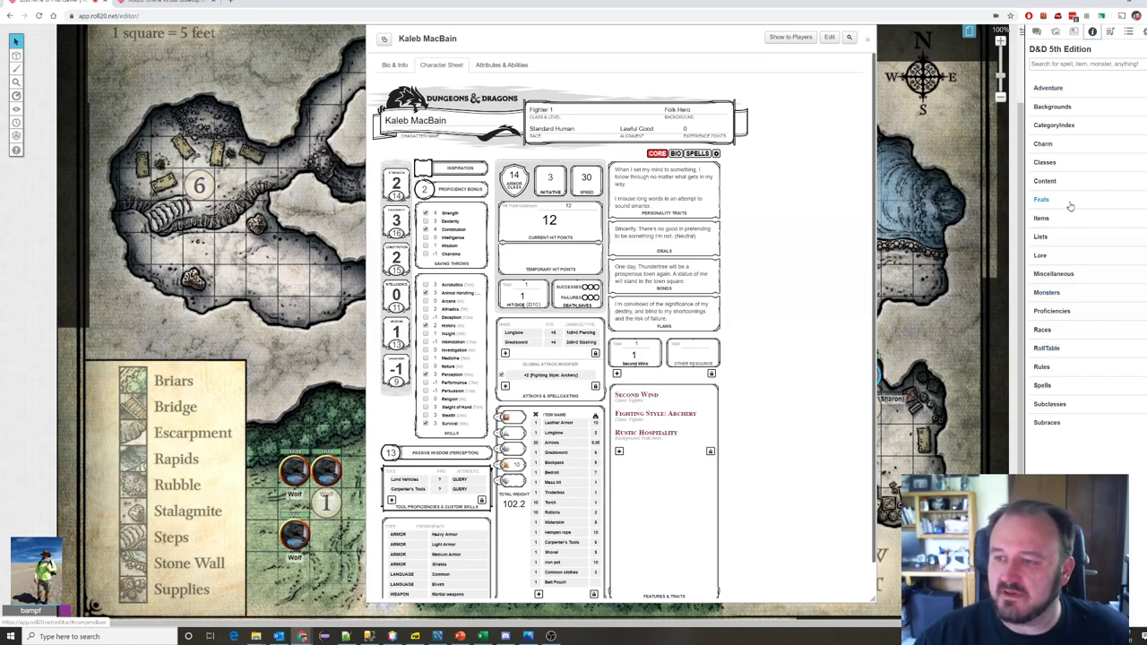
Step: Choose the Classes compendium category to list Barbarian through Wizard
left_click(1046, 163)
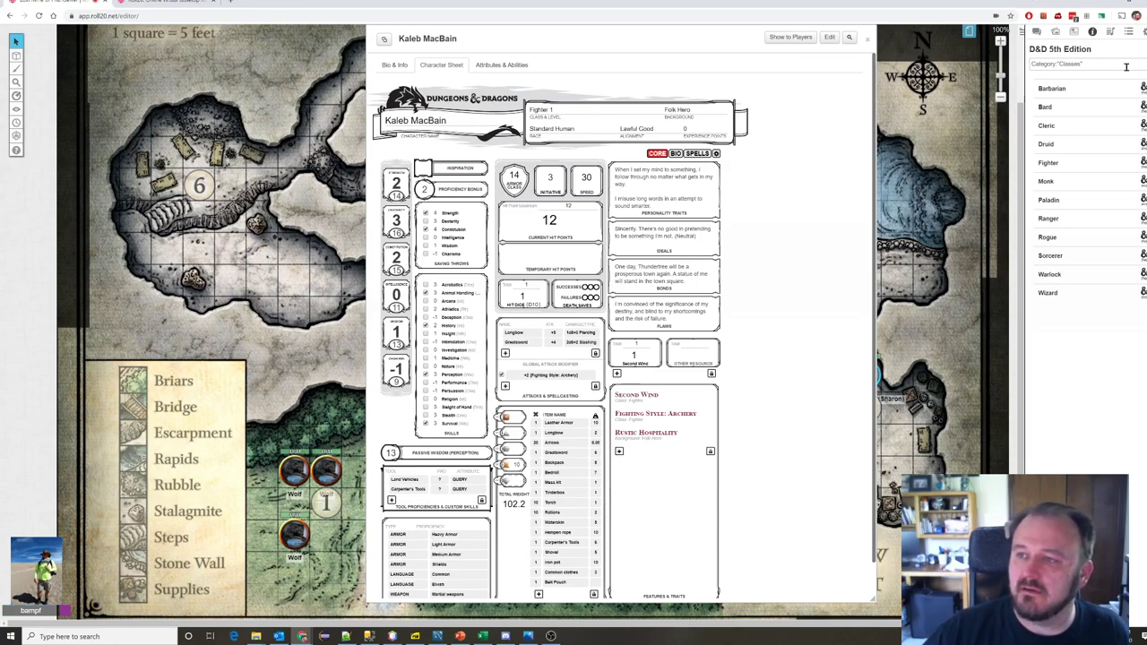
Step: Clear the Classes search filter and switch the compendium to the Races category
left_click(1069, 62)
key("ctrl+a")
key("BackSpace")
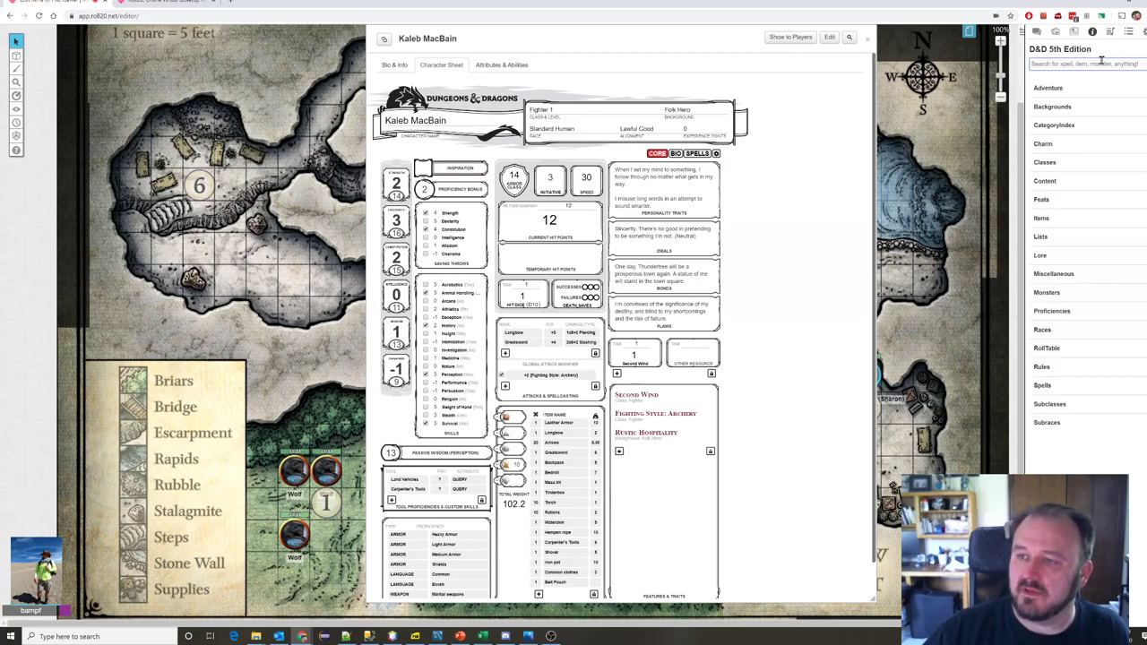
left_click(1044, 331)
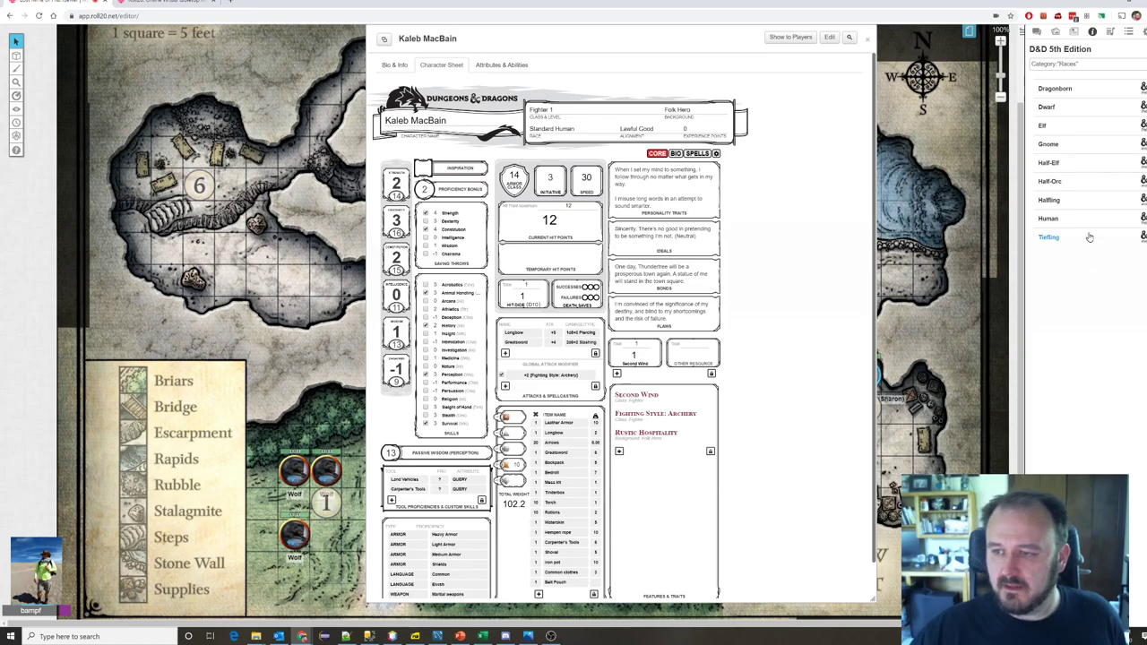
Step: Open the Human race entry, read through it, then close its window
left_click(1048, 218)
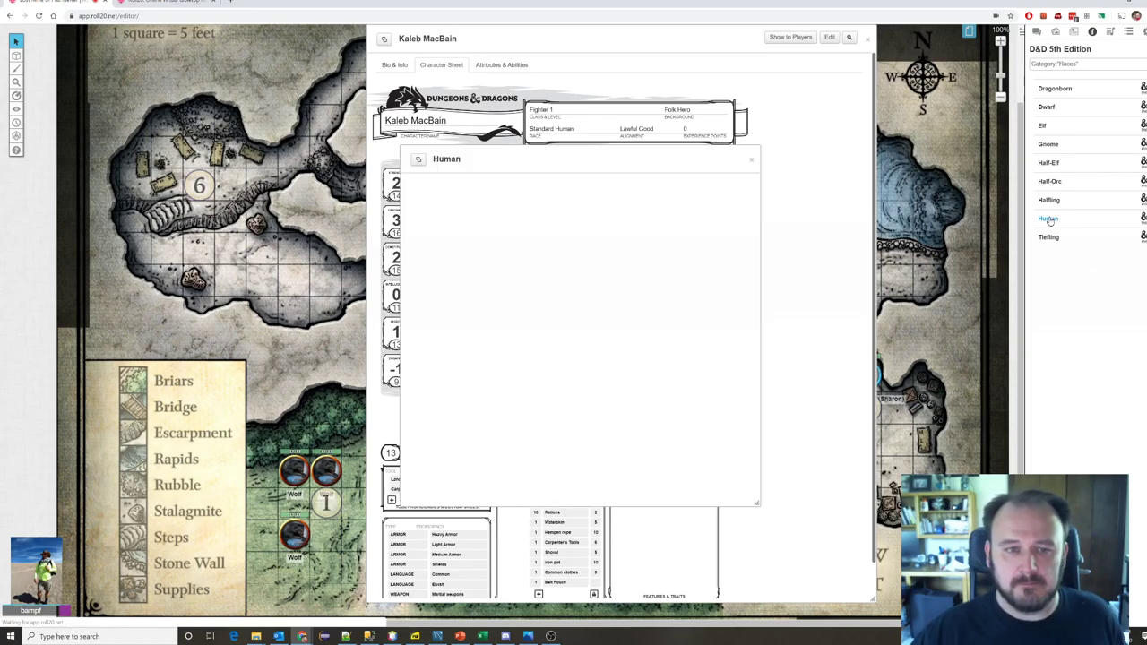
scroll(652, 317, "down", 2)
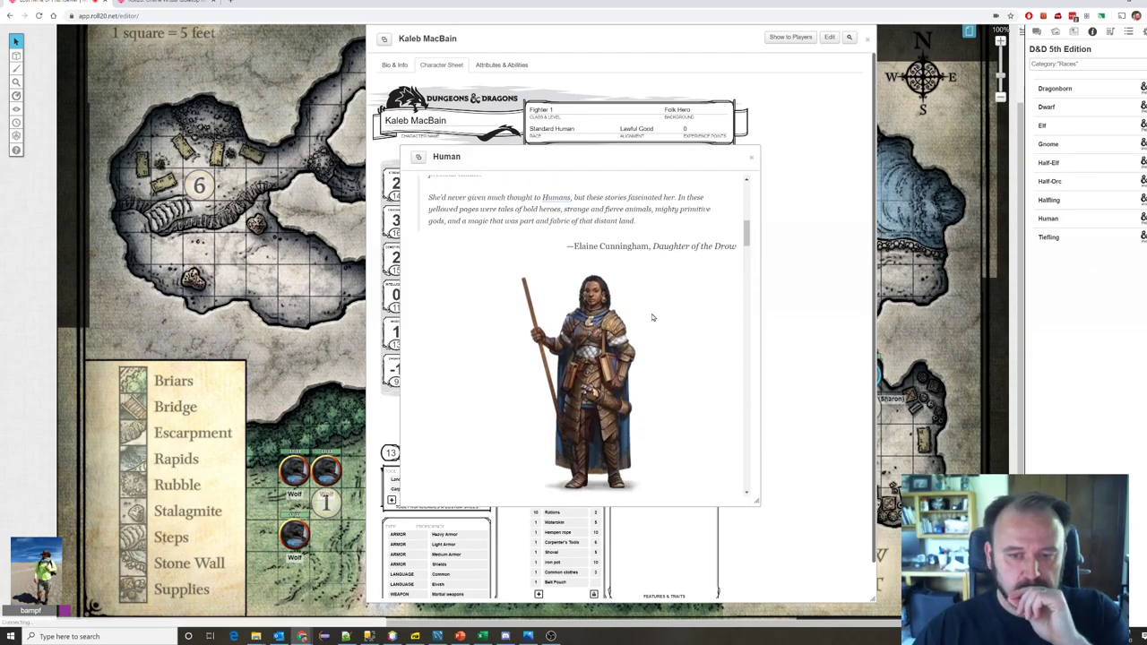
scroll(653, 317, "down", 1)
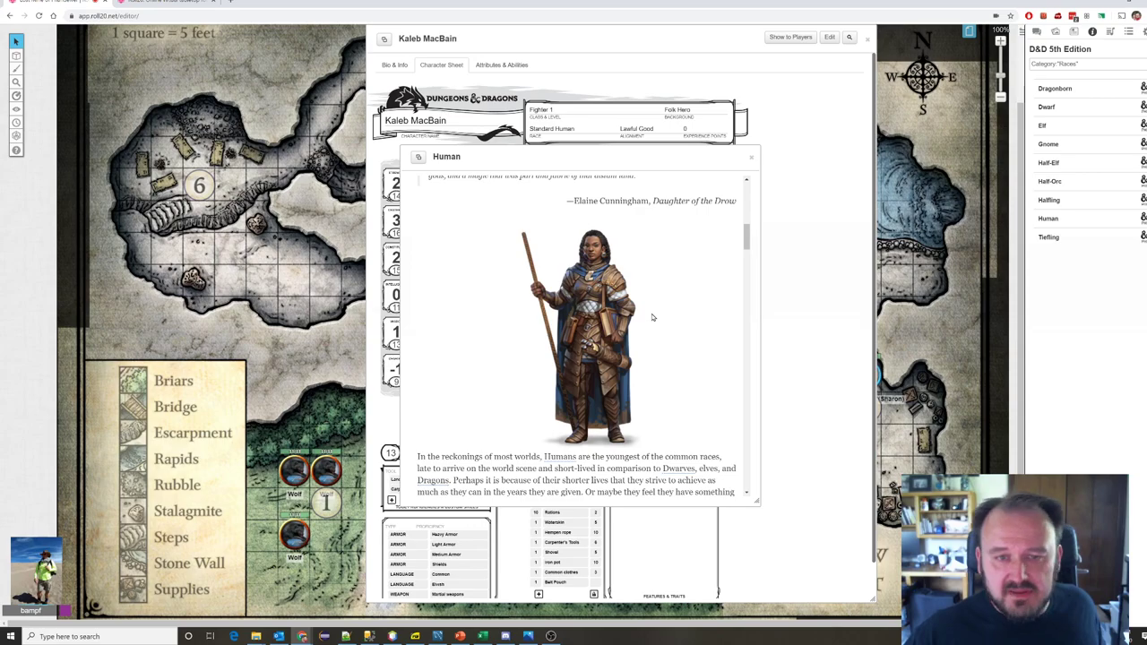
scroll(652, 318, "down", 7)
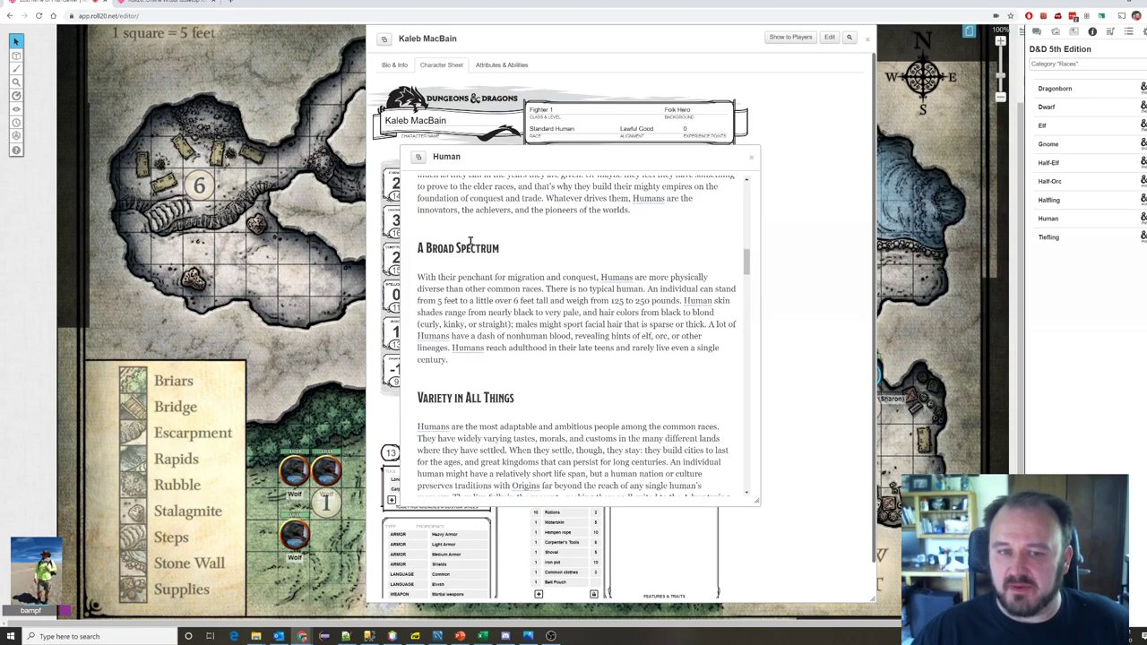
scroll(577, 258, "up", 4)
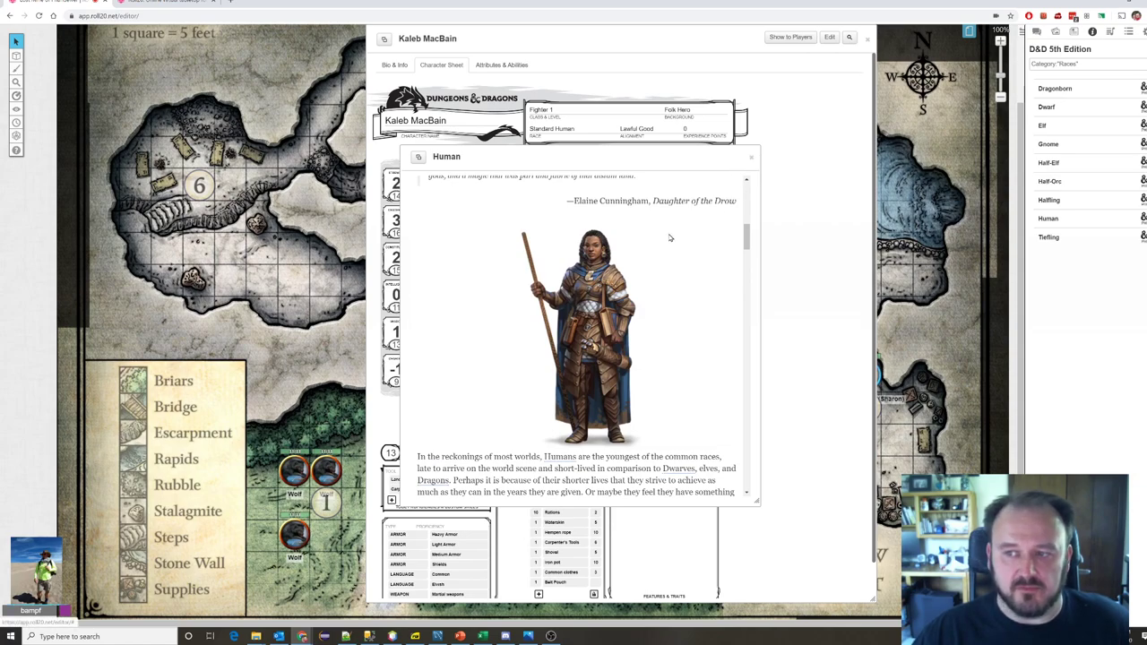
left_click(751, 160)
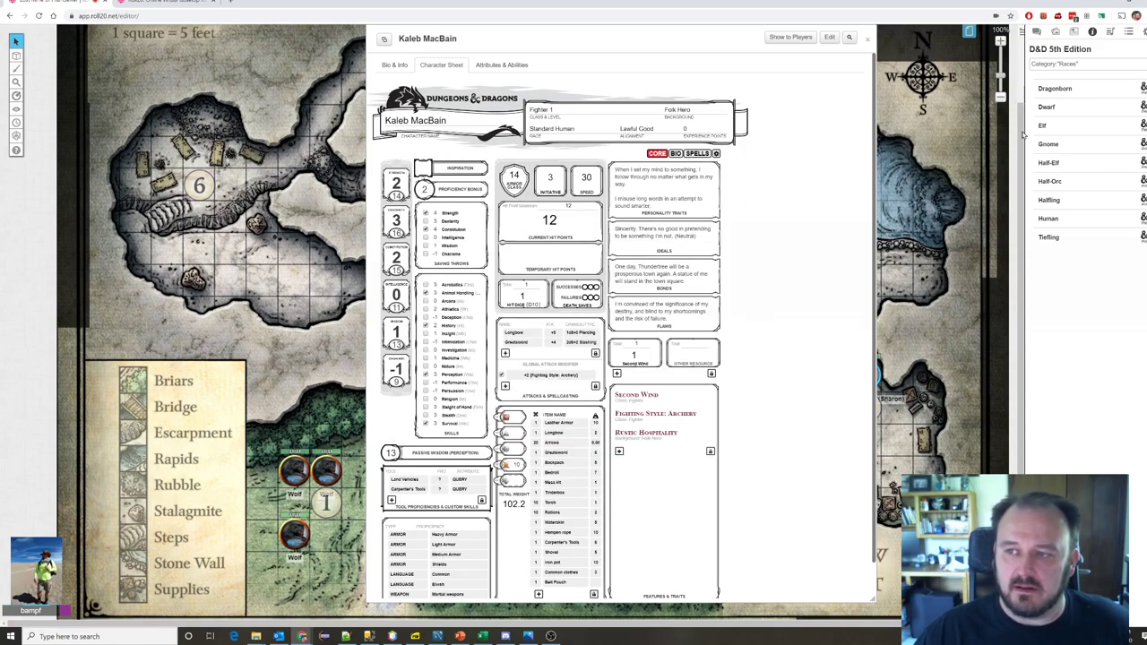
Step: Open the Dragonborn race entry and scroll through its artwork and lore
left_click(1054, 88)
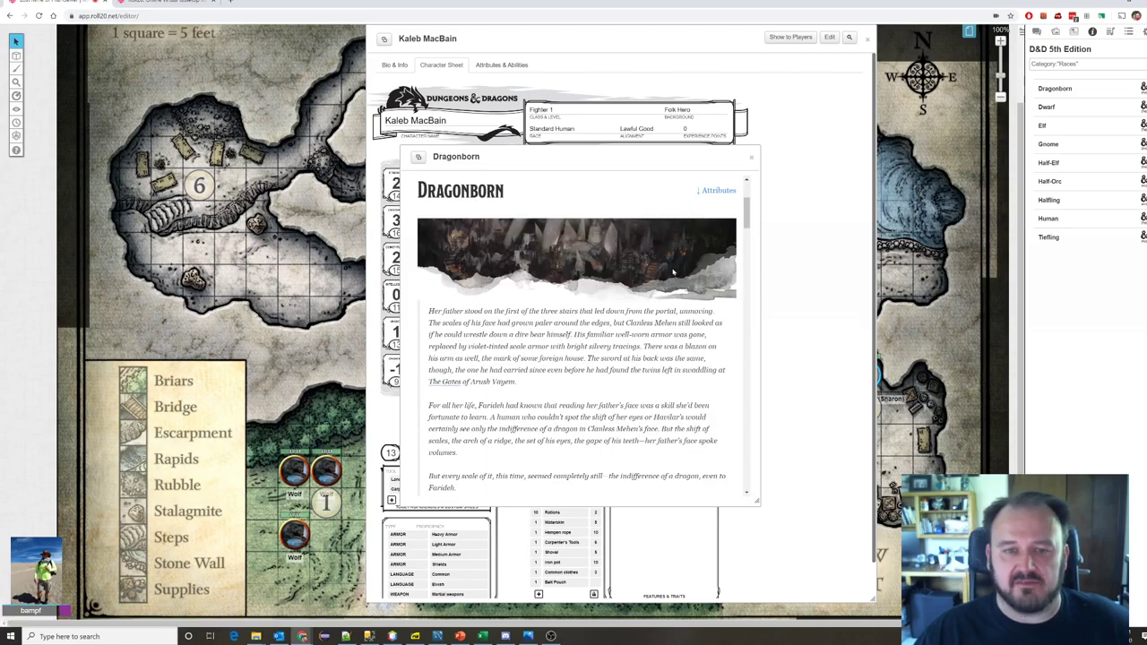
scroll(667, 280, "down", 6)
scroll(668, 280, "down", 2)
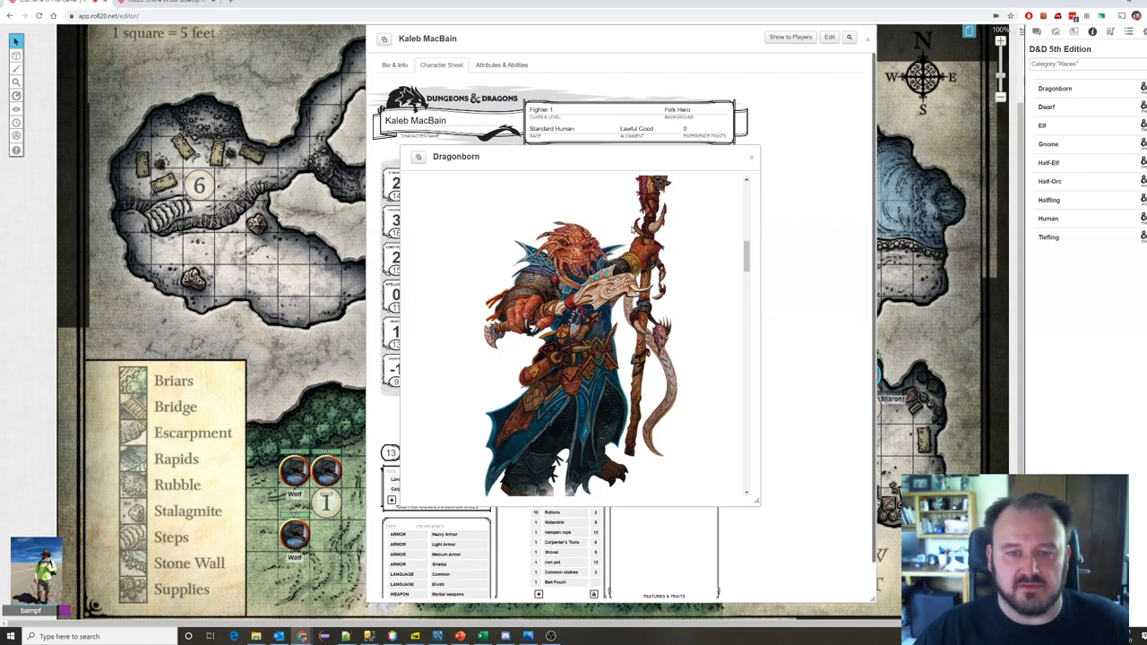
scroll(583, 336, "down", 1)
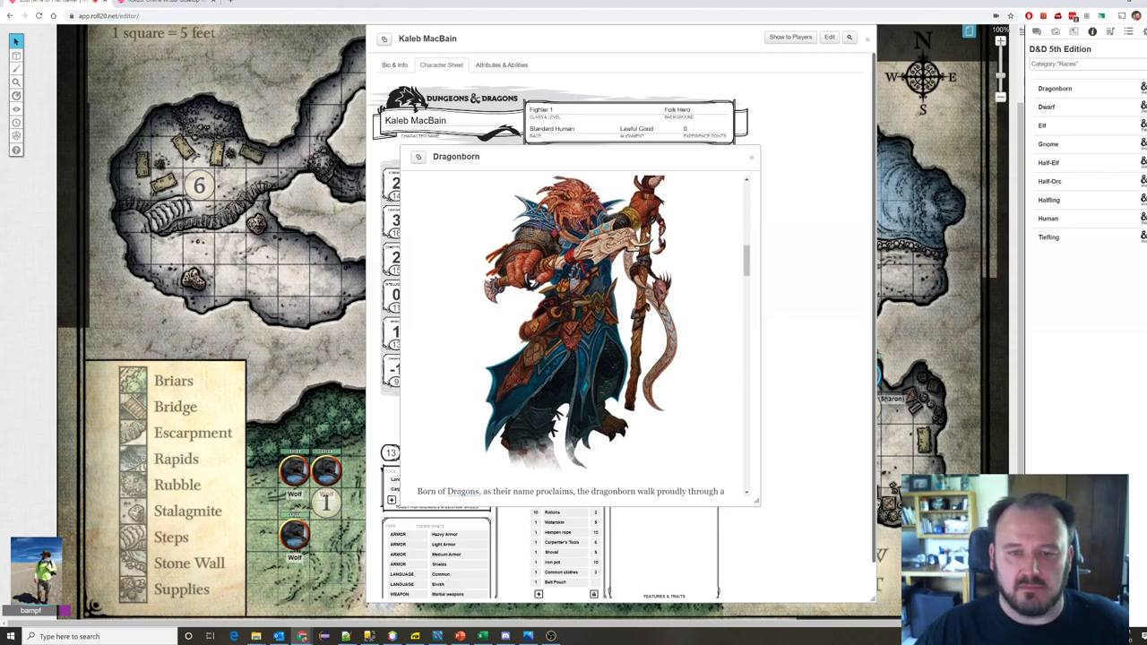
scroll(583, 336, "up", 1)
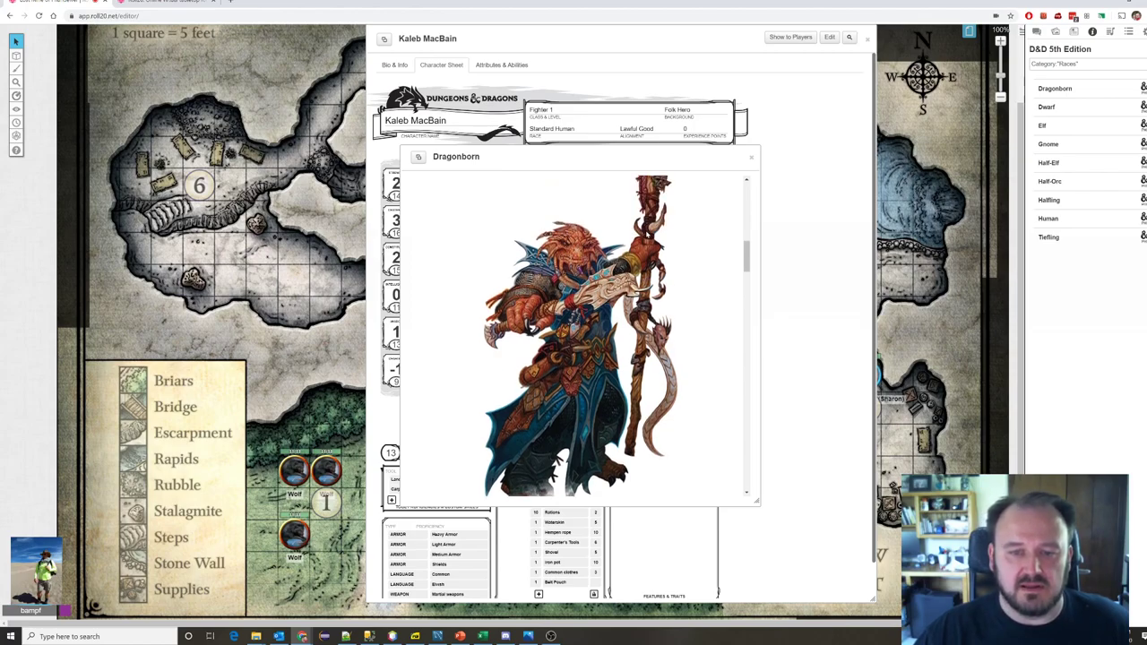
scroll(625, 239, "down", 15)
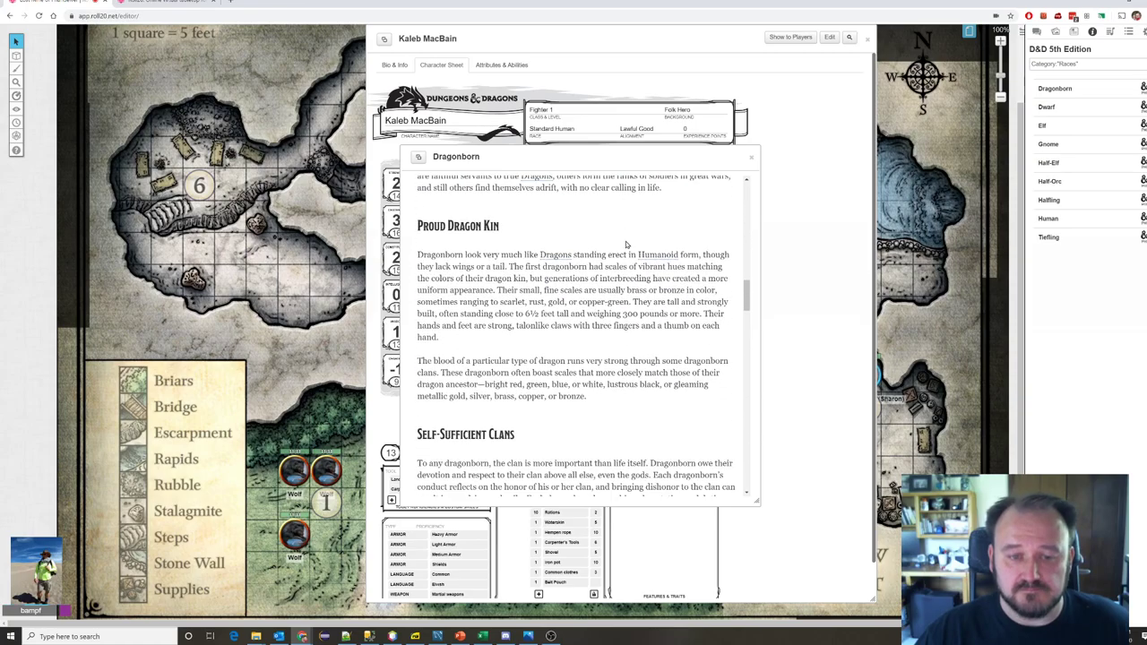
scroll(625, 244, "down", 6)
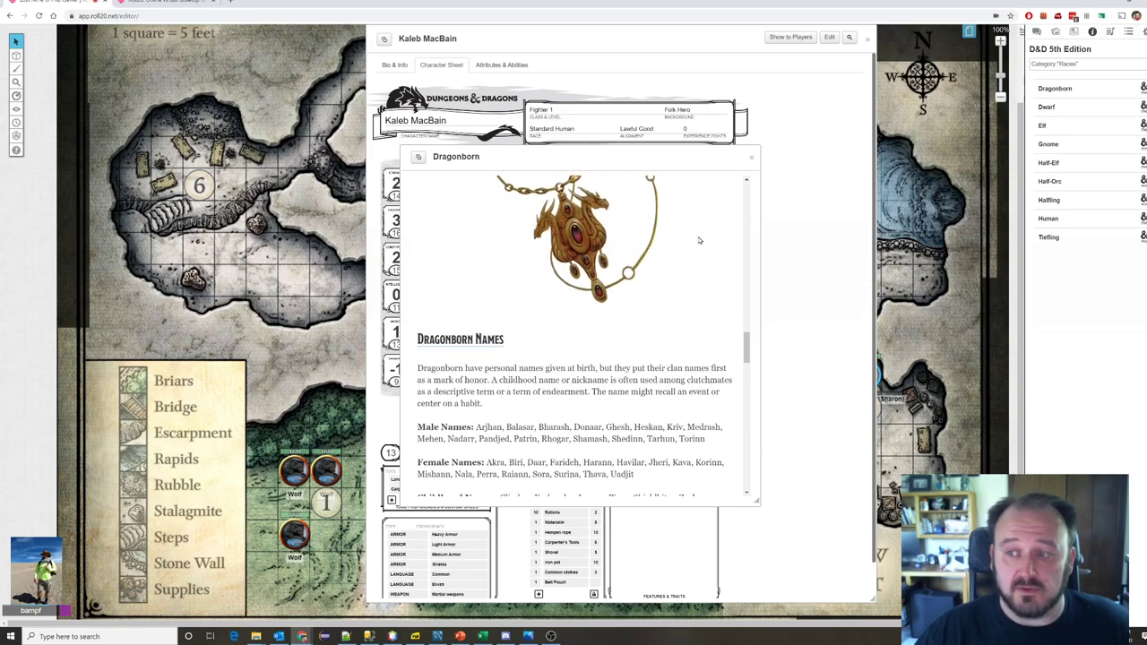
scroll(672, 237, "up", 6)
scroll(651, 260, "up", 12)
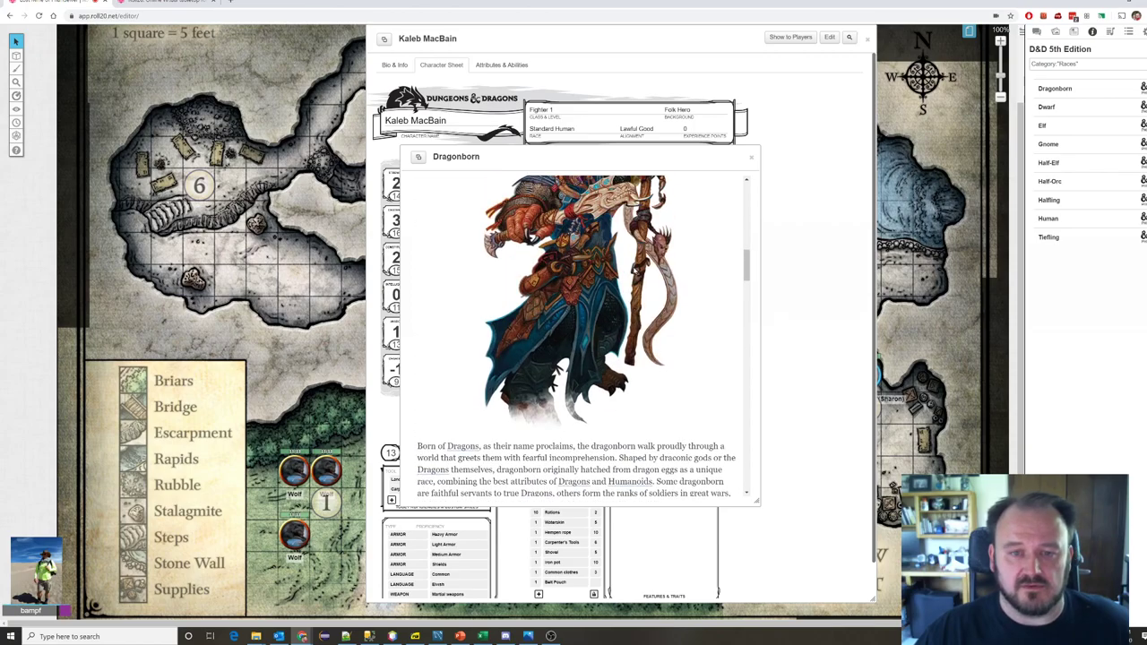
scroll(618, 336, "down", 3)
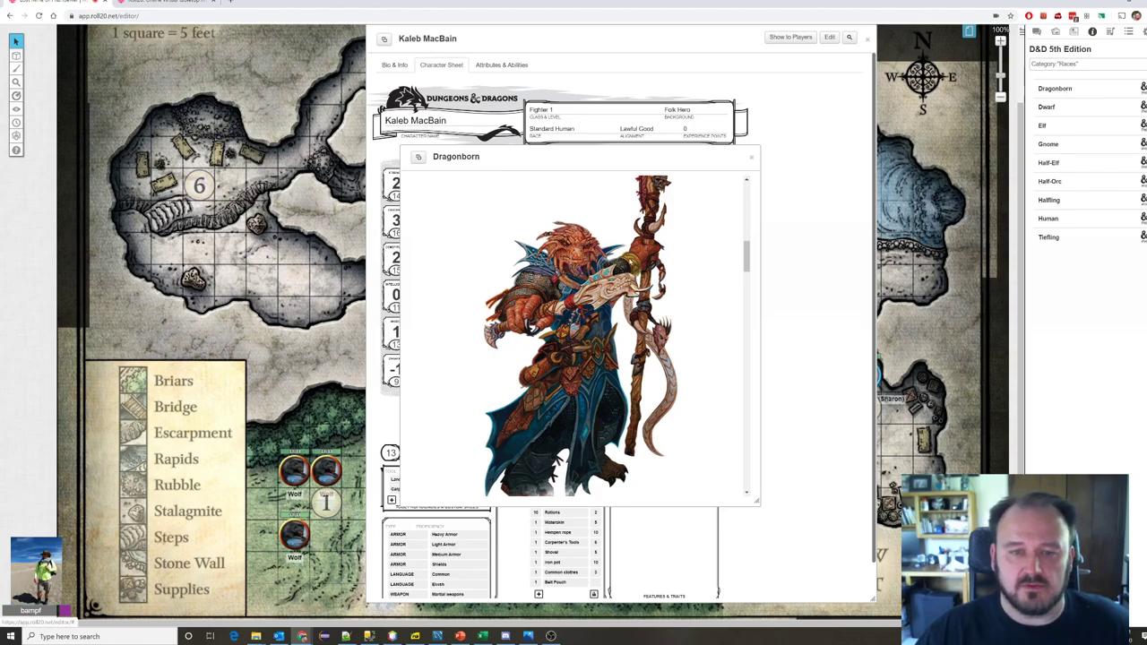
scroll(637, 263, "up", 1)
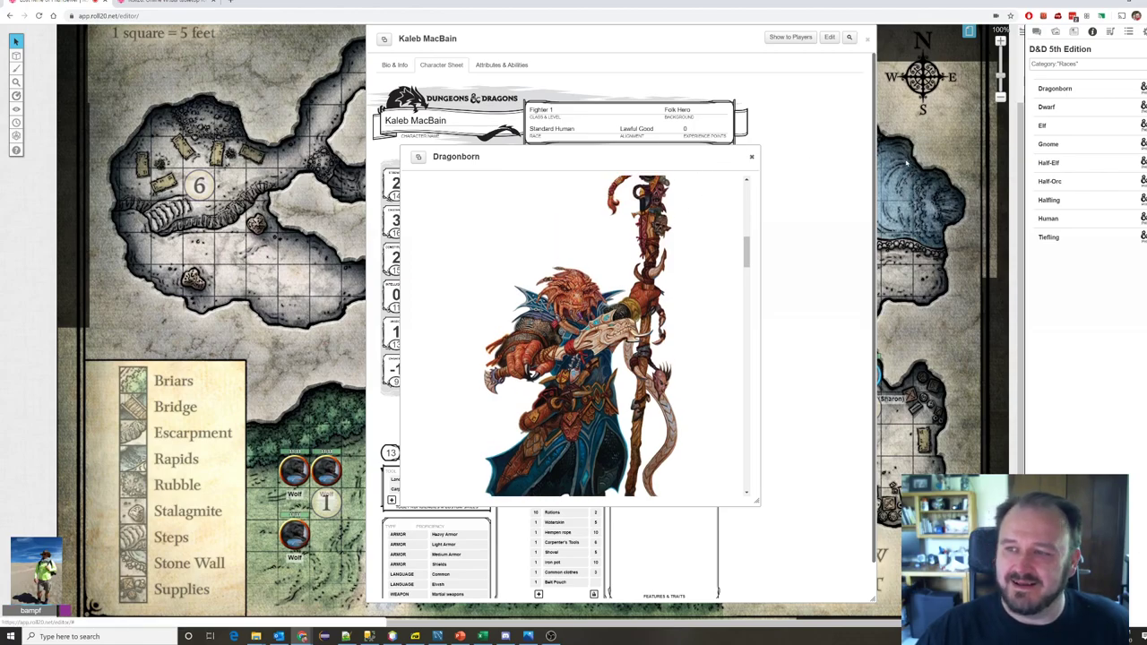
Step: Replace the Dragonborn entry with the Dwarf race entry, read it, and nudge its window right
left_click(749, 158)
left_click(1045, 107)
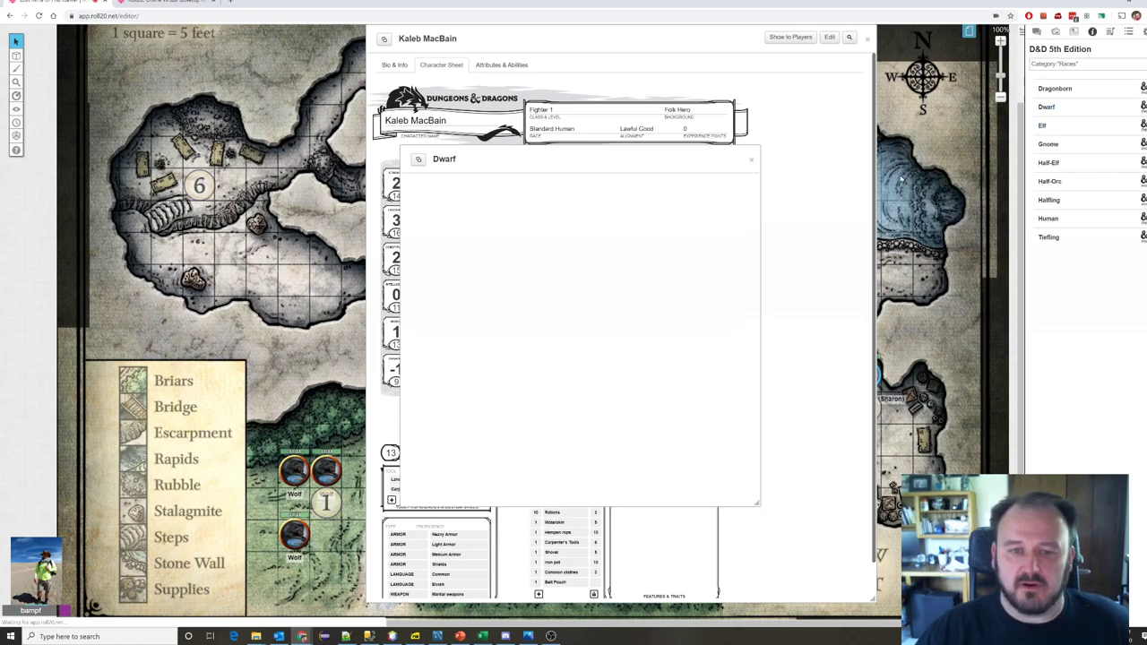
scroll(636, 288, "up", 1)
scroll(638, 284, "down", 5)
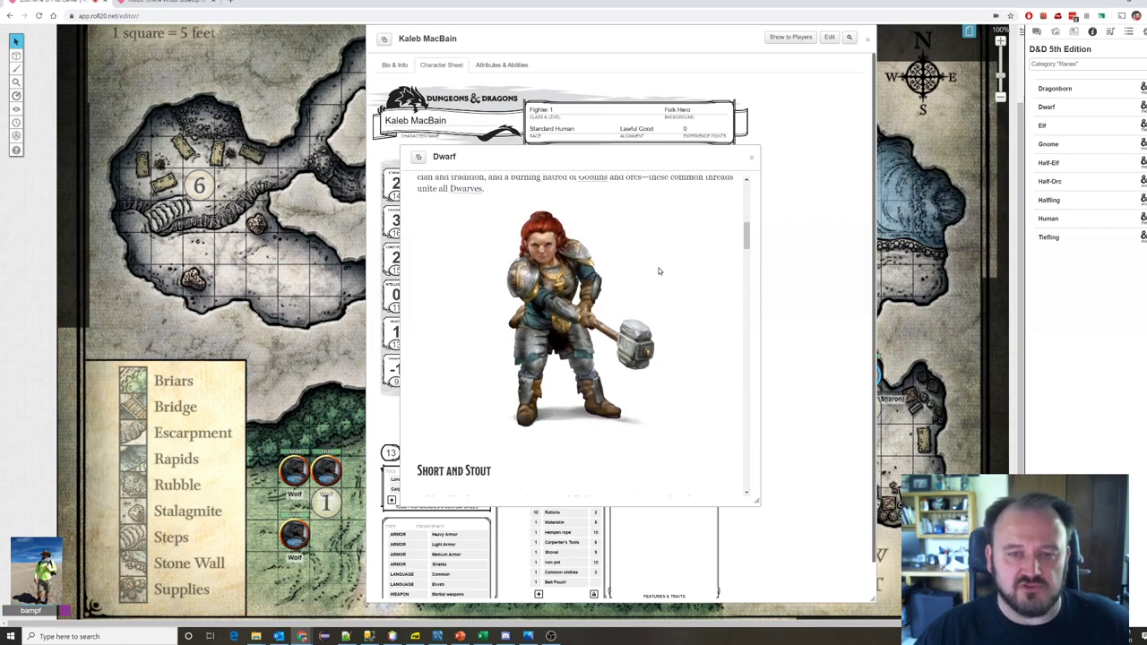
scroll(493, 416, "down", 1)
scroll(580, 371, "up", 1)
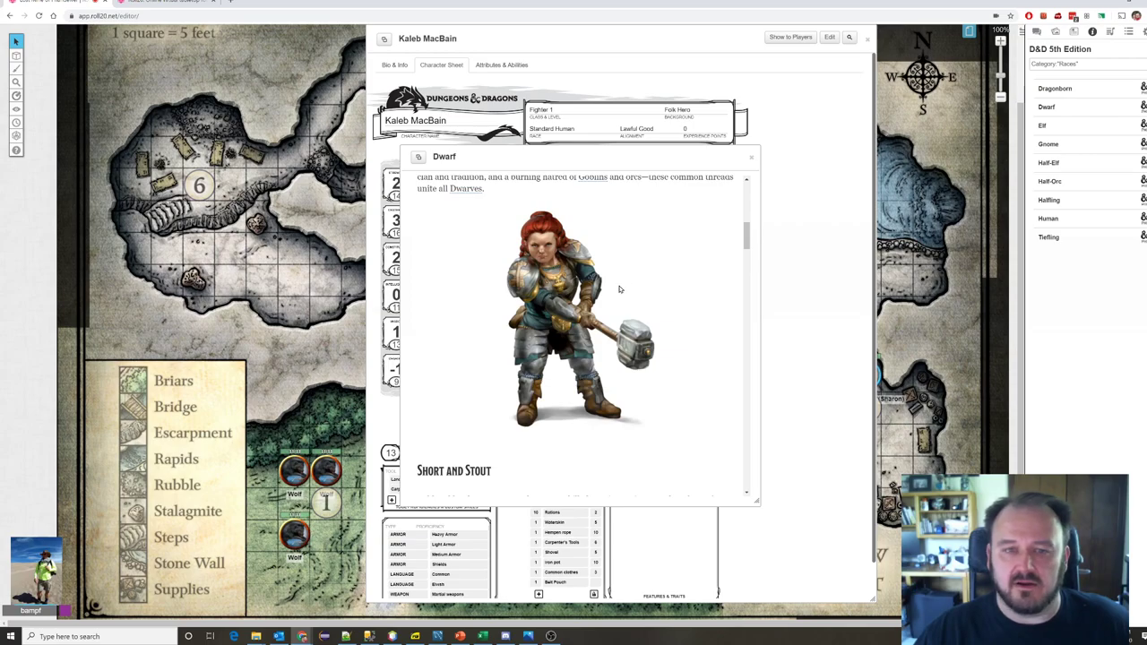
left_click_drag(561, 159, 594, 153)
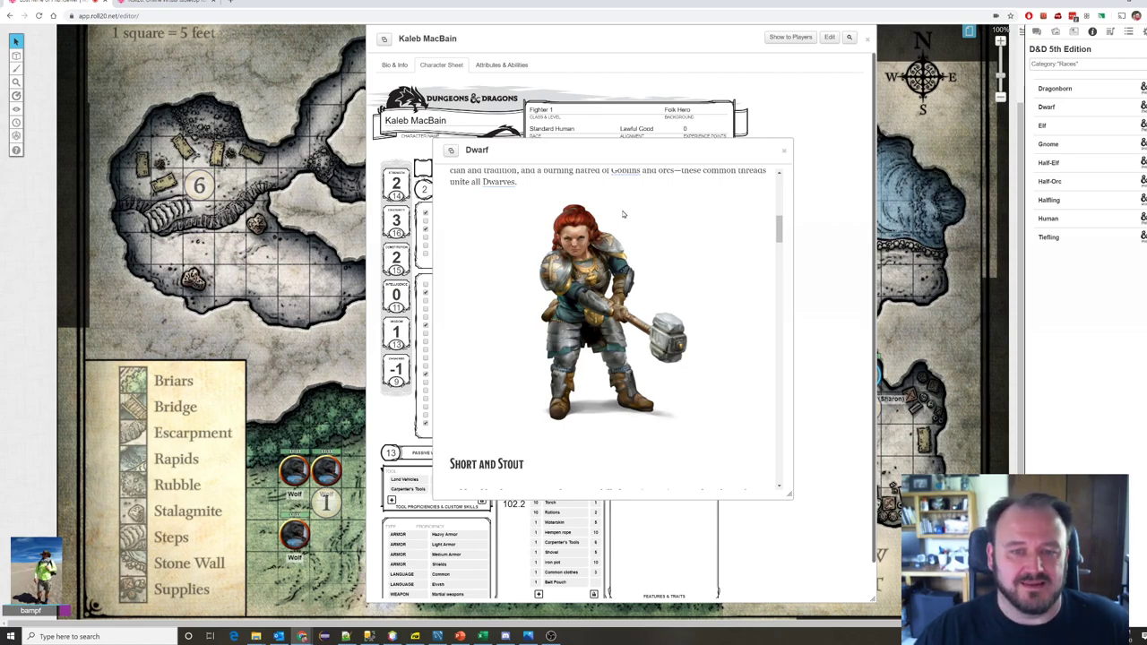
Step: Open the Elf race entry, closing the blank Elf windows and the Dwarf window along the way
left_click(1042, 127)
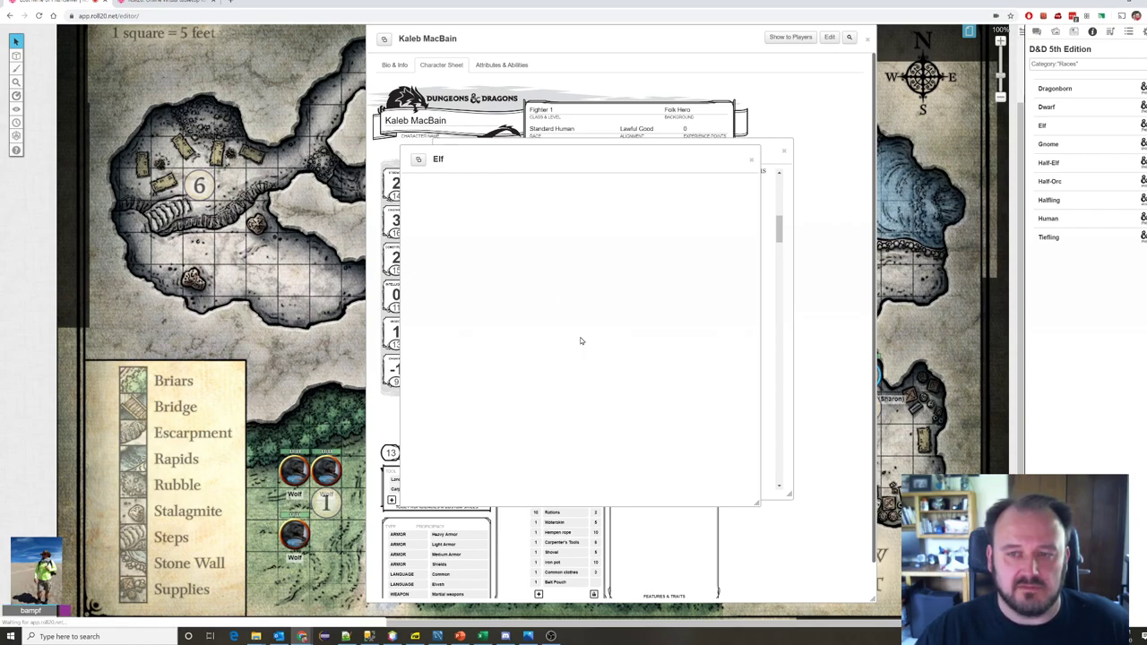
left_click_drag(505, 159, 532, 144)
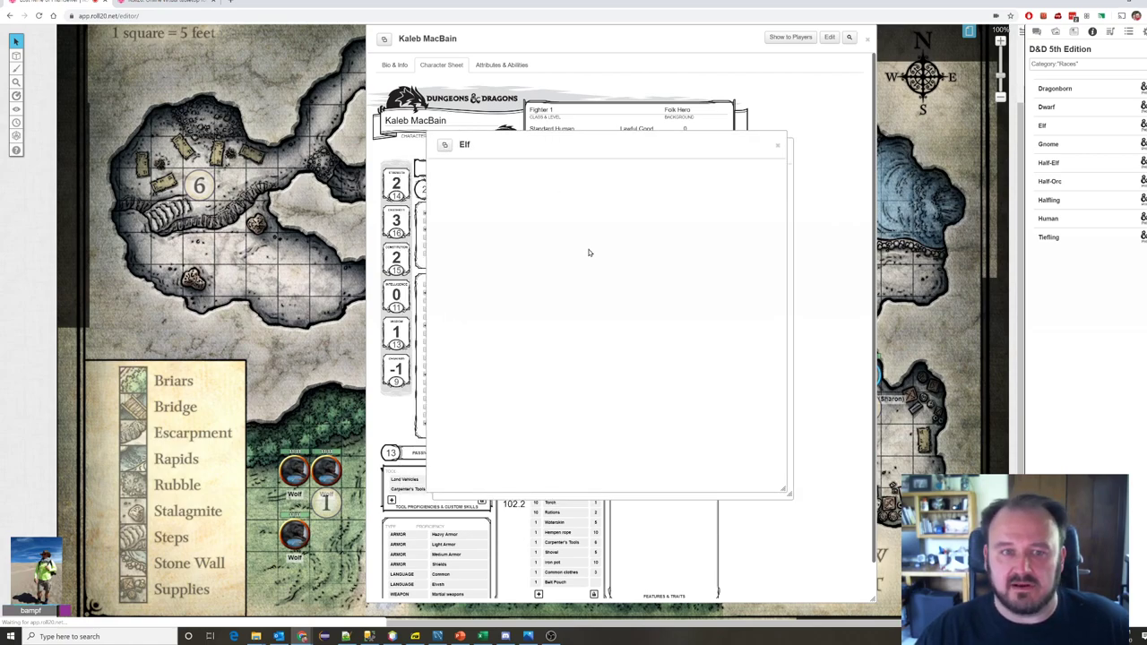
left_click(777, 146)
left_click(1042, 125)
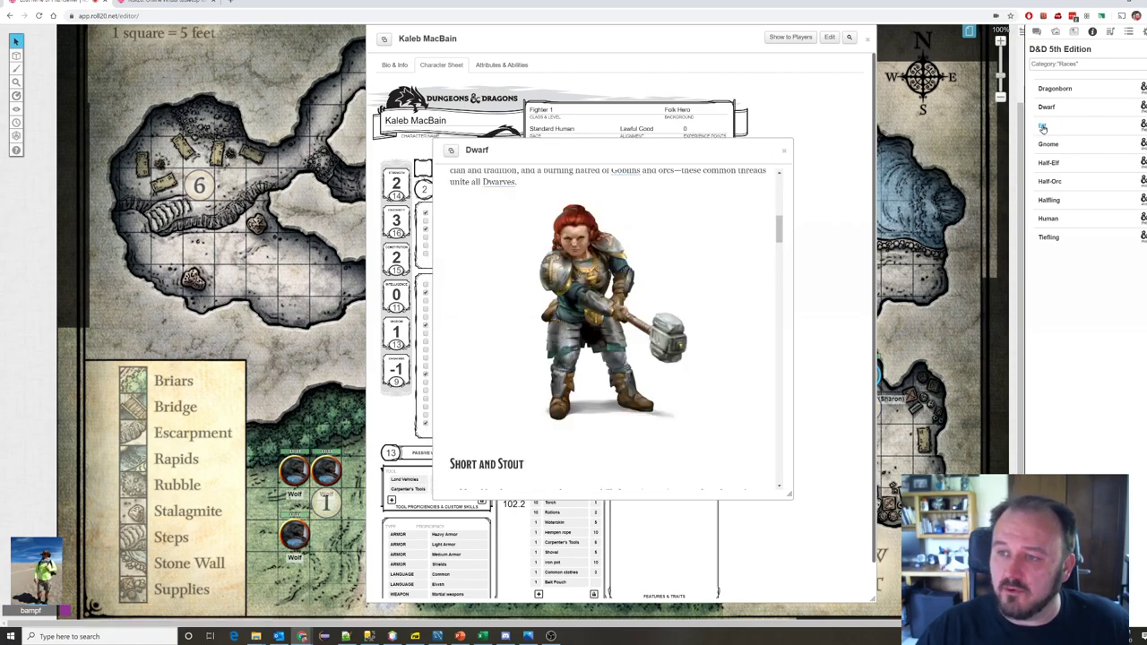
left_click(784, 150)
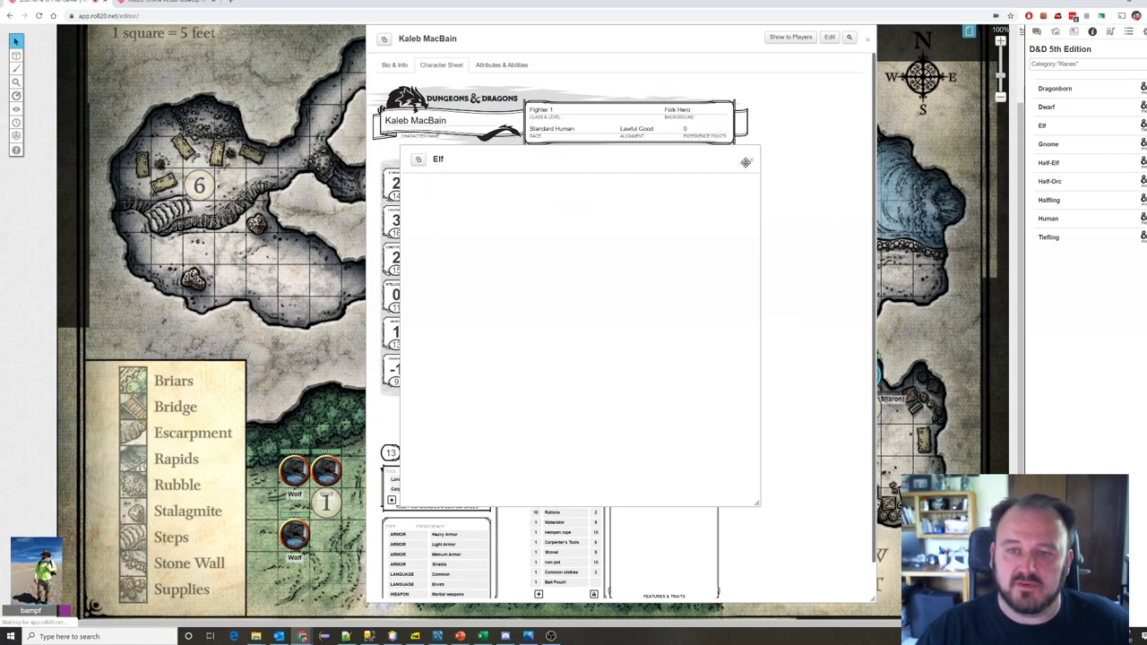
left_click(751, 159)
left_click(1043, 127)
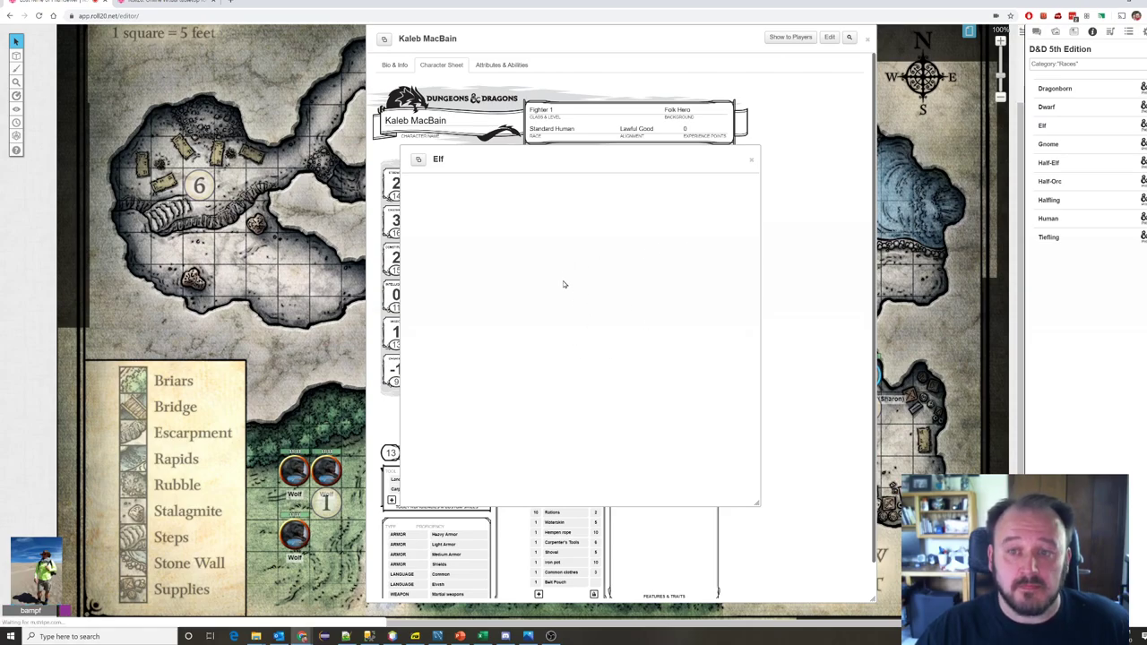
scroll(631, 316, "down", 3)
scroll(631, 315, "down", 1)
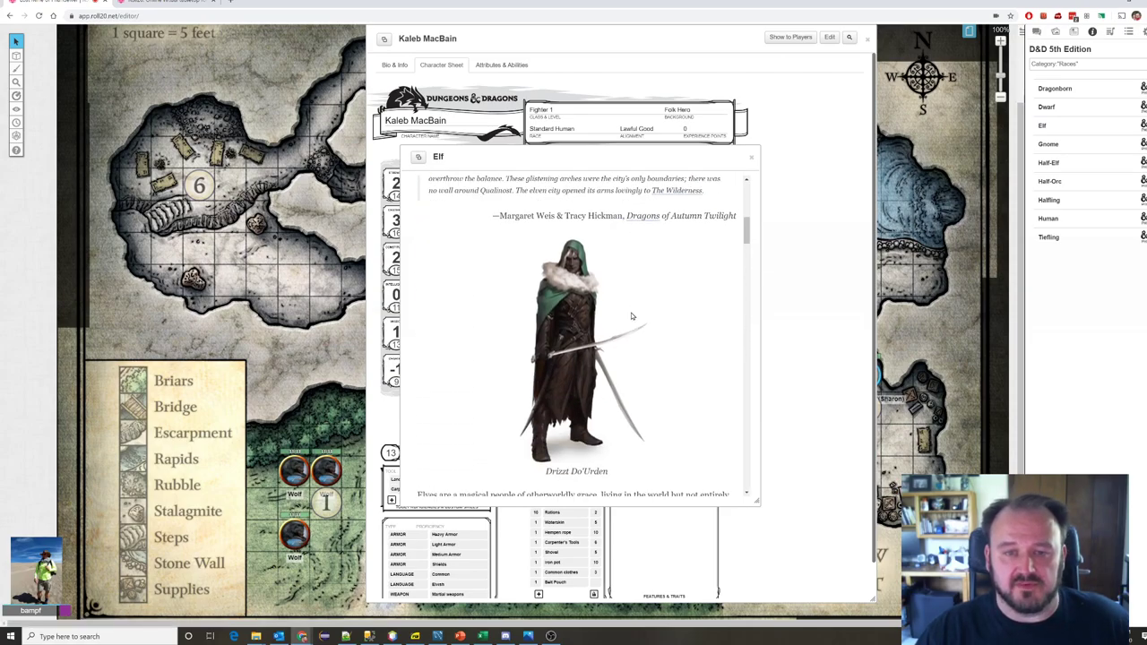
scroll(650, 296, "down", 1)
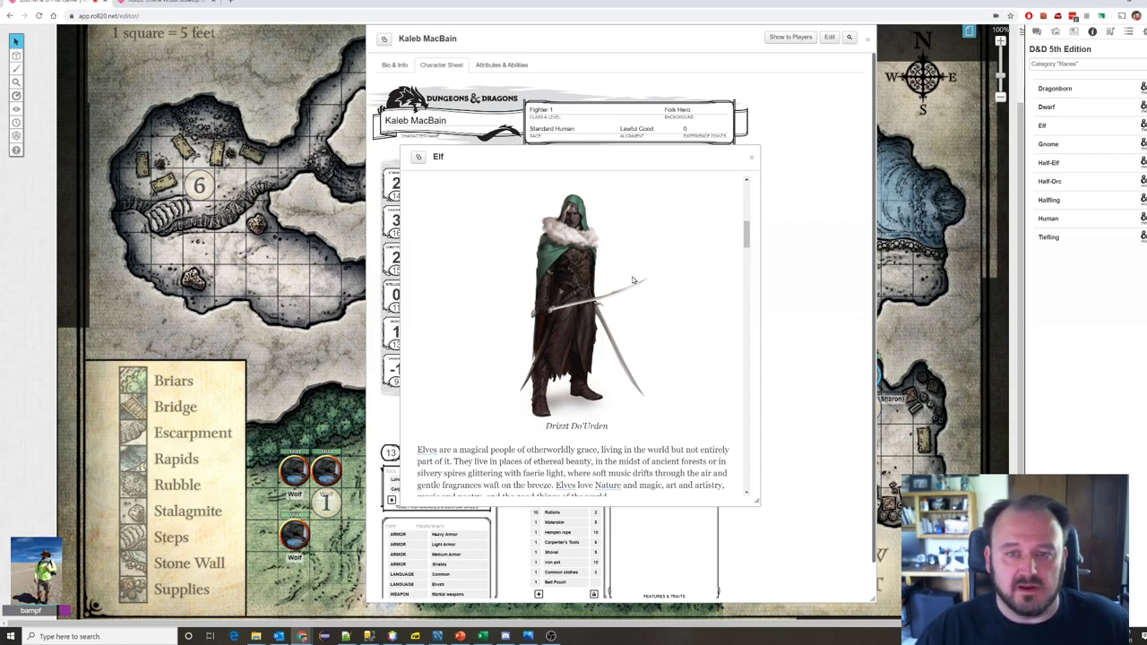
scroll(647, 273, "down", 1)
scroll(647, 273, "up", 2)
scroll(646, 273, "down", 2)
scroll(647, 272, "down", 10)
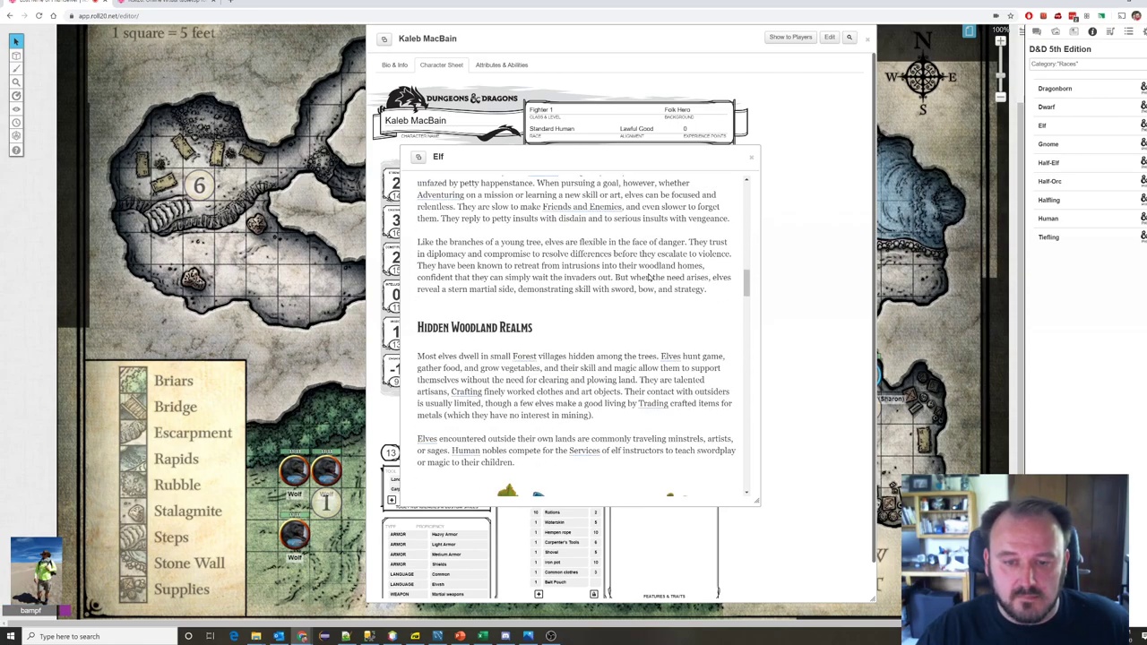
scroll(646, 273, "up", 10)
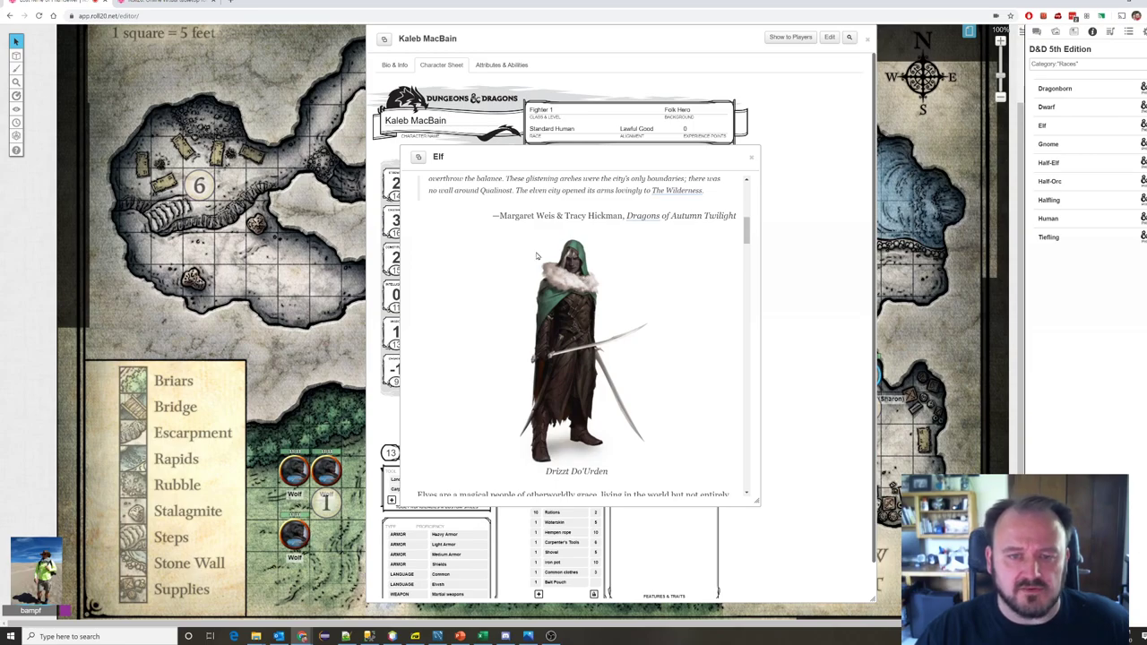
scroll(591, 281, "down", 15)
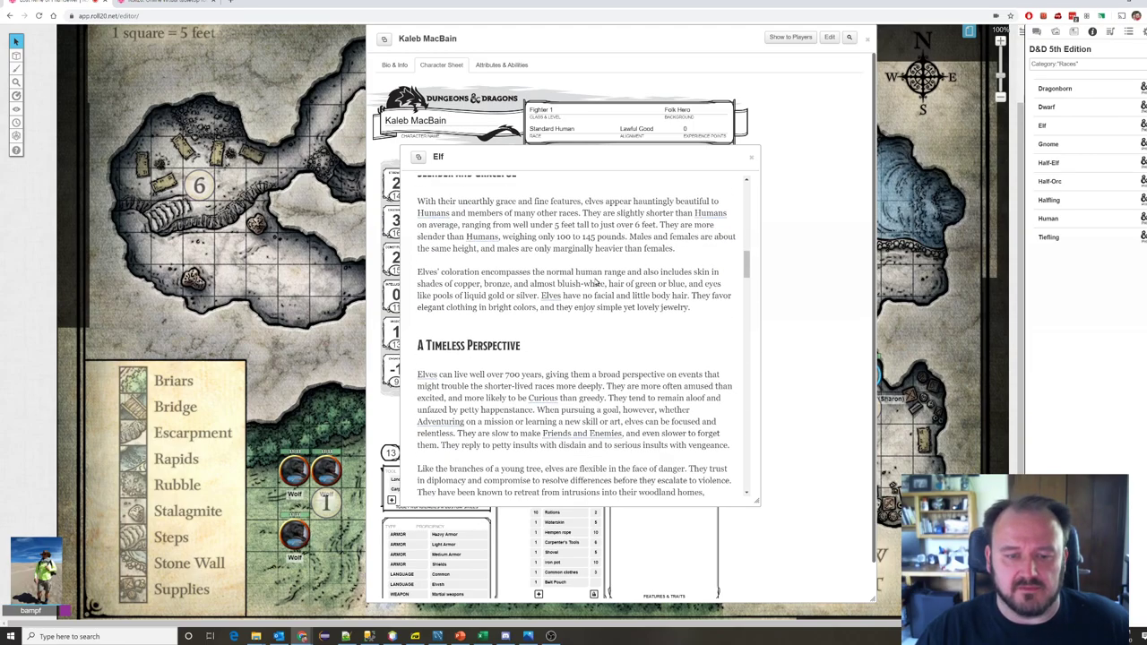
scroll(595, 282, "down", 15)
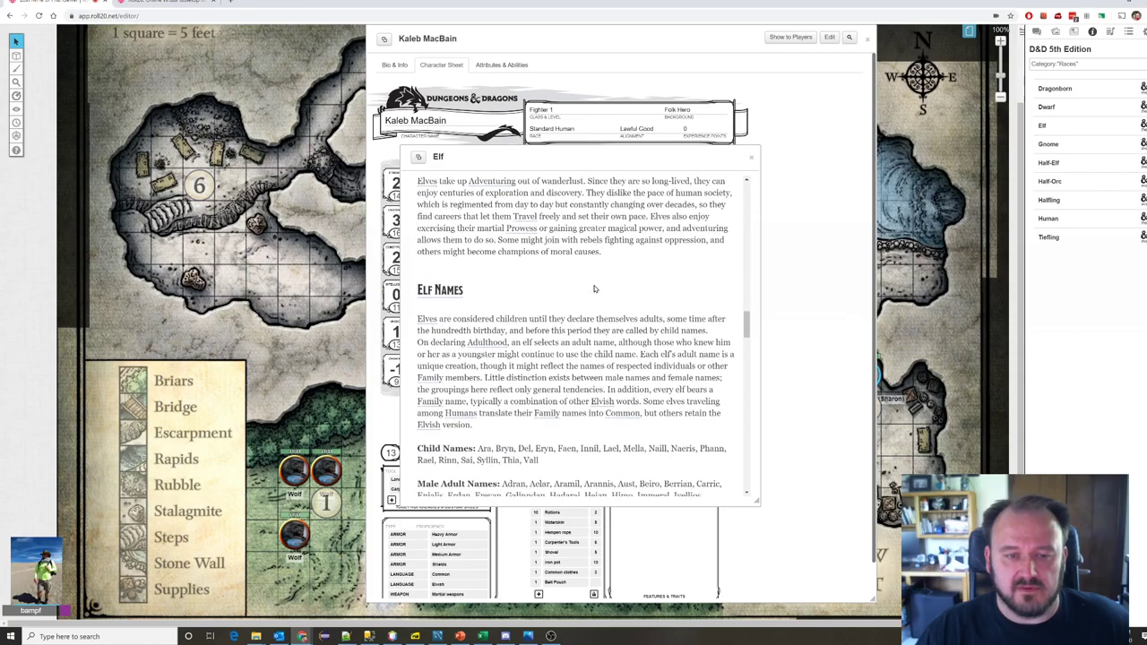
scroll(593, 285, "down", 15)
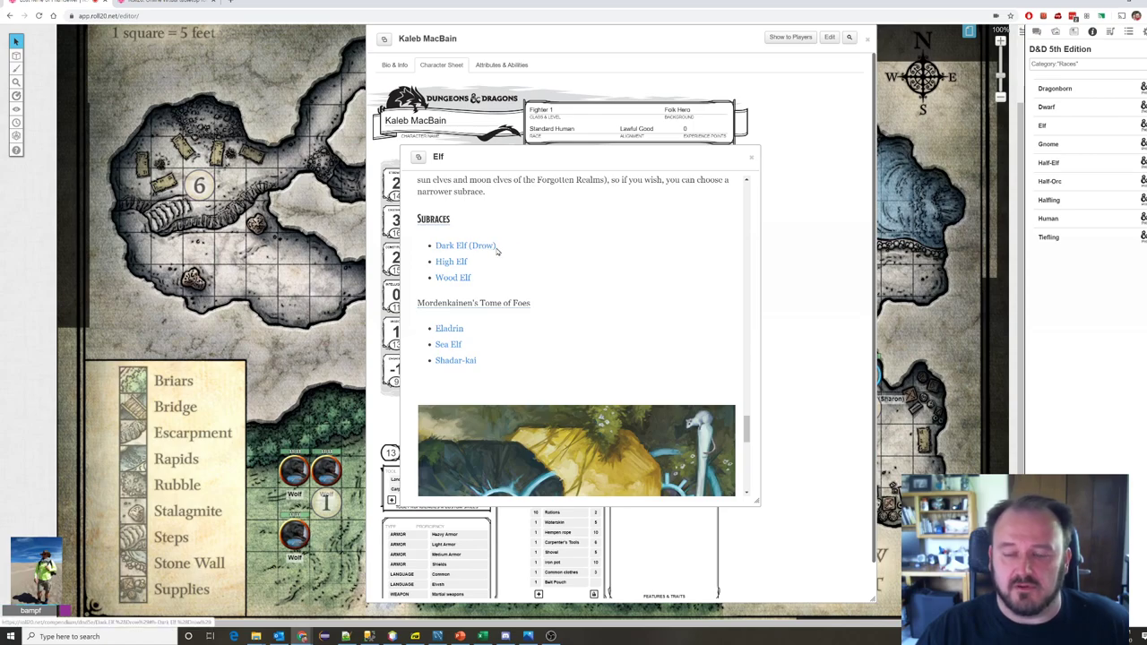
scroll(566, 272, "up", 3)
scroll(566, 272, "up", 1)
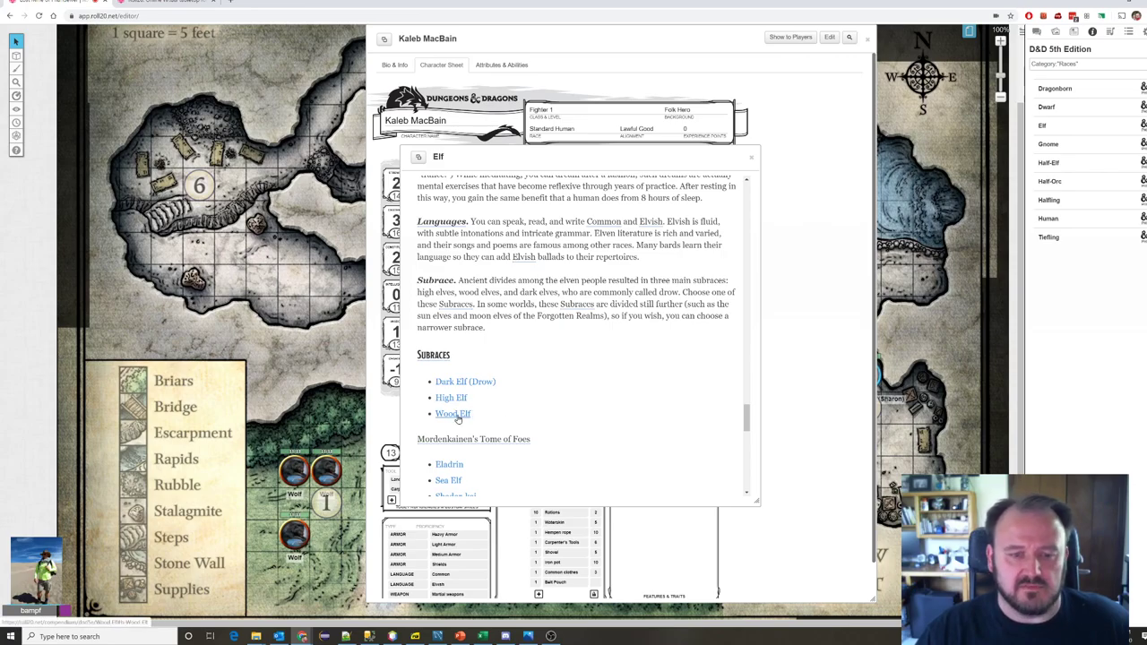
scroll(571, 380, "up", 8)
scroll(572, 380, "up", 20)
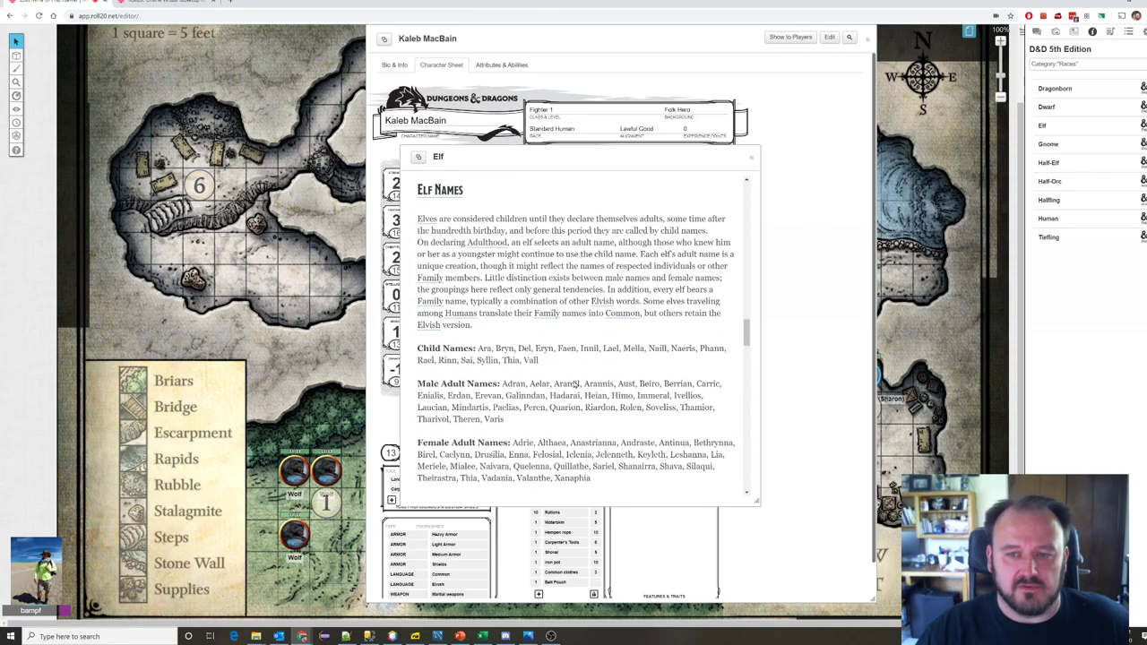
scroll(571, 380, "up", 15)
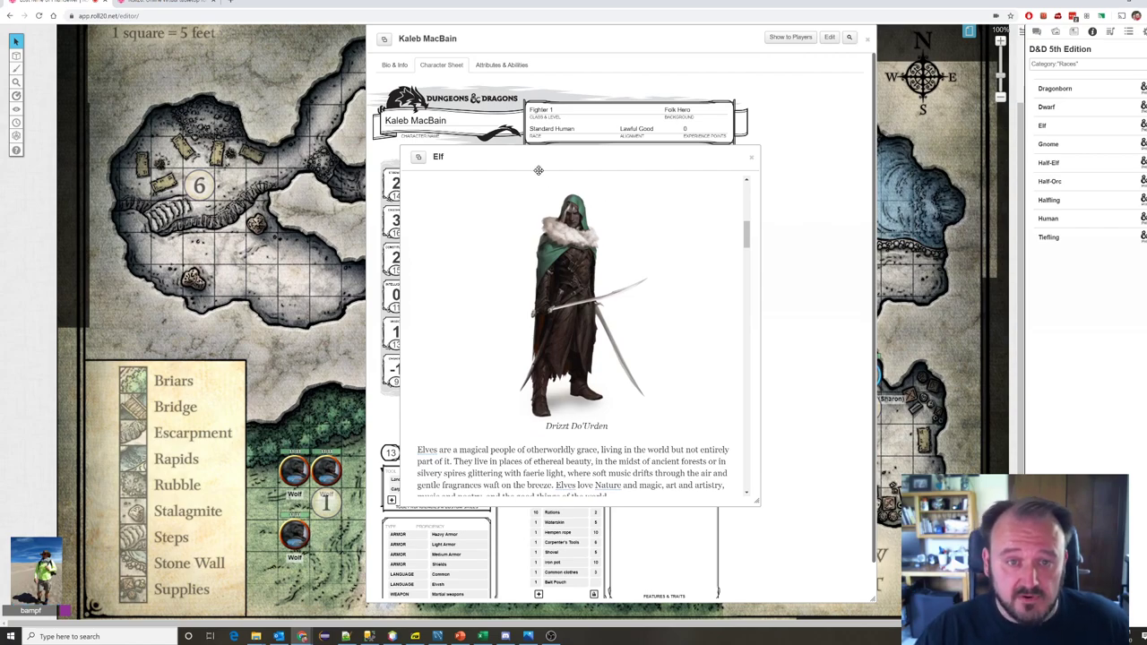
Step: Close the duplicate Elf entry and scroll the remaining one to its elf spellcaster illustration
left_click_drag(535, 161, 584, 160)
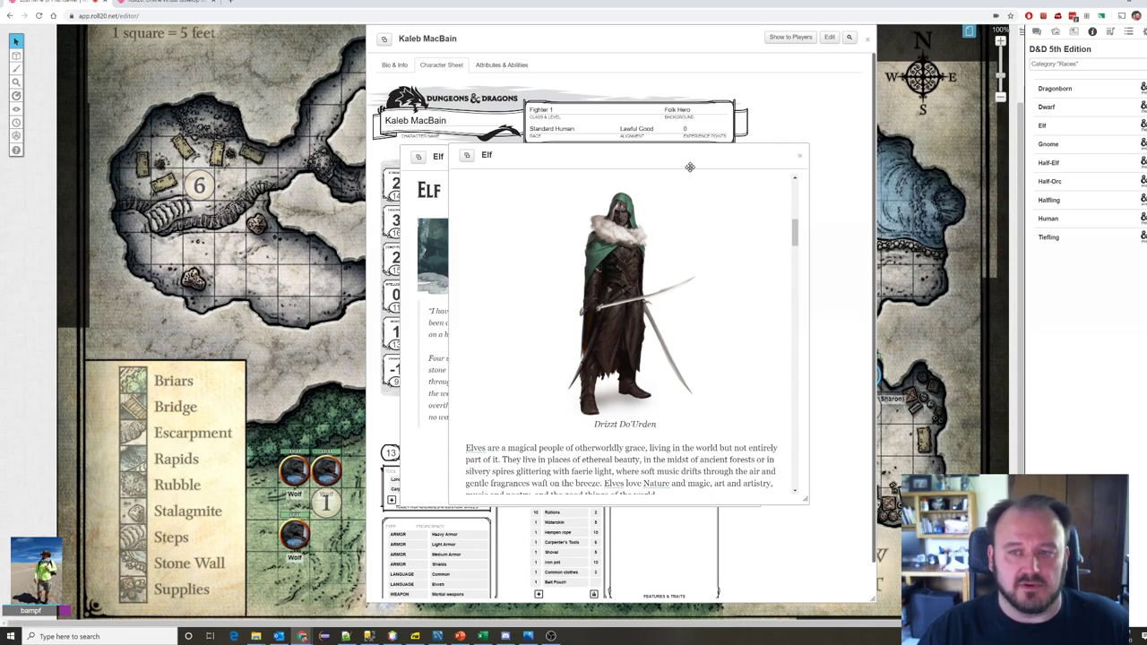
left_click(801, 156)
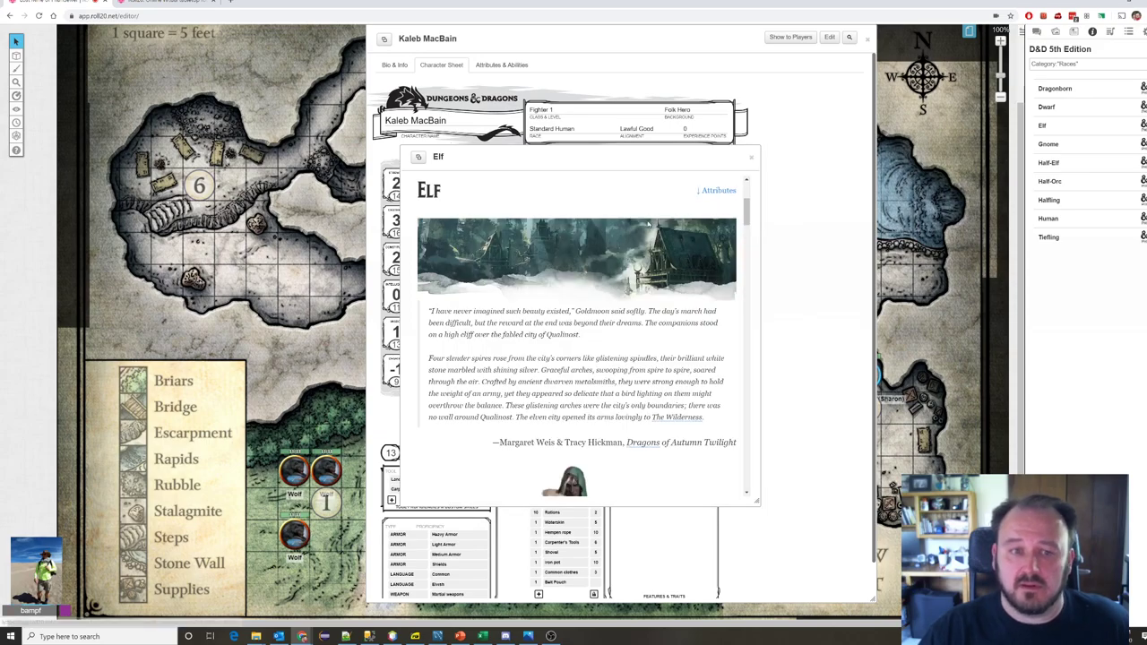
scroll(658, 235, "down", 5)
scroll(657, 236, "up", 2)
scroll(672, 244, "down", 4)
scroll(676, 248, "down", 15)
scroll(670, 256, "down", 15)
scroll(645, 273, "up", 1)
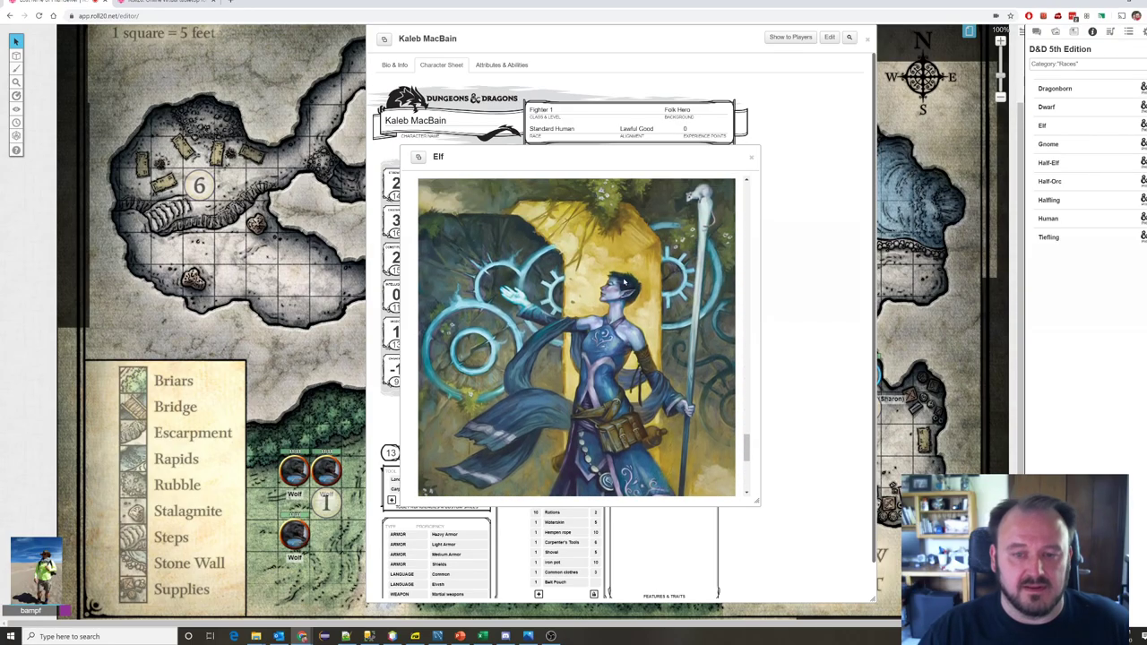
Step: Close the Elf entry and read through the Gnome race entry
left_click(752, 160)
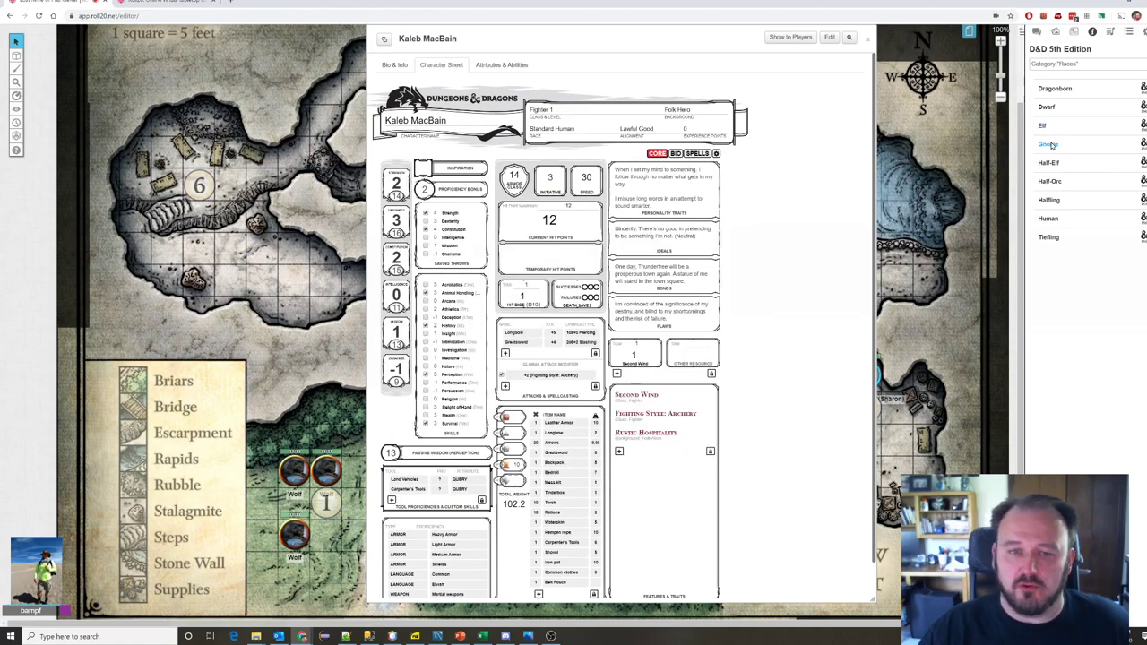
left_click(1051, 144)
scroll(645, 288, "down", 5)
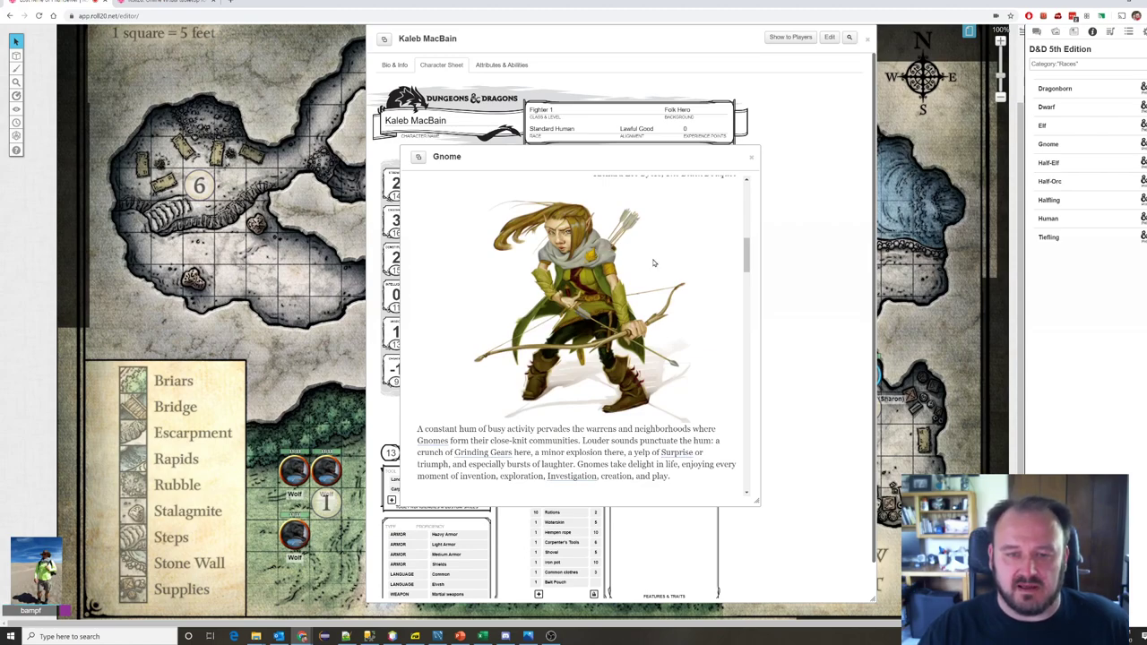
scroll(654, 262, "up", 1)
scroll(653, 263, "down", 1)
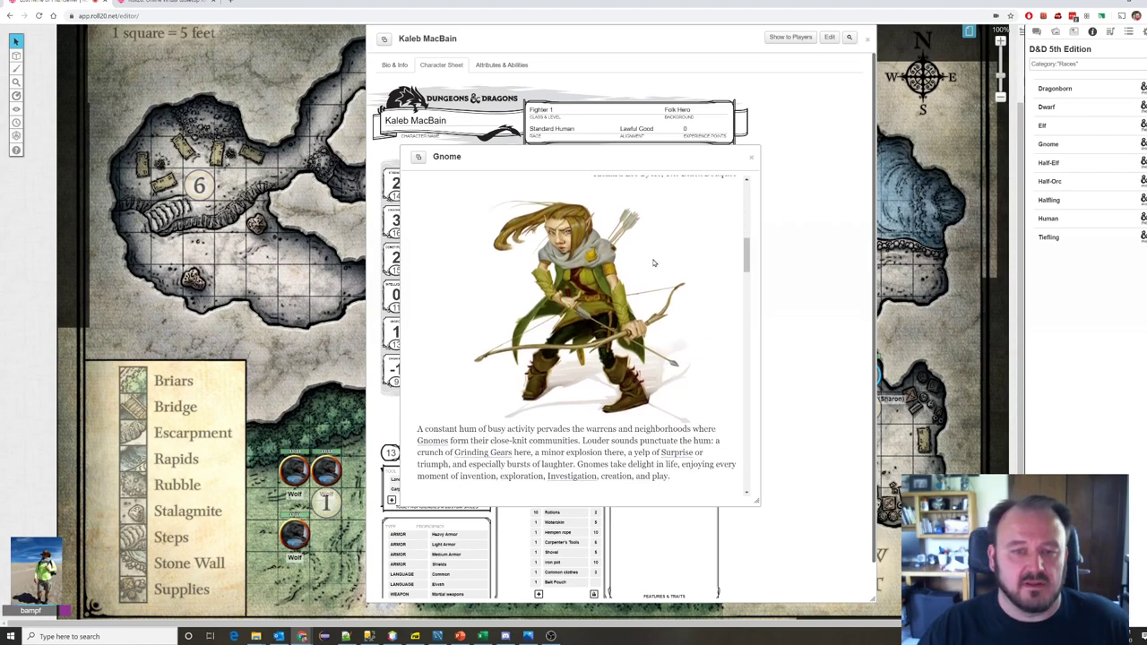
scroll(592, 255, "down", 1)
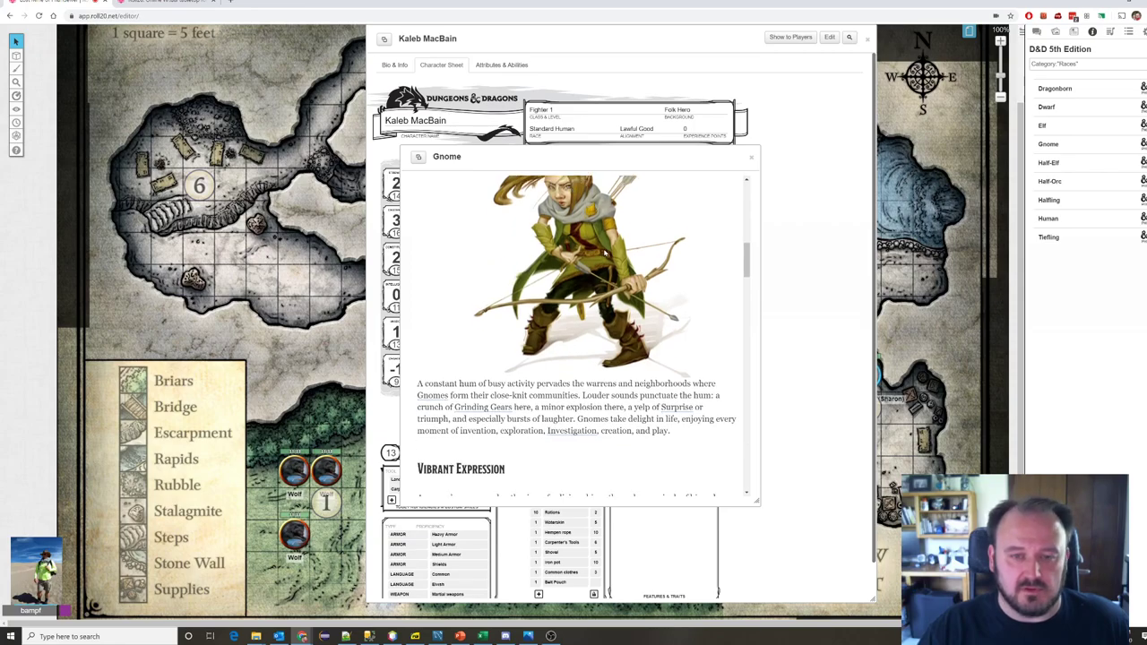
scroll(605, 253, "down", 5)
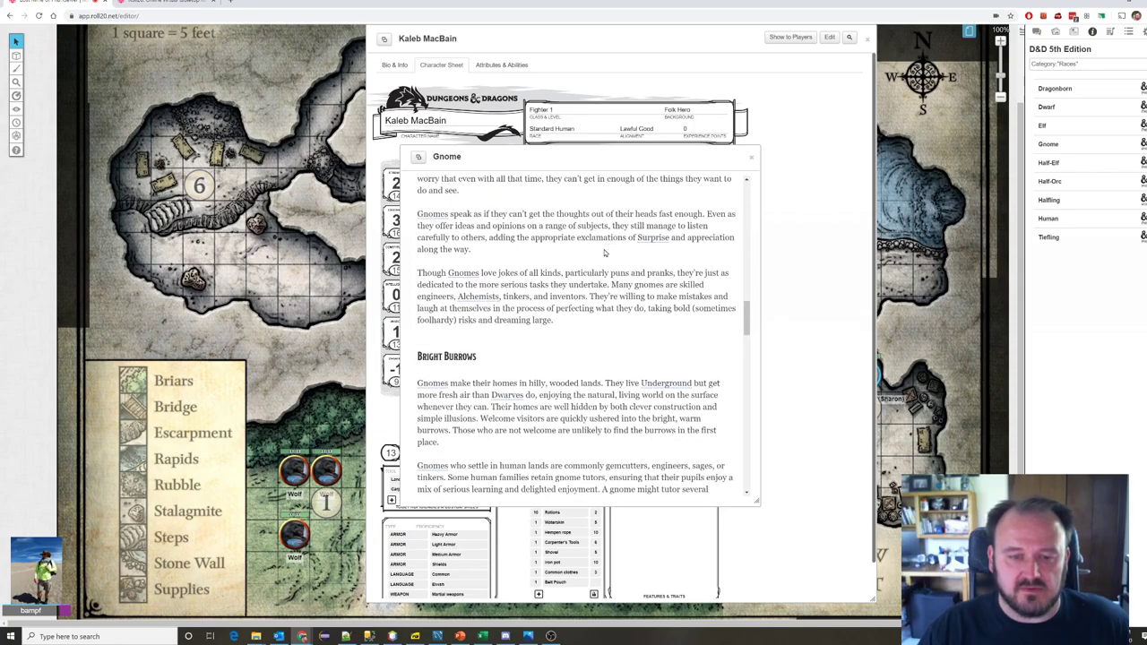
scroll(604, 254, "down", 5)
scroll(605, 251, "down", 20)
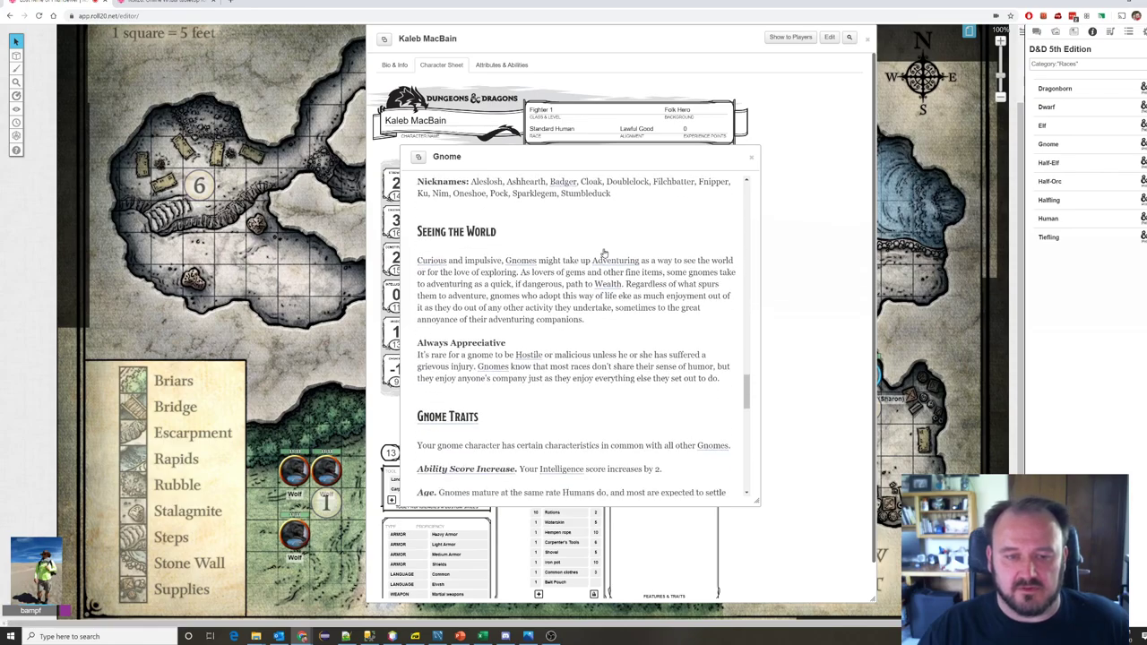
scroll(605, 254, "down", 5)
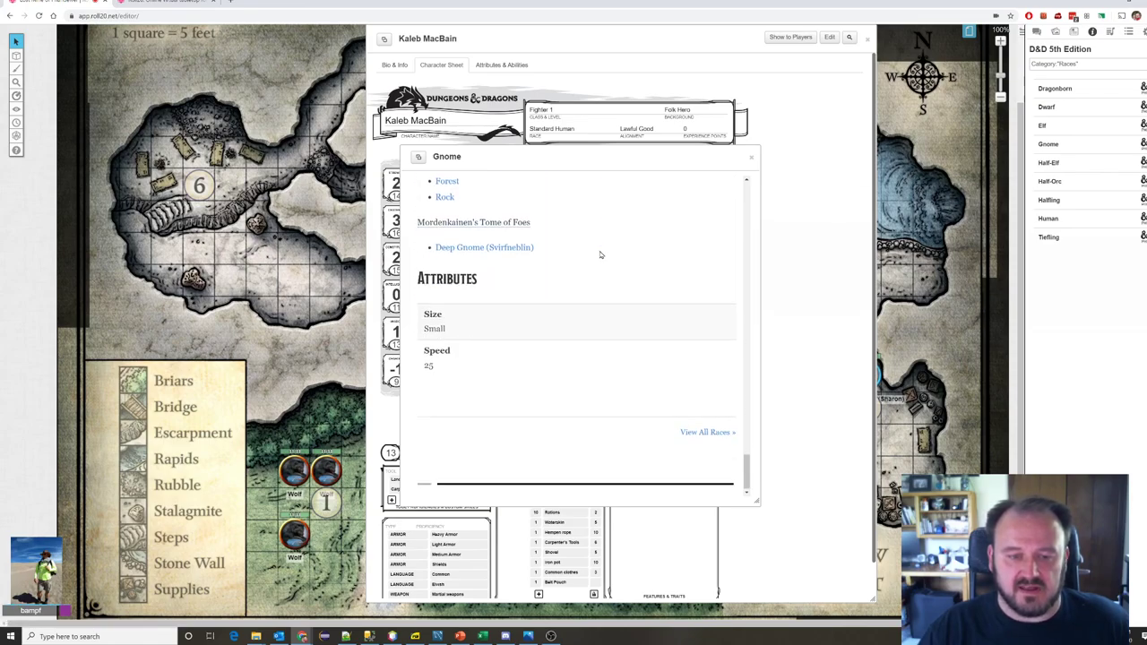
scroll(601, 254, "up", 4)
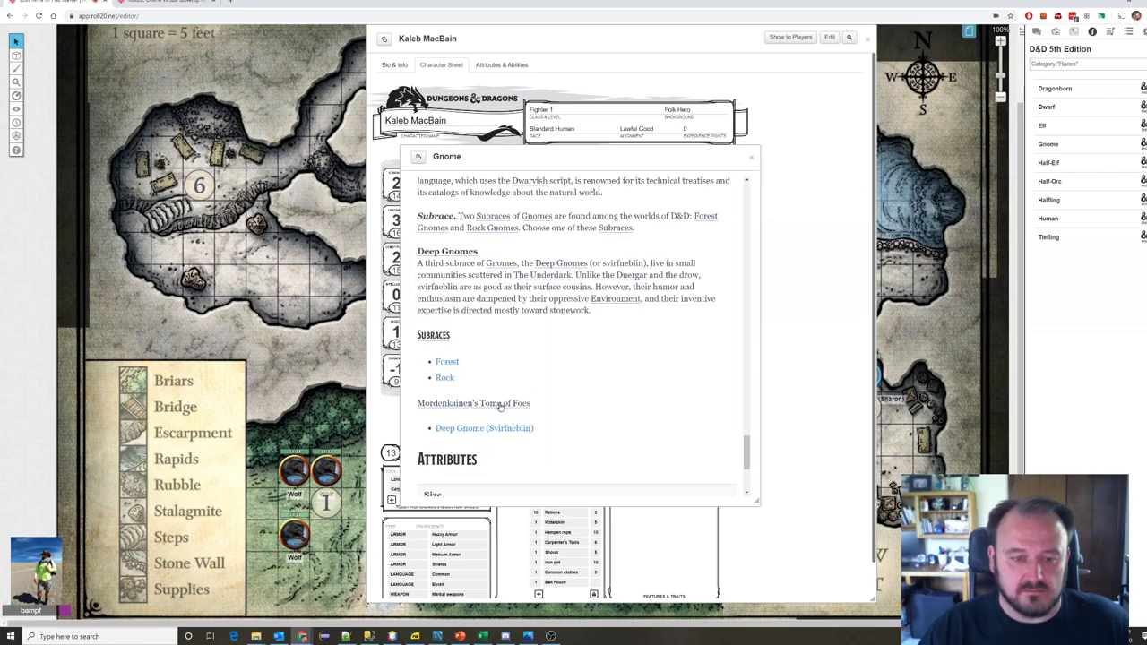
Step: Open the Deep Gnome subrace page, read it, then close the Gnome entry
left_click(478, 430)
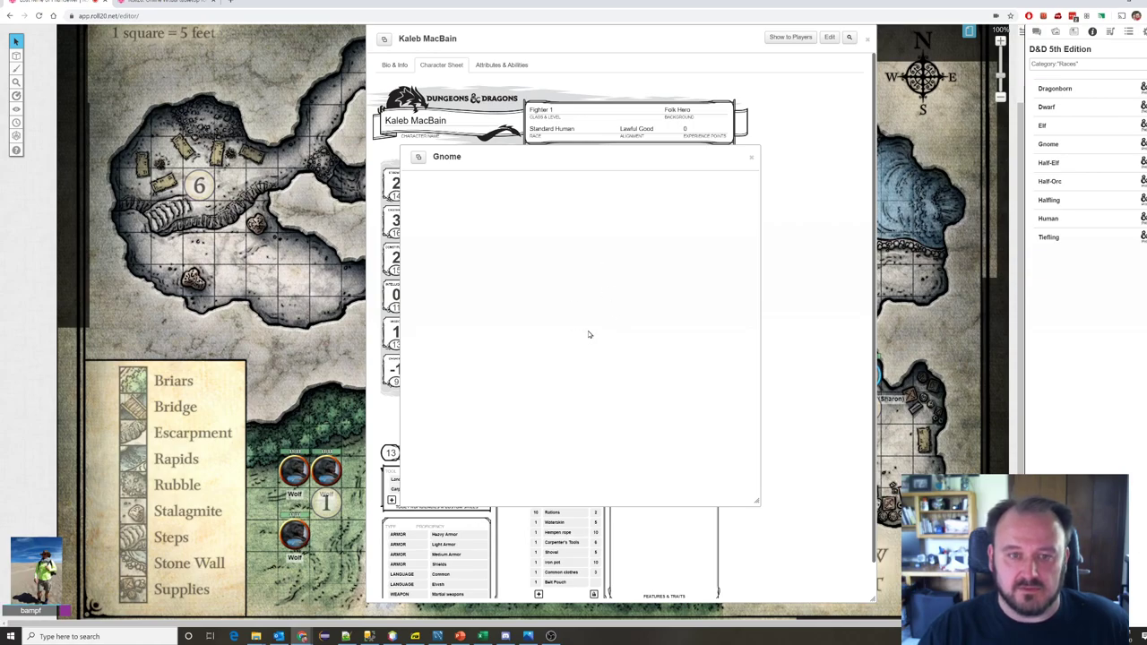
scroll(560, 309, "down", 5)
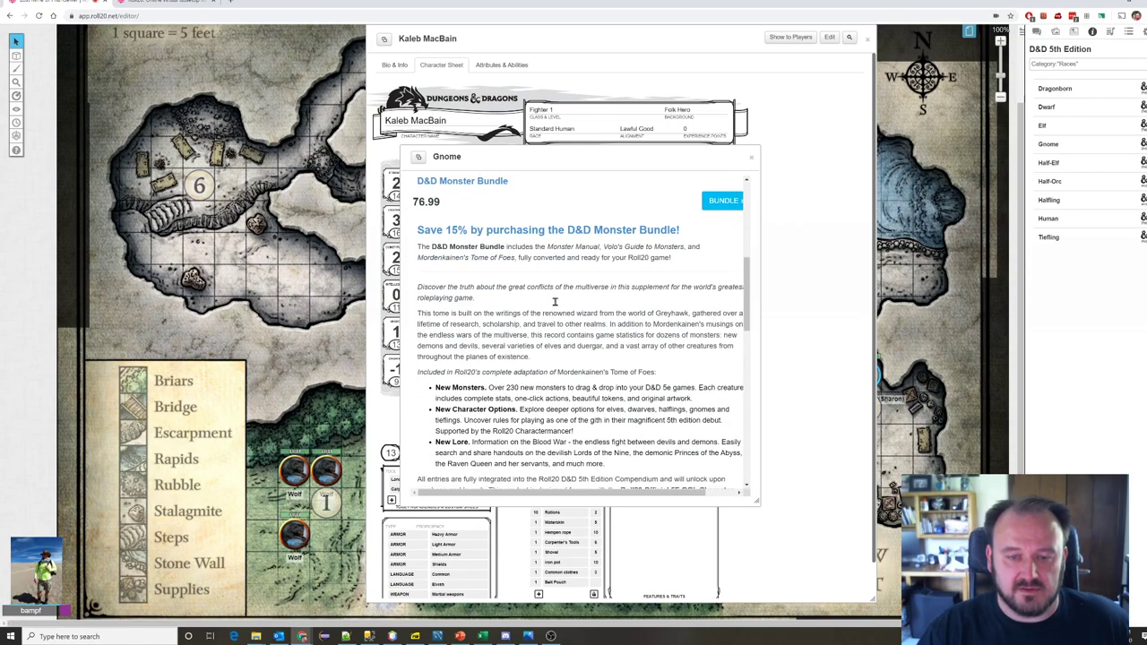
scroll(556, 306, "down", 10)
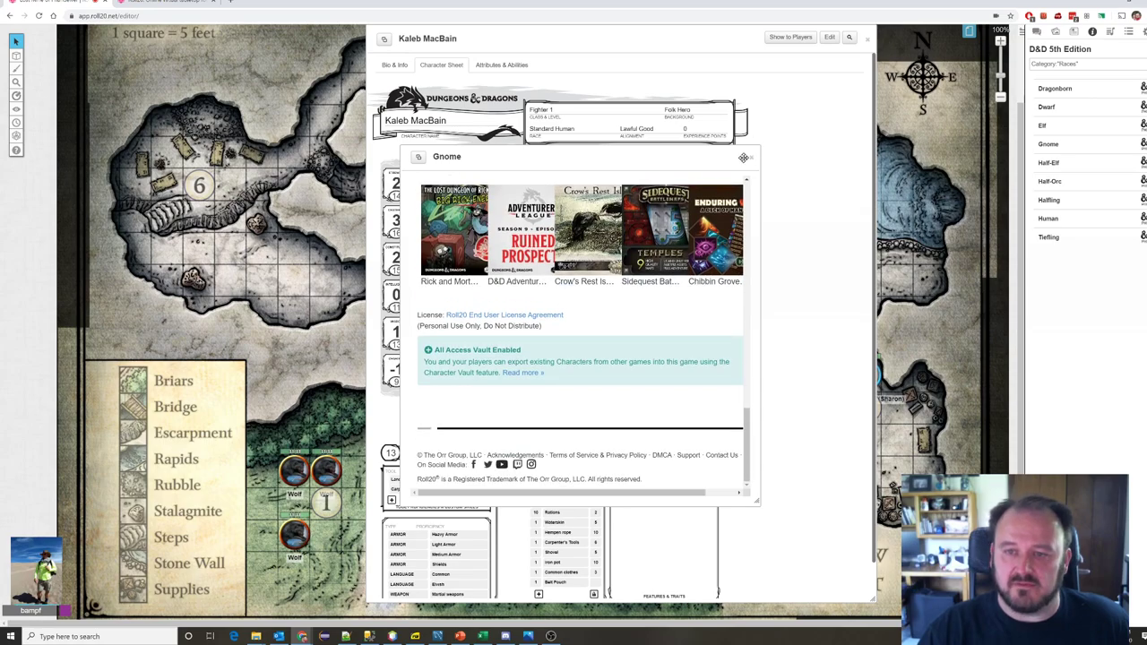
left_click(749, 157)
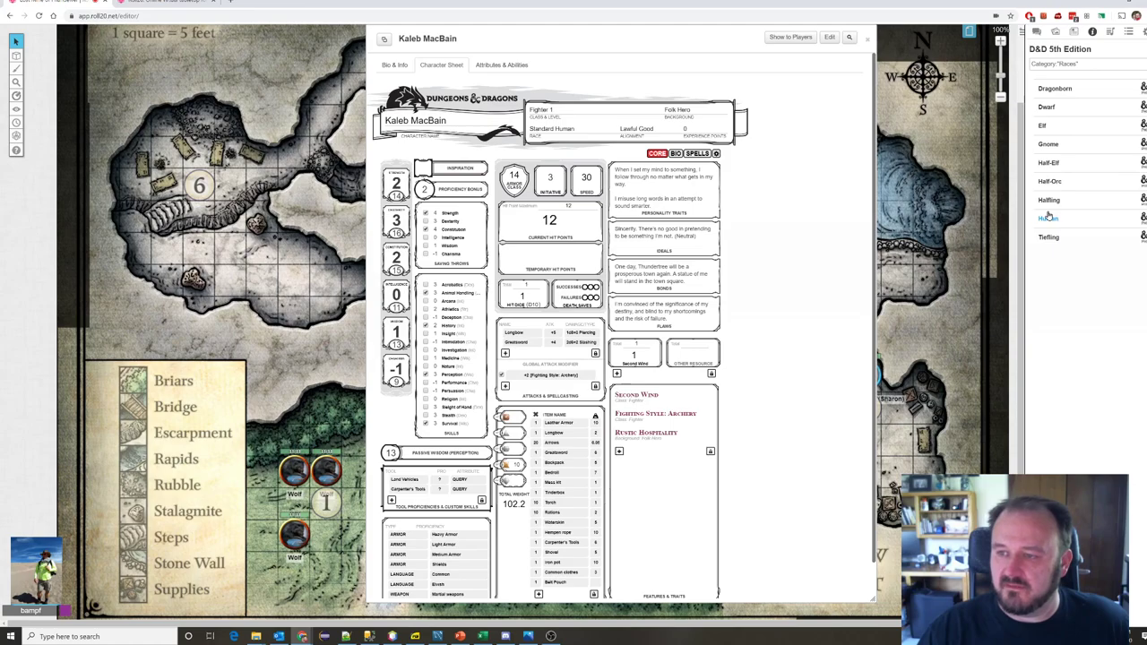
left_click(1049, 163)
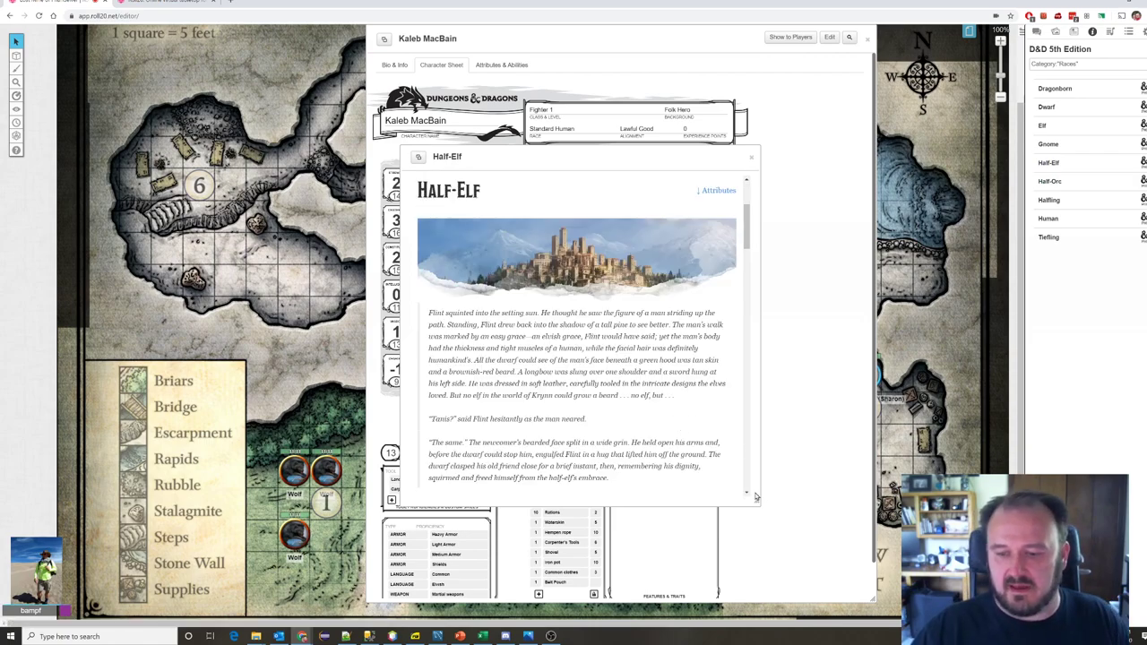
left_click_drag(757, 502, 804, 525)
scroll(680, 381, "down", 5)
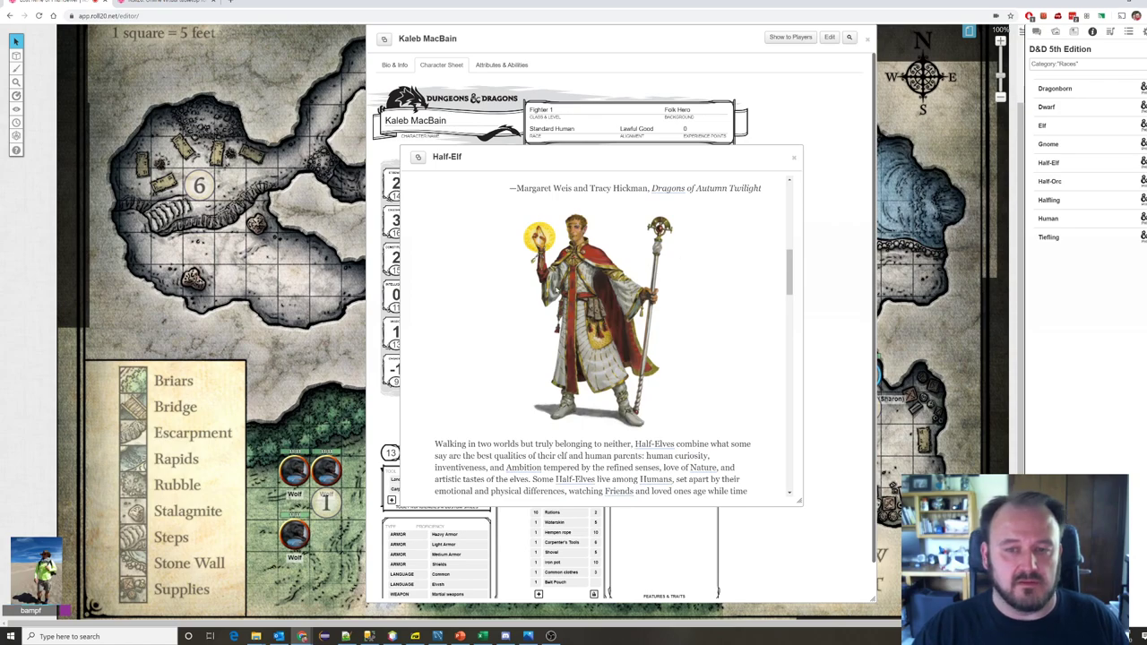
scroll(697, 305, "down", 1)
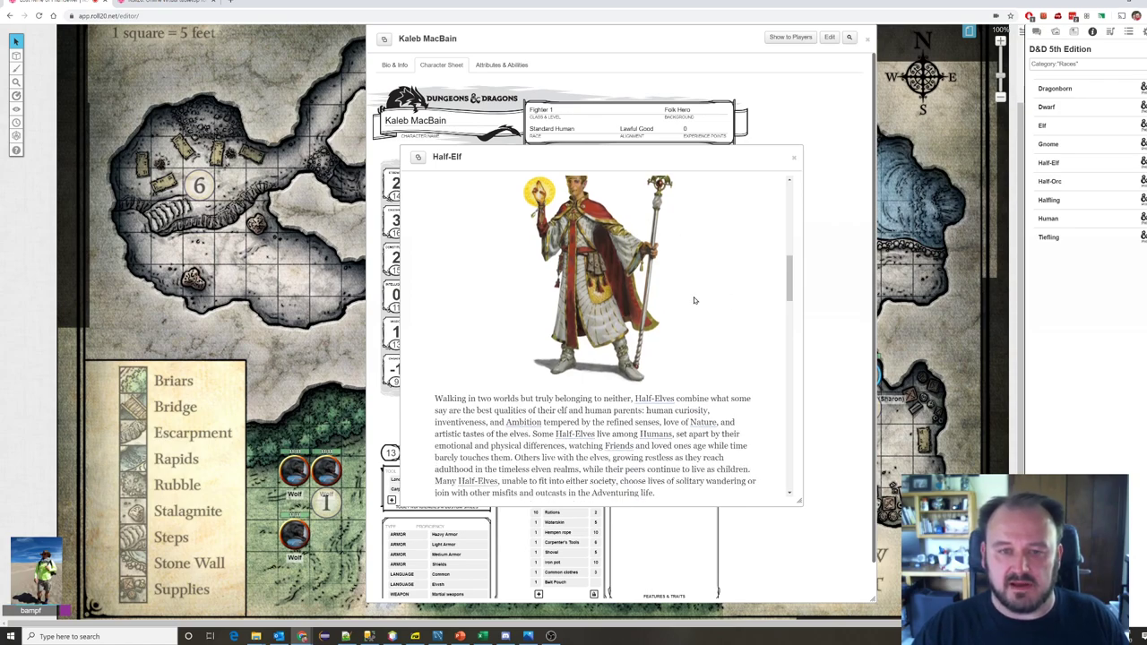
scroll(693, 300, "up", 1)
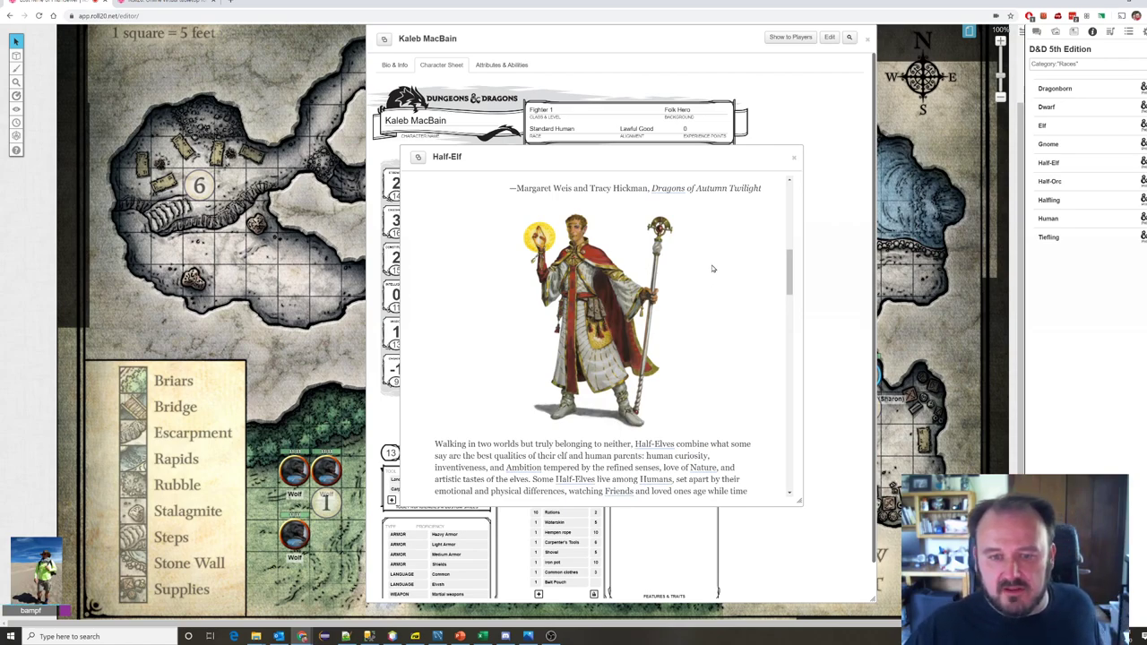
scroll(704, 267, "down", 1)
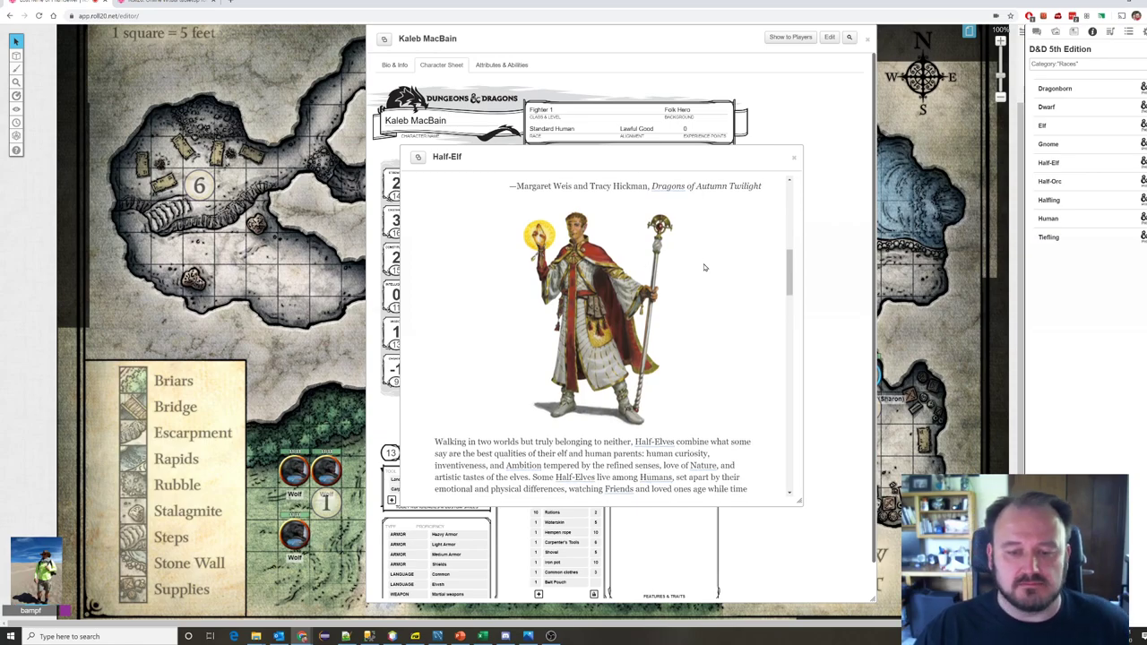
scroll(704, 267, "down", 6)
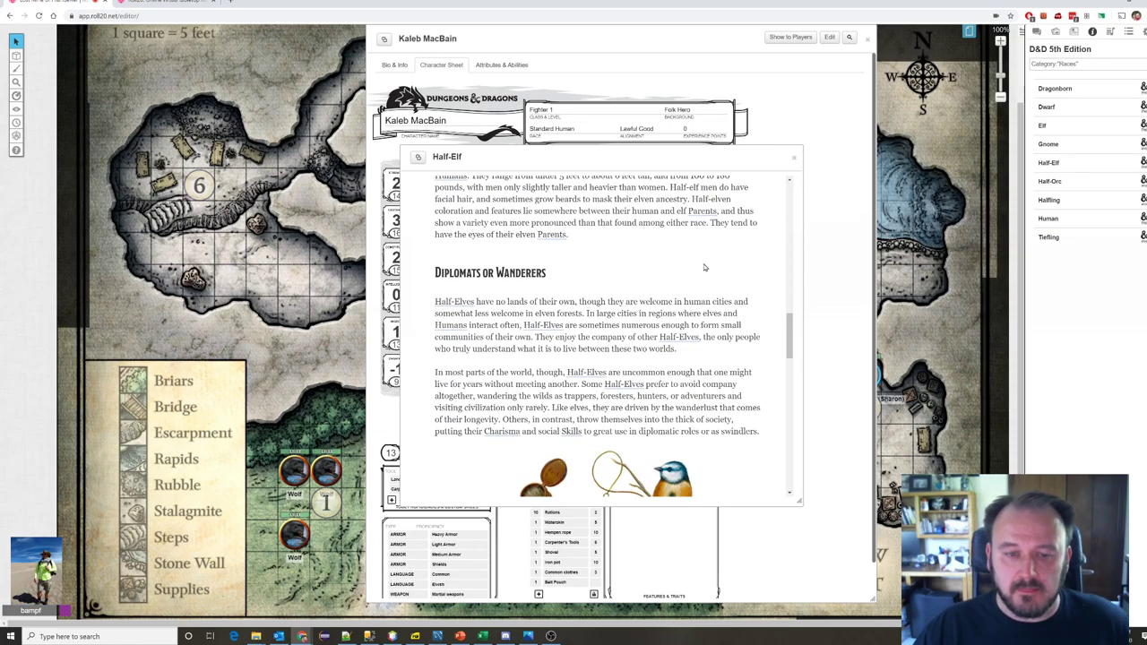
scroll(704, 267, "down", 8)
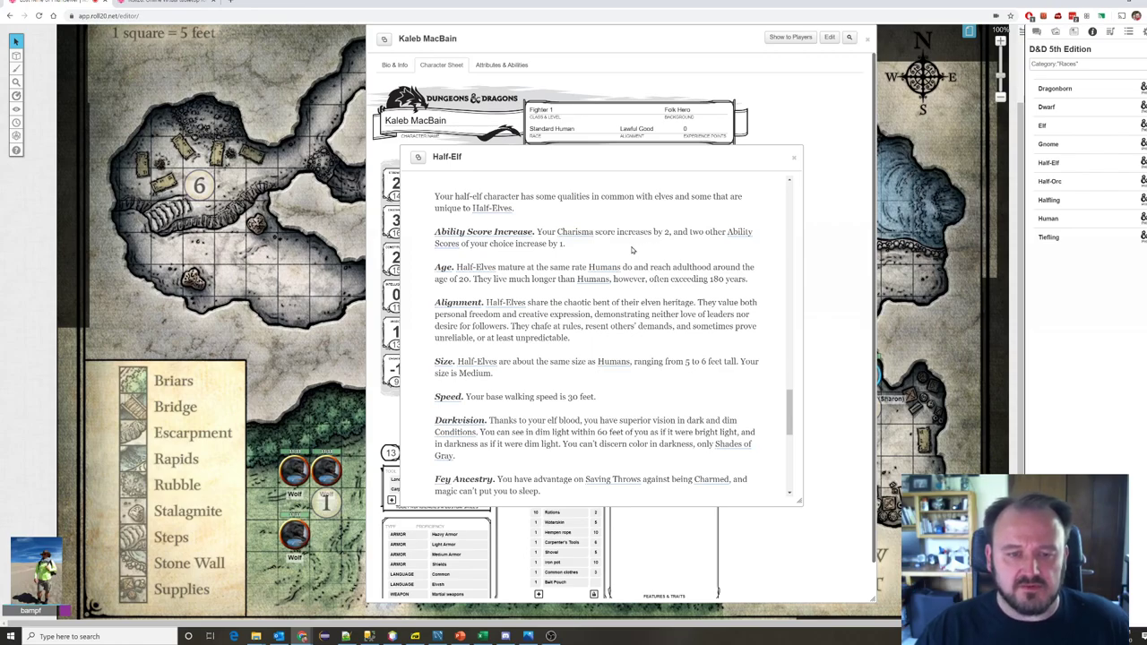
scroll(632, 251, "down", 3)
scroll(663, 249, "up", 10)
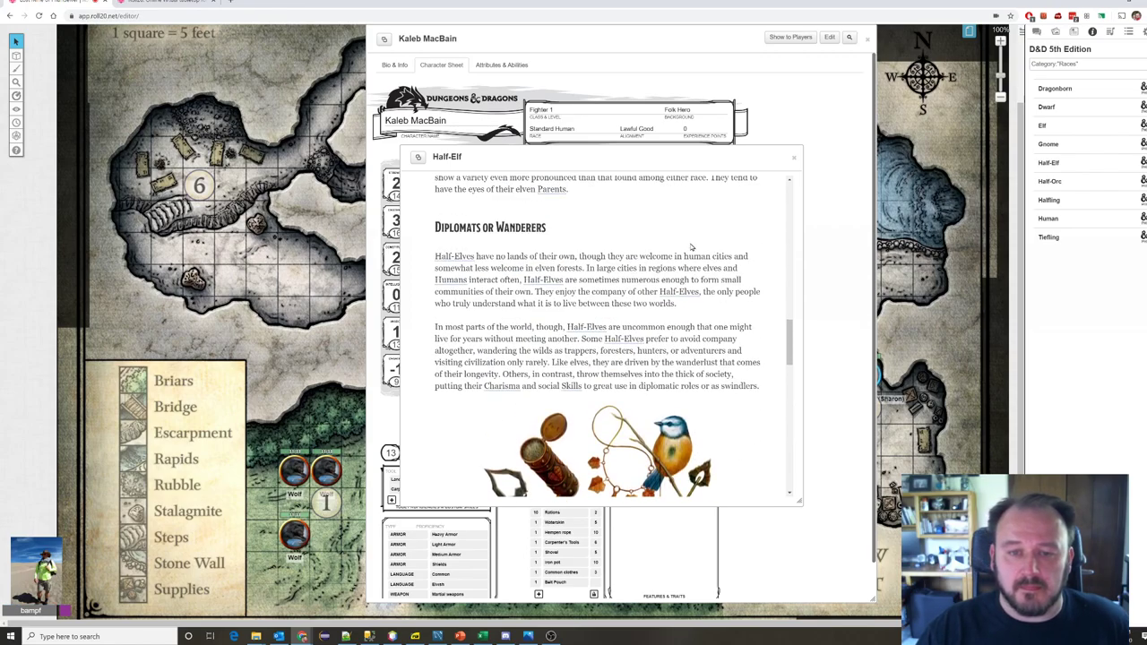
scroll(691, 251, "up", 5)
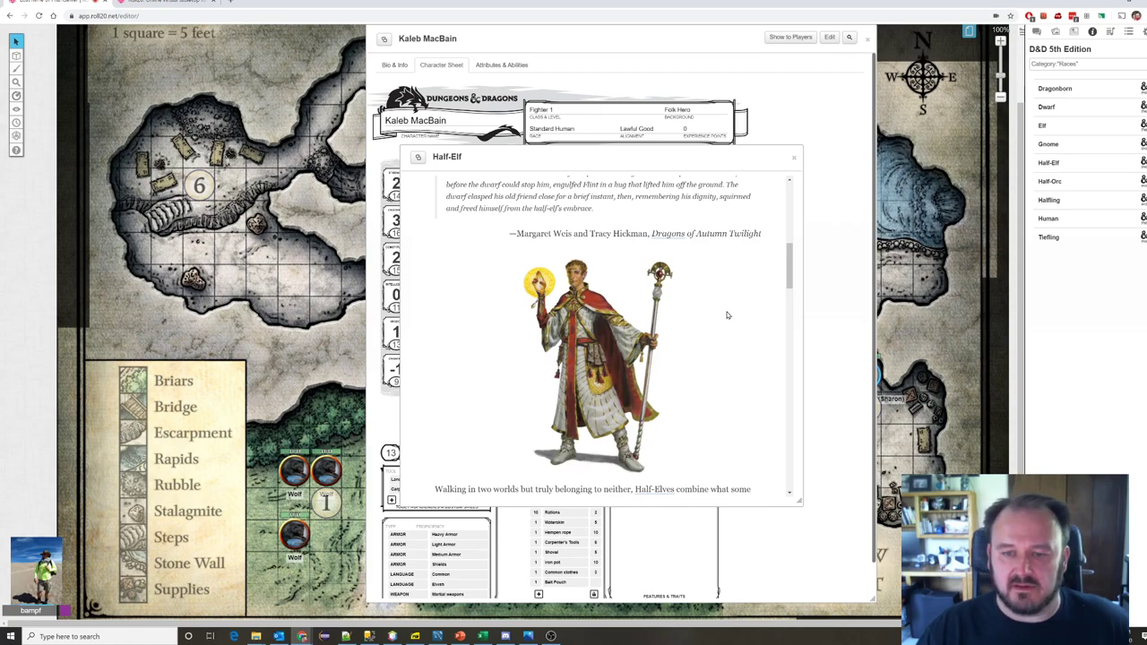
scroll(727, 316, "down", 1)
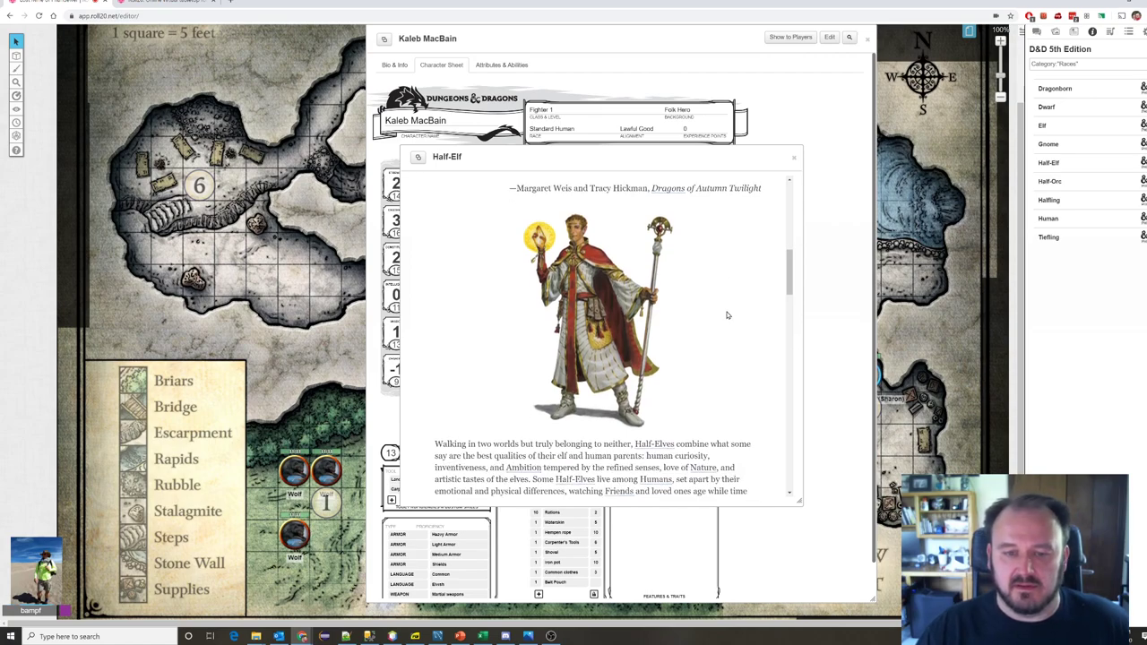
Step: Open the Half-Orc race entry, enlarge its panel, and read through its lore
left_click(1050, 182)
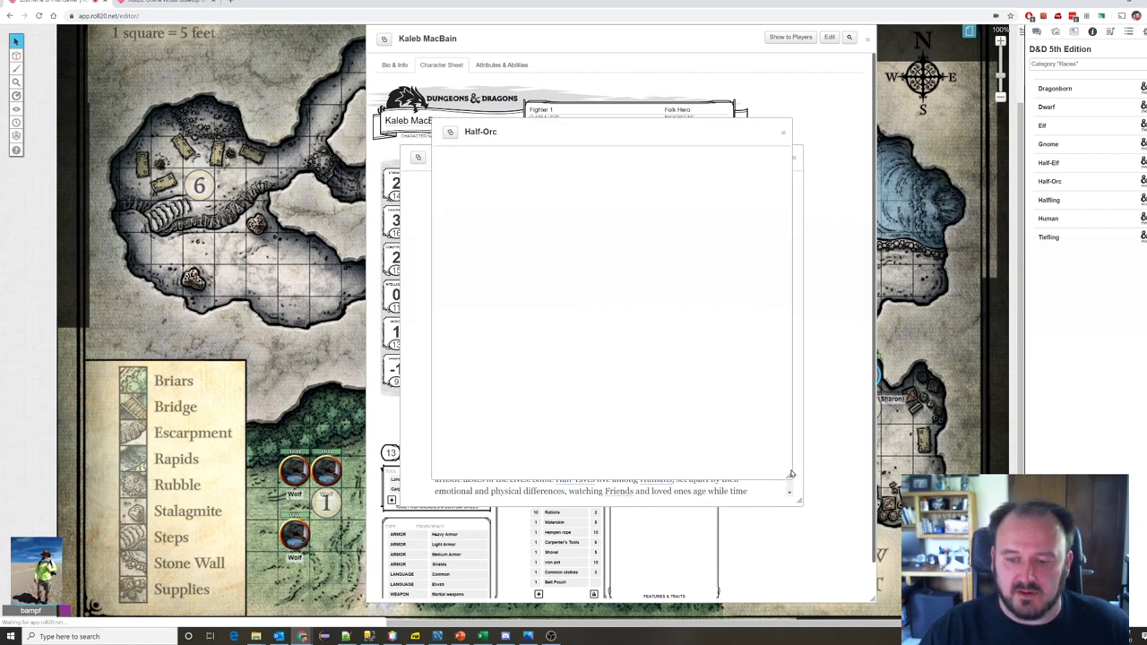
left_click_drag(798, 480, 845, 519)
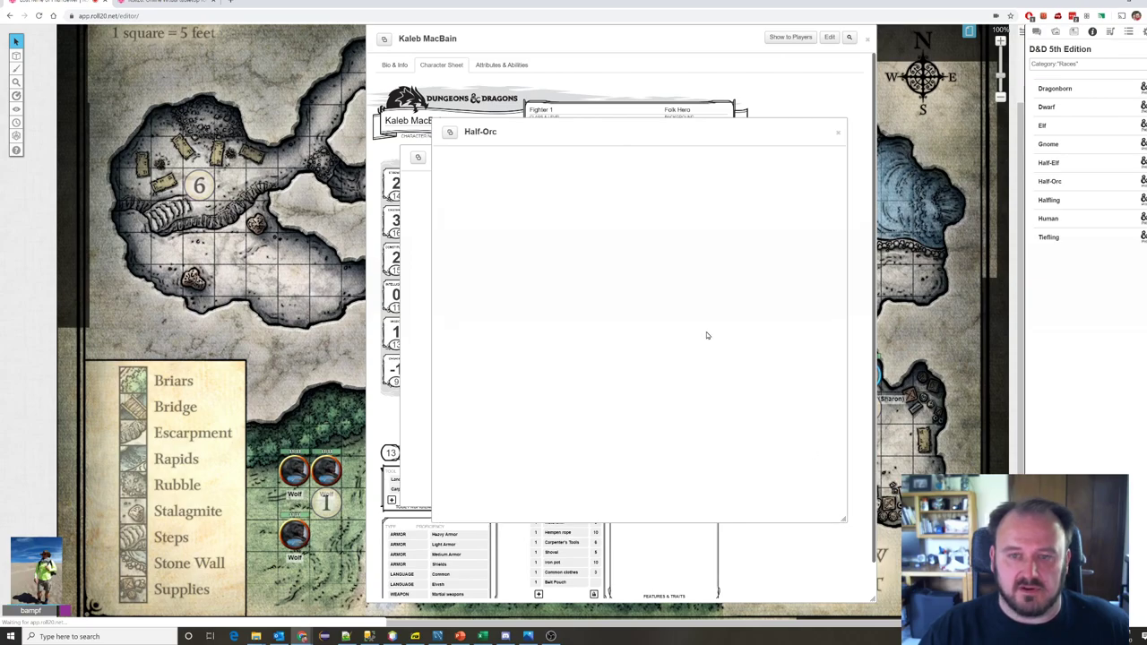
scroll(694, 311, "down", 3)
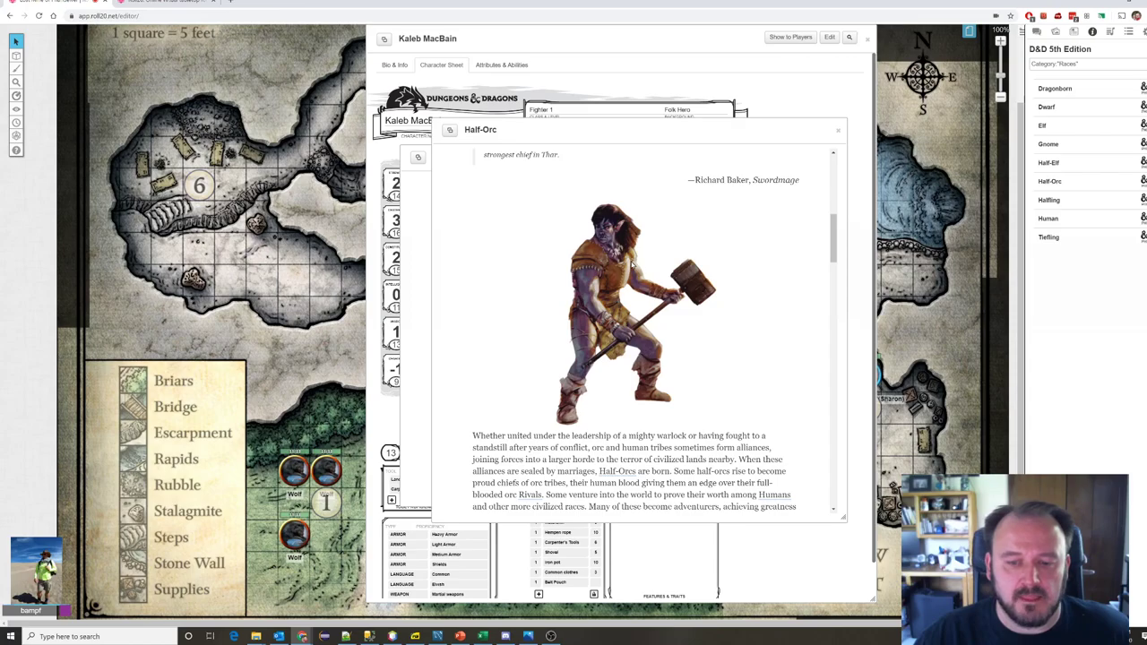
scroll(633, 264, "down", 3)
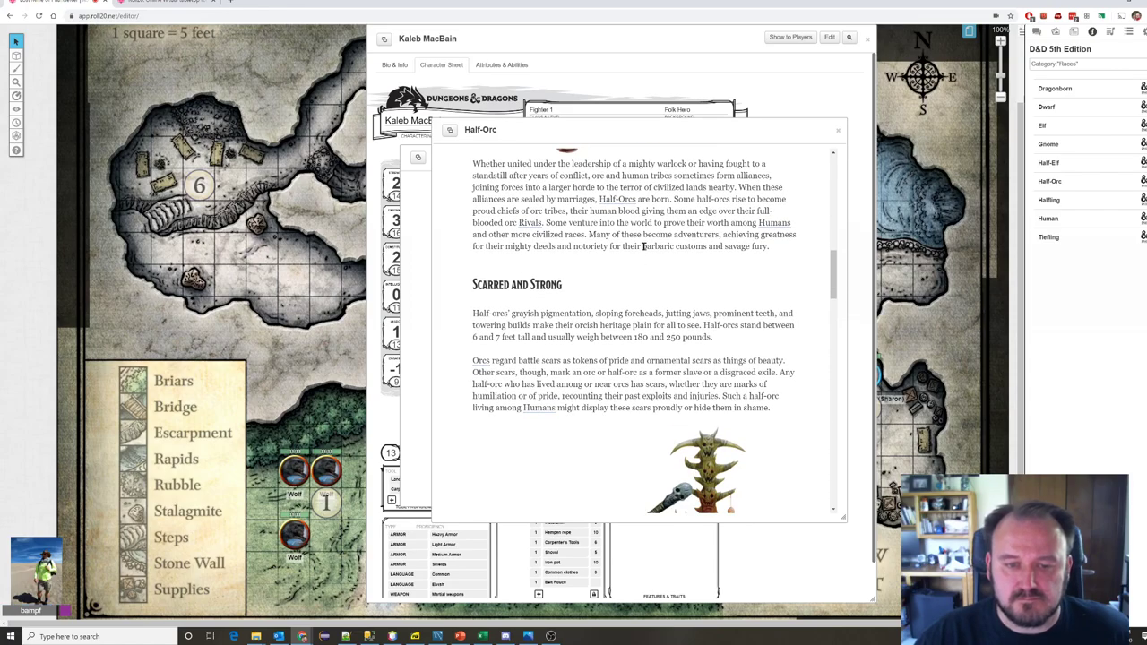
scroll(642, 247, "down", 1)
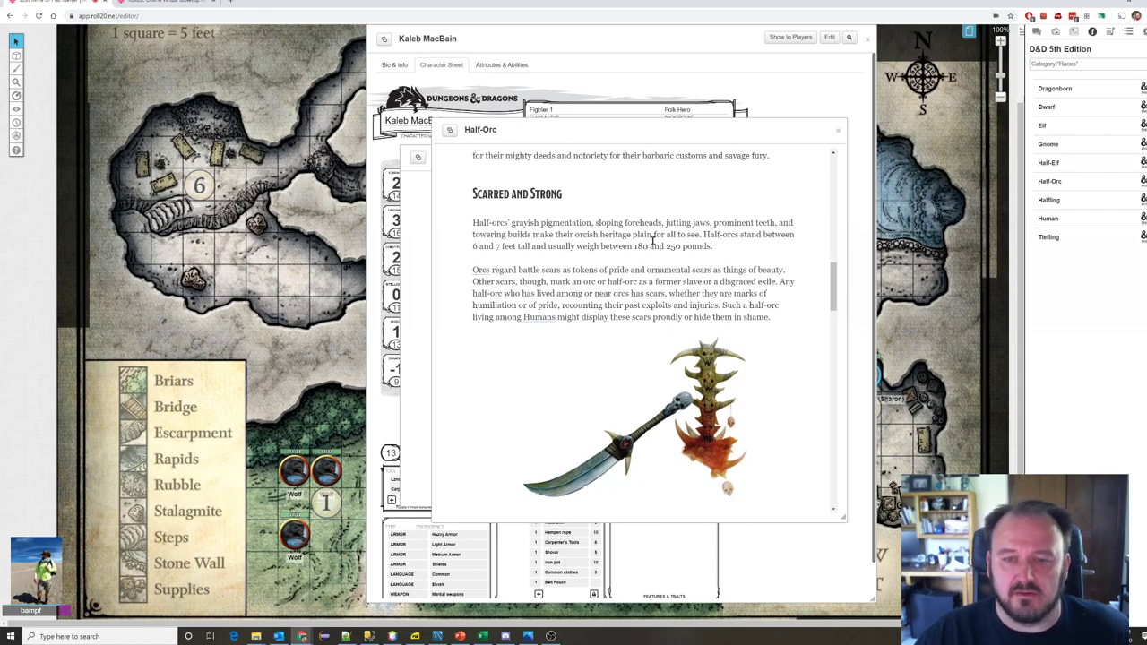
scroll(659, 240, "down", 8)
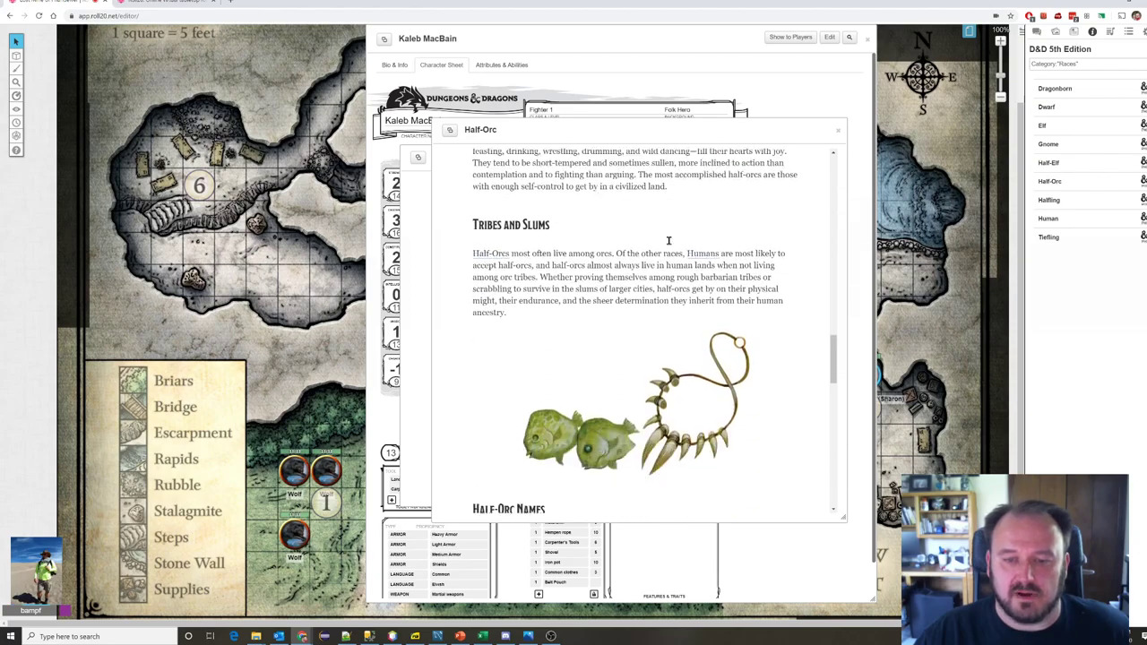
scroll(669, 240, "down", 4)
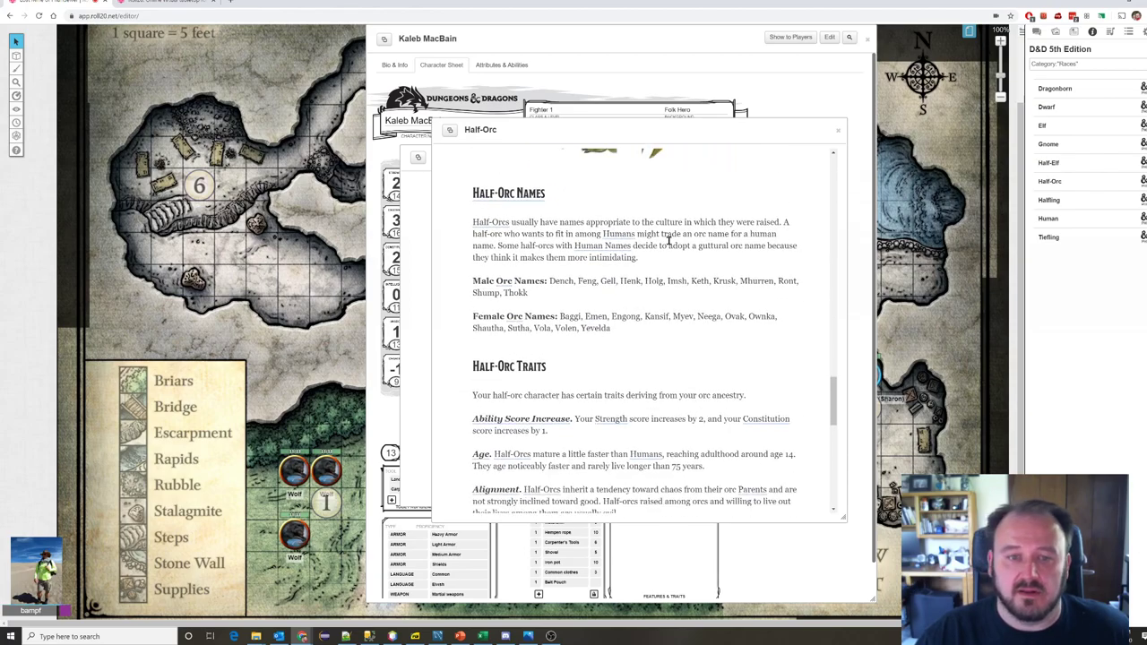
scroll(668, 240, "down", 8)
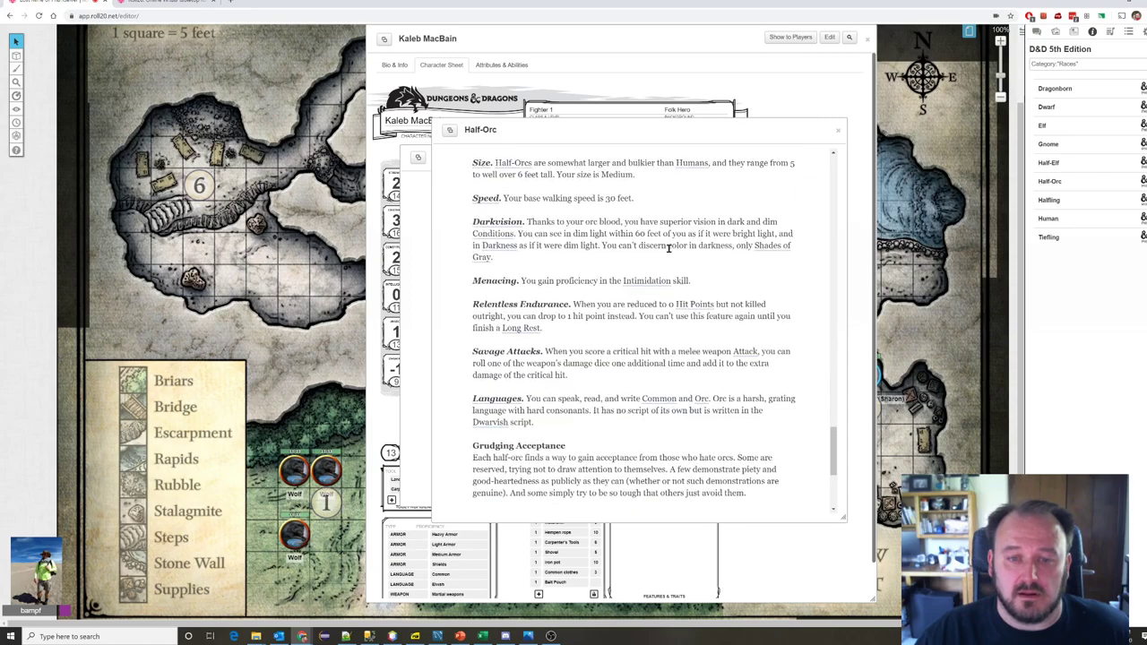
scroll(669, 249, "up", 15)
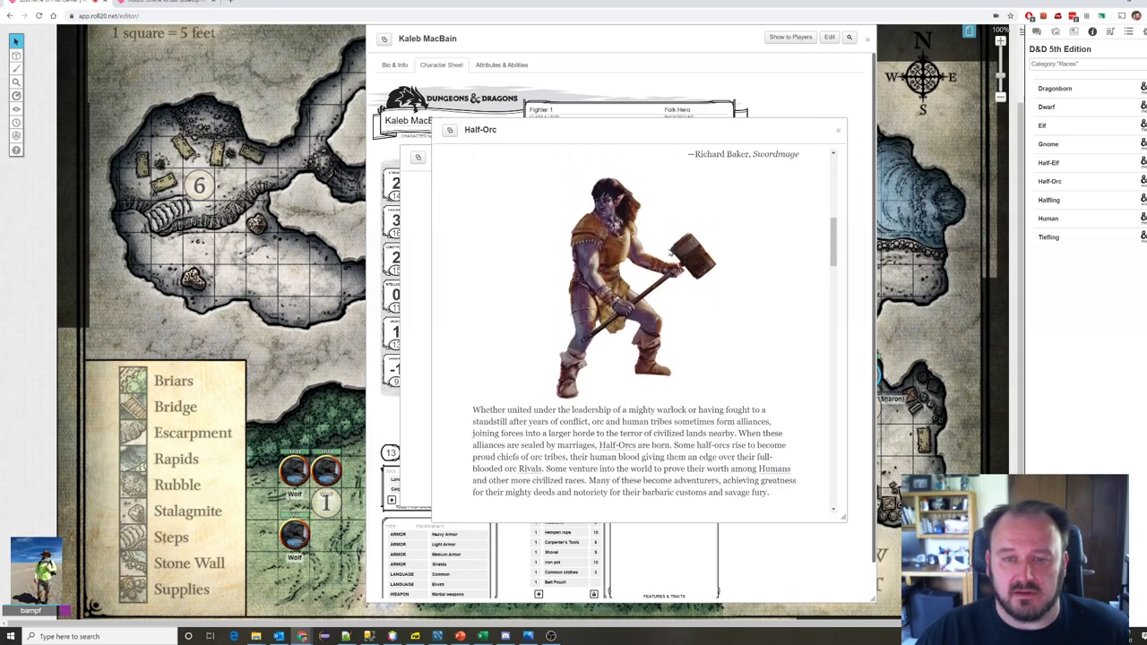
scroll(668, 254, "up", 1)
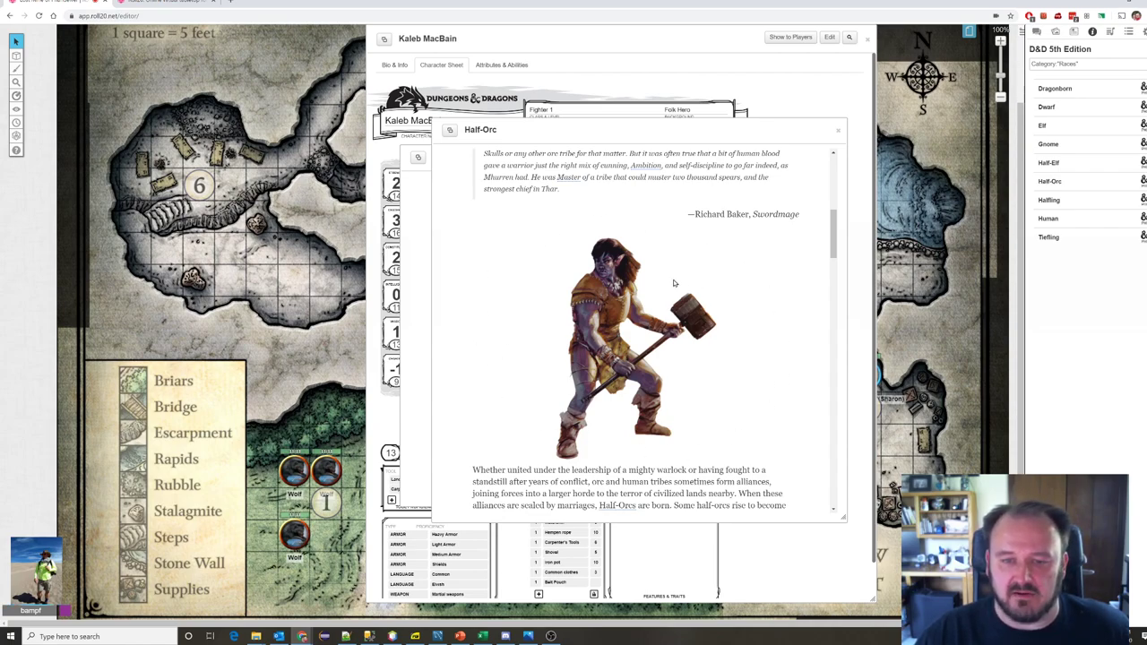
scroll(649, 271, "up", 10)
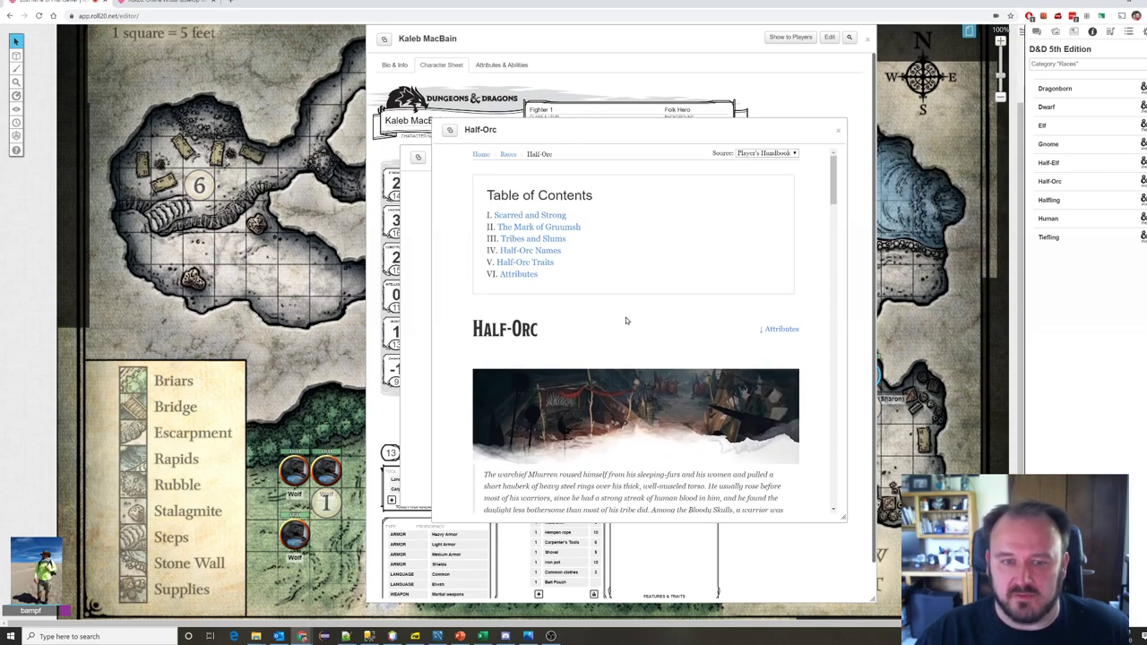
scroll(627, 321, "down", 8)
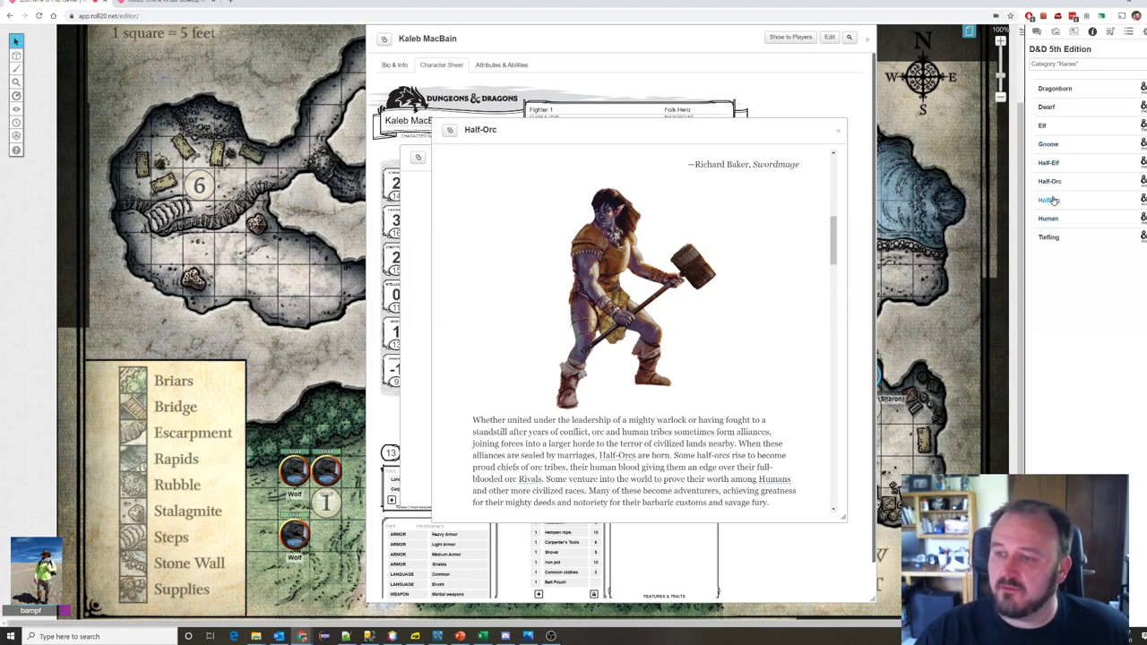
Step: Open the Halfling race entry and read down to its Halfling Traits
left_click(1050, 200)
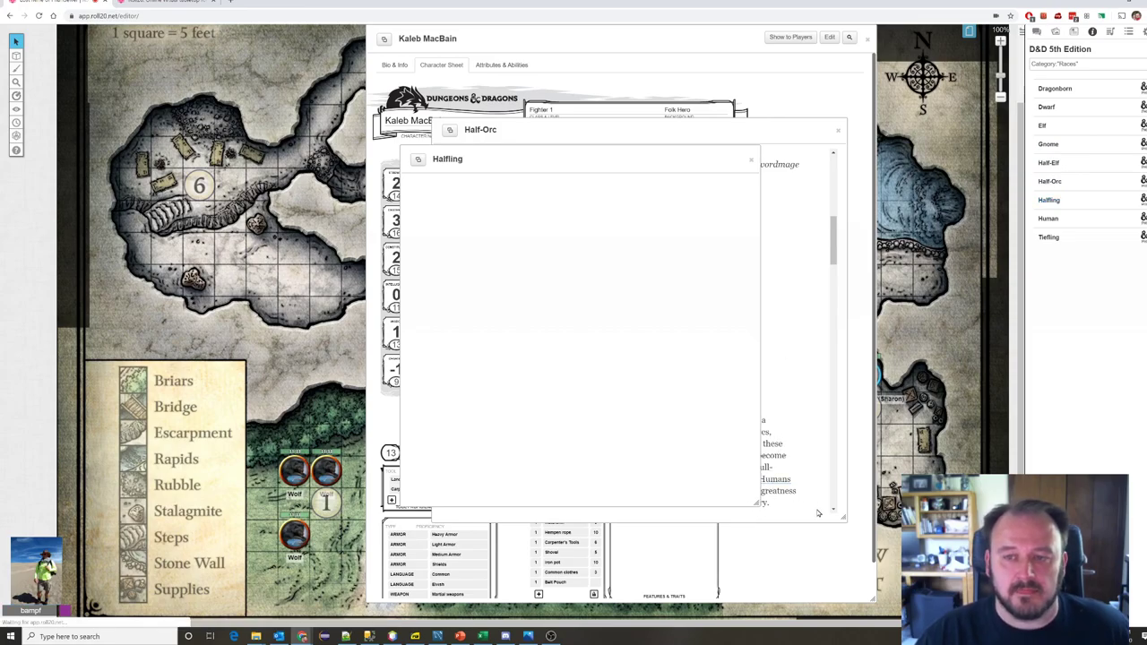
scroll(651, 318, "down", 3)
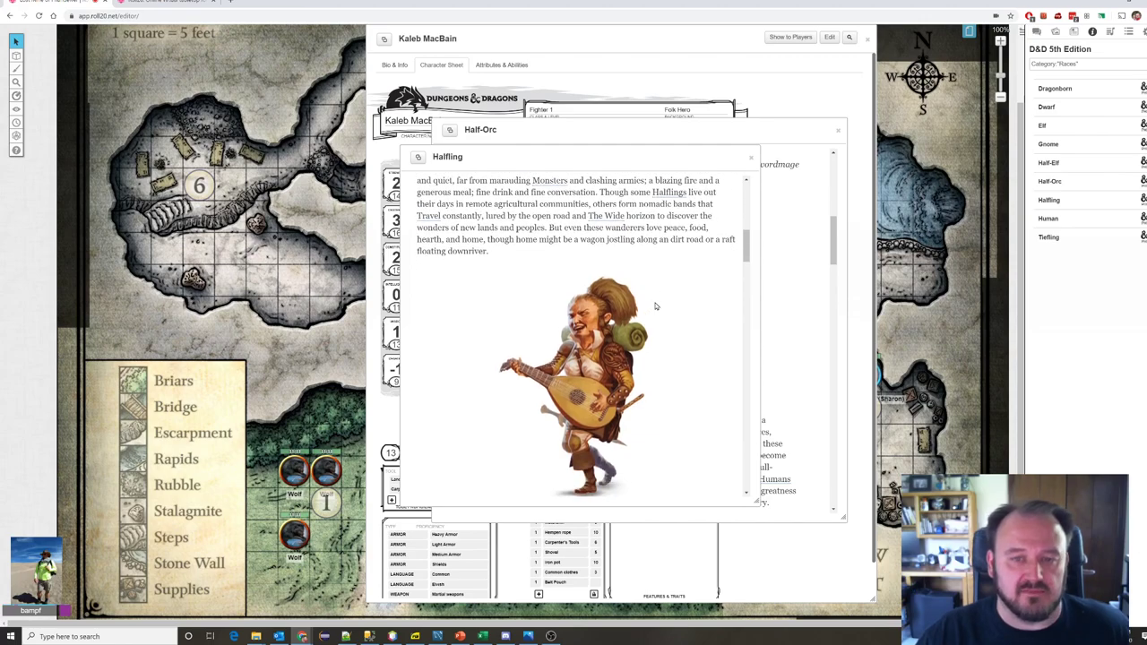
scroll(680, 283, "up", 1)
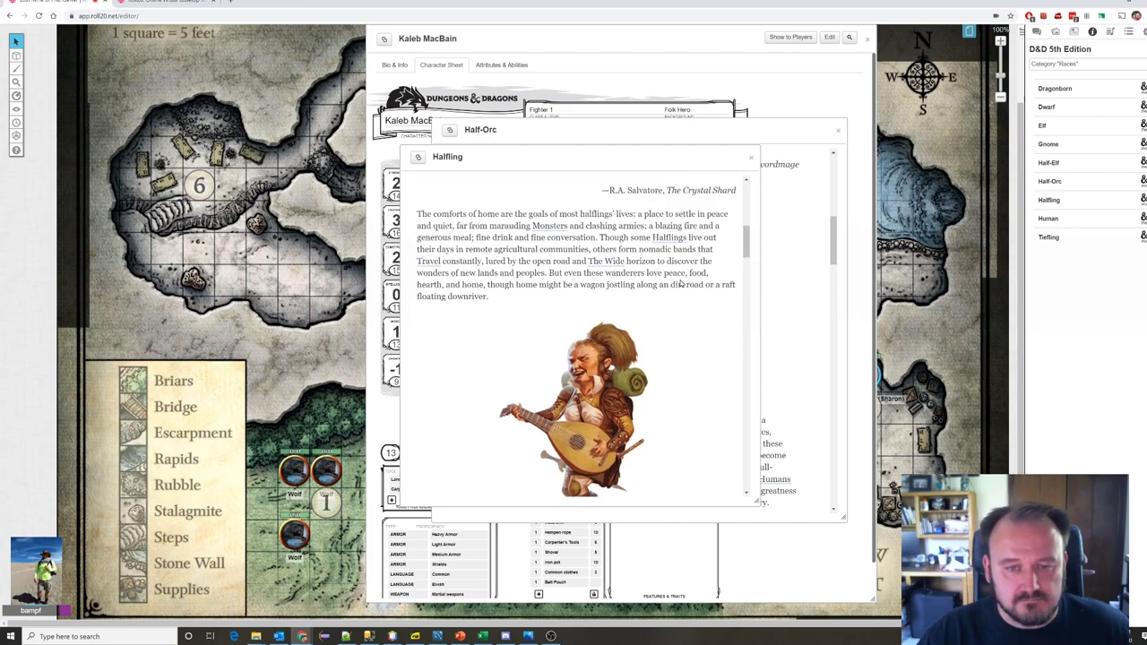
scroll(681, 308, "down", 8)
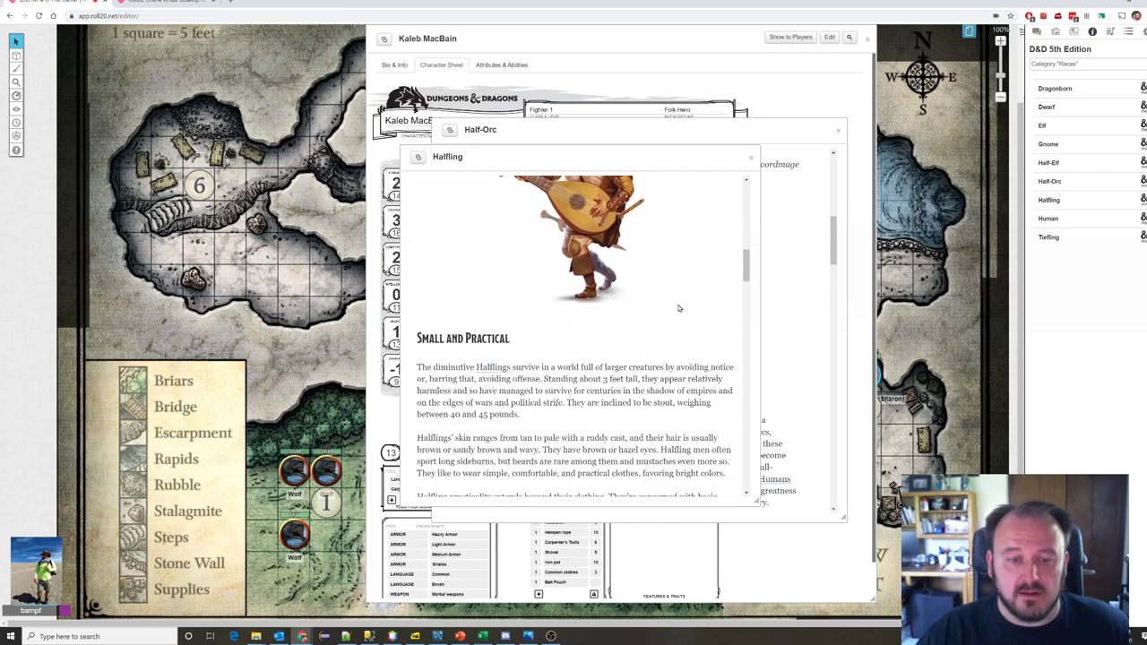
scroll(678, 314, "up", 4)
scroll(678, 314, "up", 7)
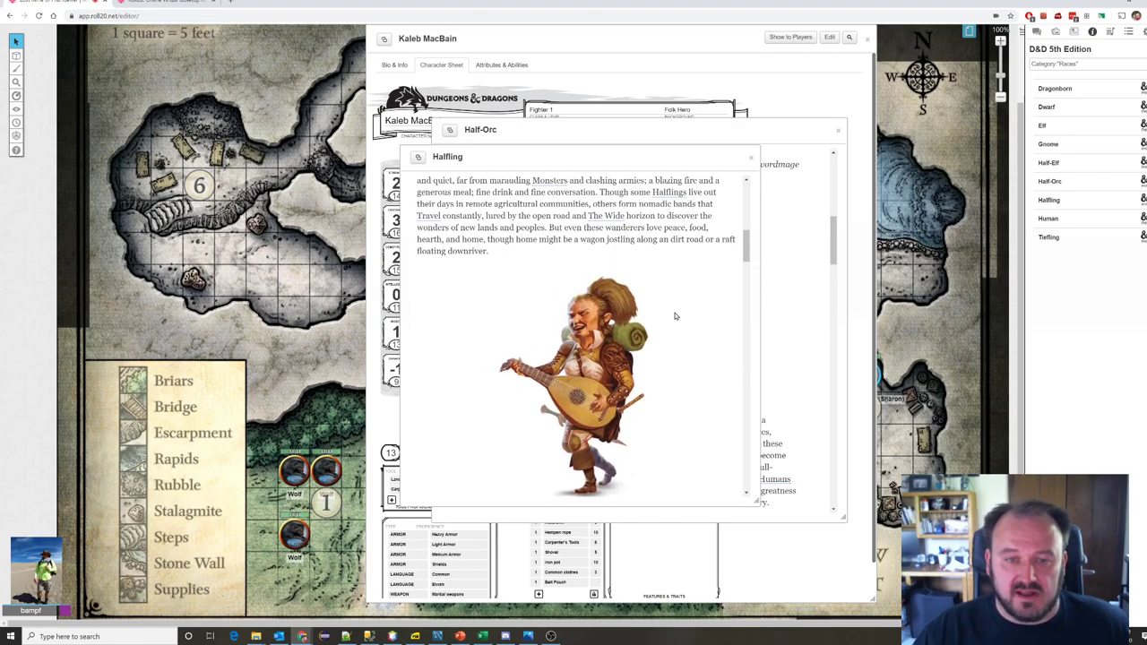
scroll(676, 316, "down", 3)
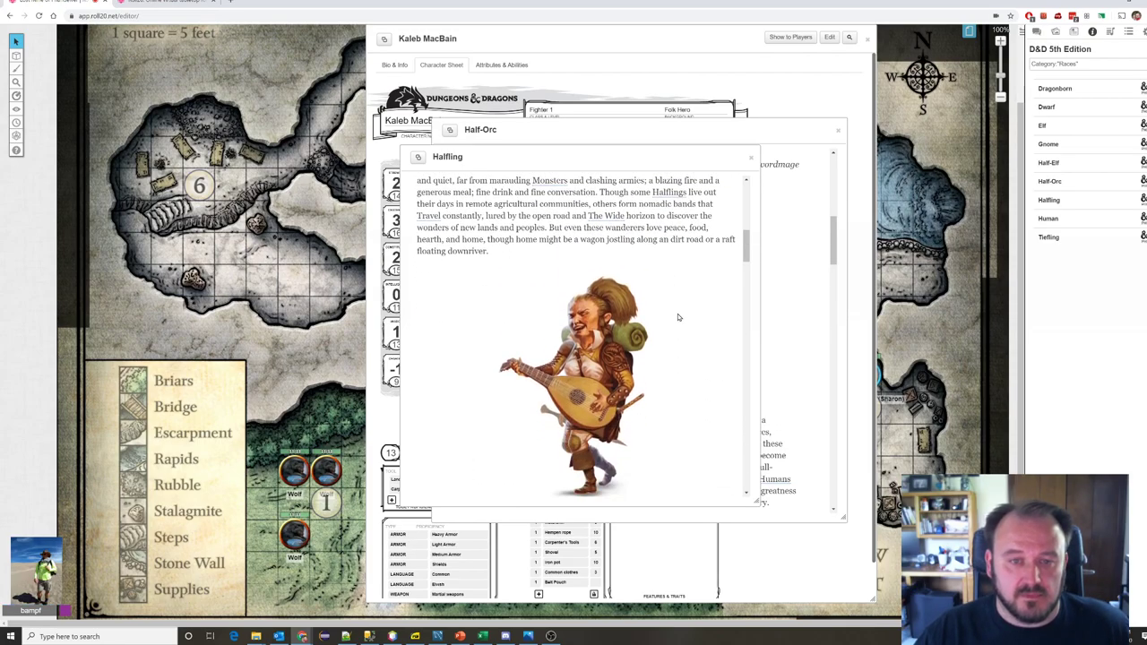
scroll(677, 317, "down", 3)
scroll(673, 300, "down", 3)
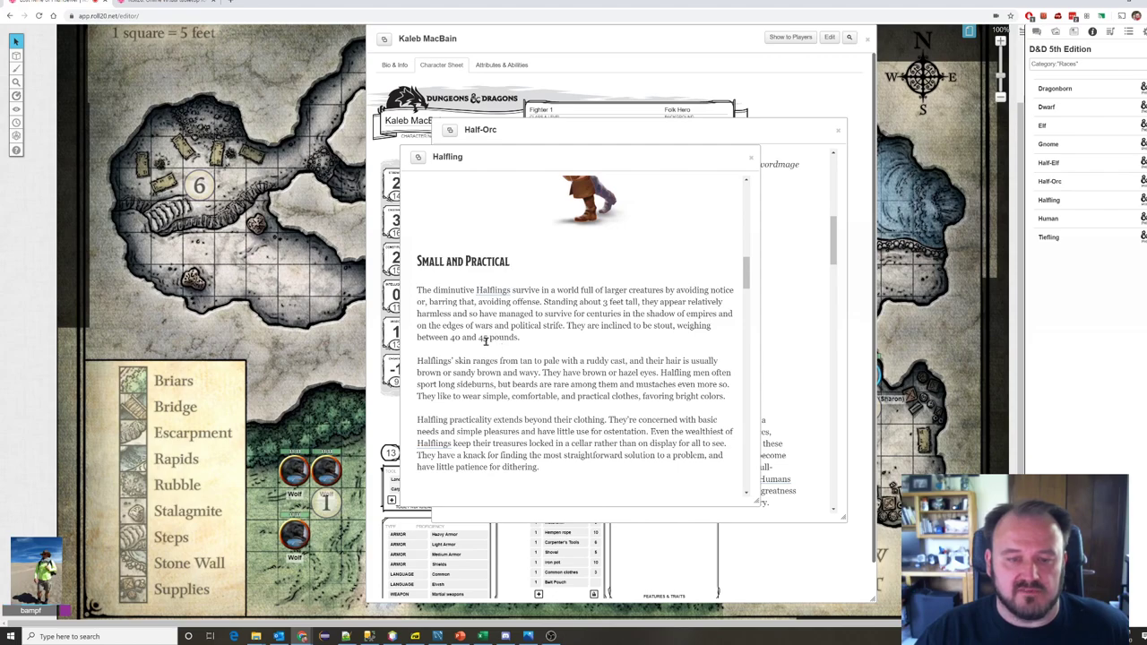
scroll(587, 315, "down", 1)
scroll(588, 314, "up", 6)
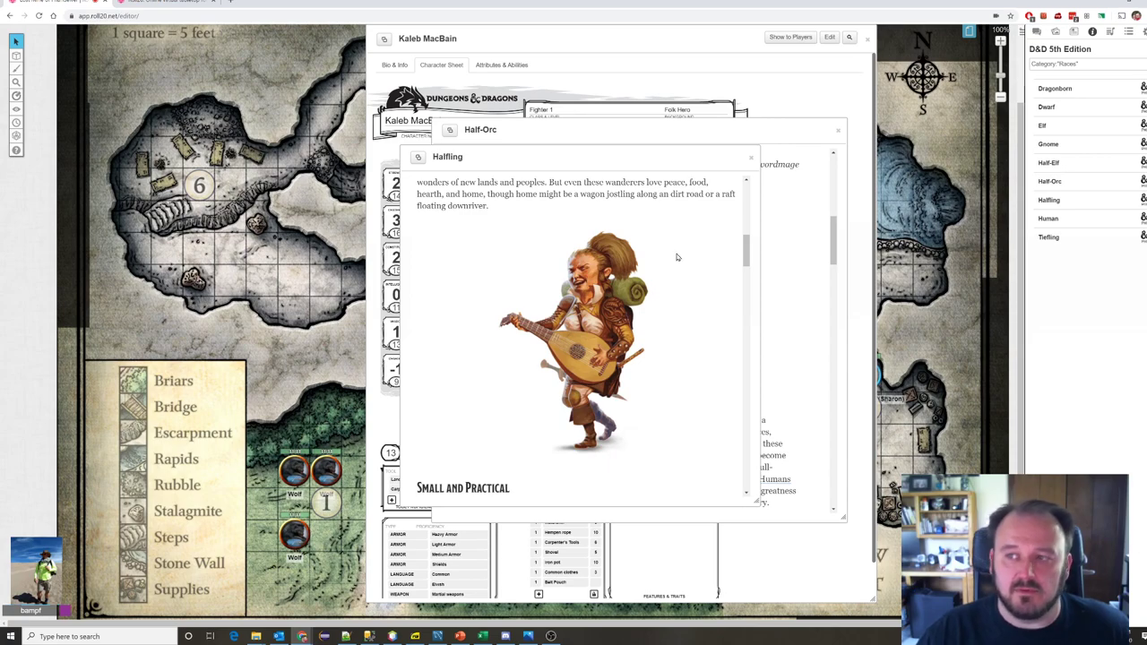
scroll(647, 277, "down", 10)
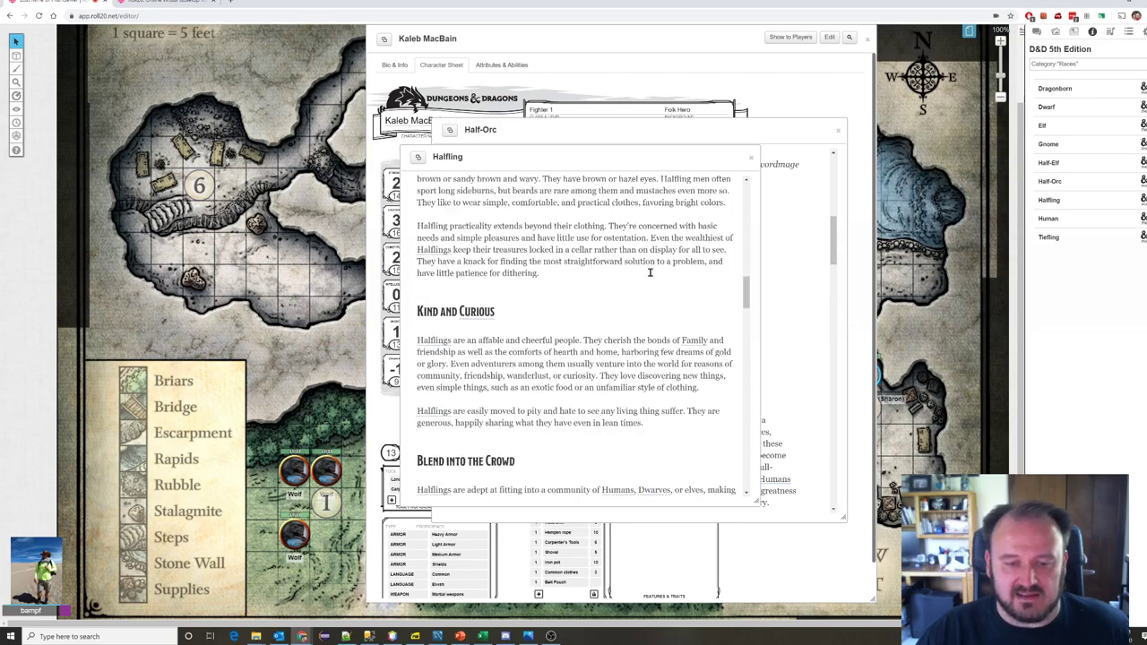
scroll(632, 266, "down", 10)
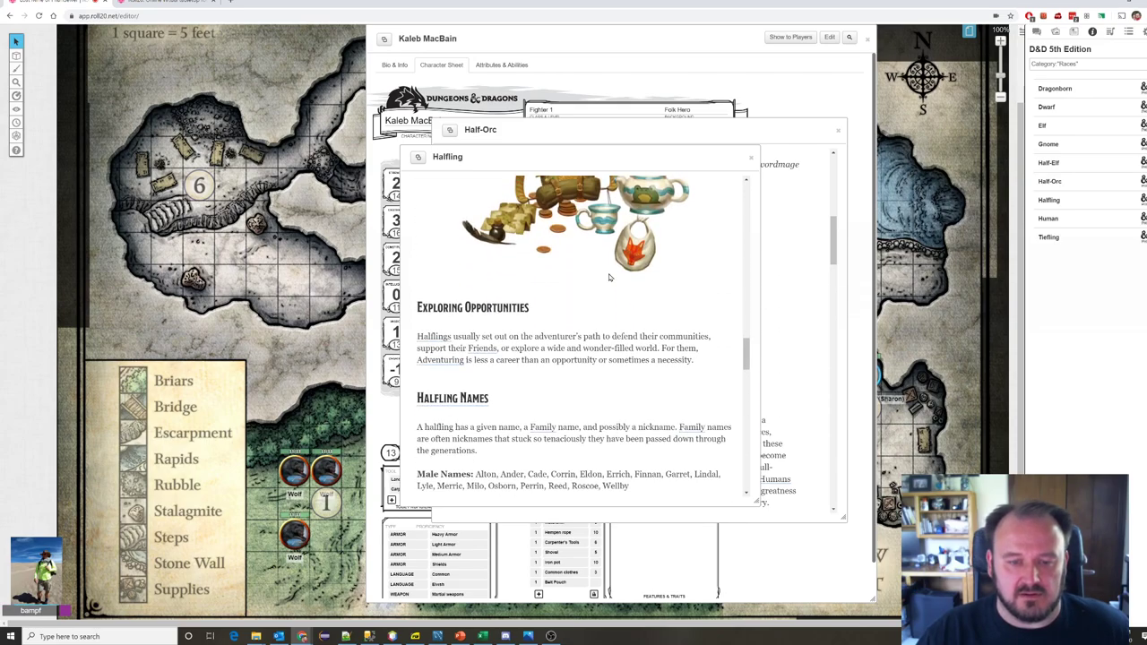
scroll(607, 274, "down", 10)
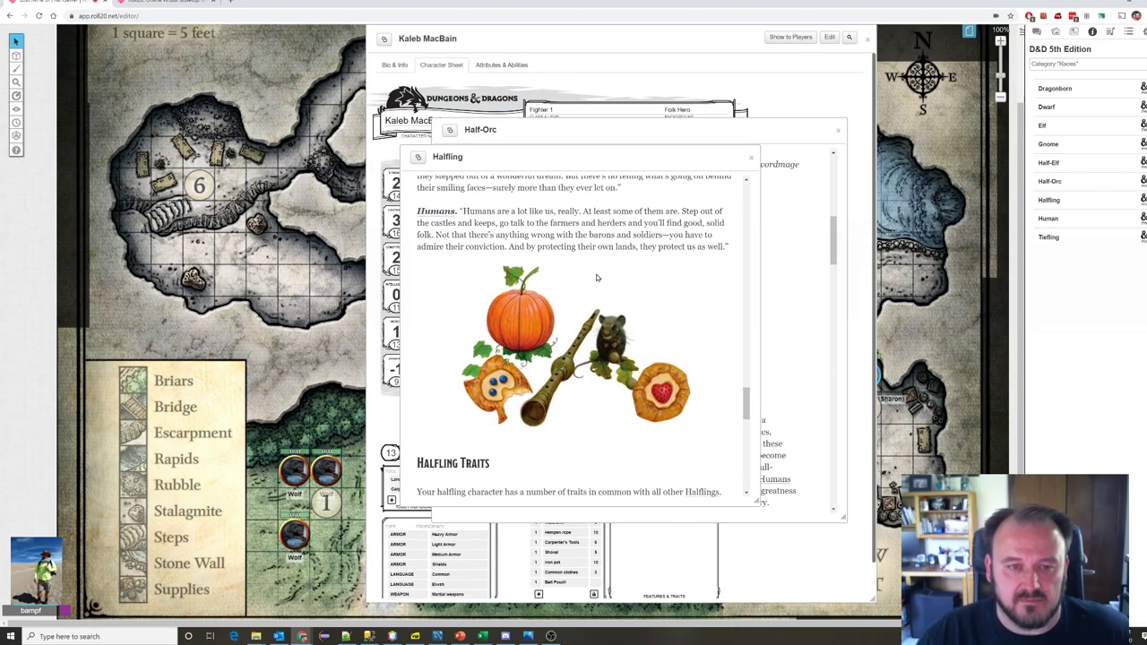
scroll(593, 276, "down", 5)
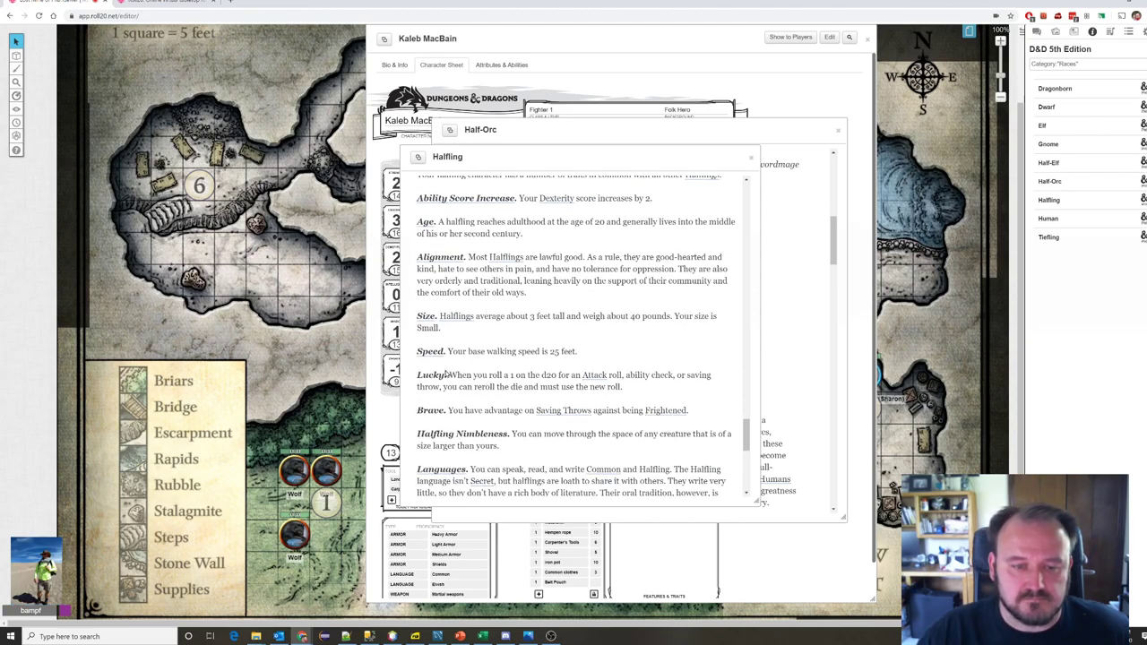
Step: Highlight the Lucky trait heading, scroll back up, and shorten the window to reveal Half-Orc
left_click_drag(446, 374, 414, 379)
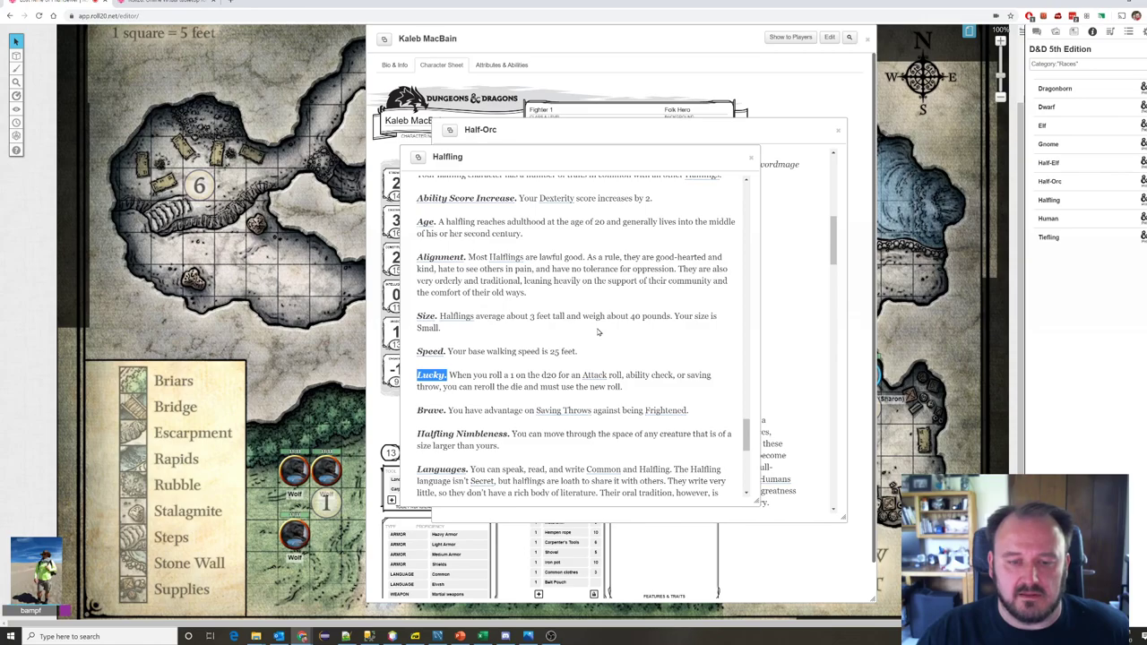
left_click(638, 328)
scroll(621, 284, "up", 10)
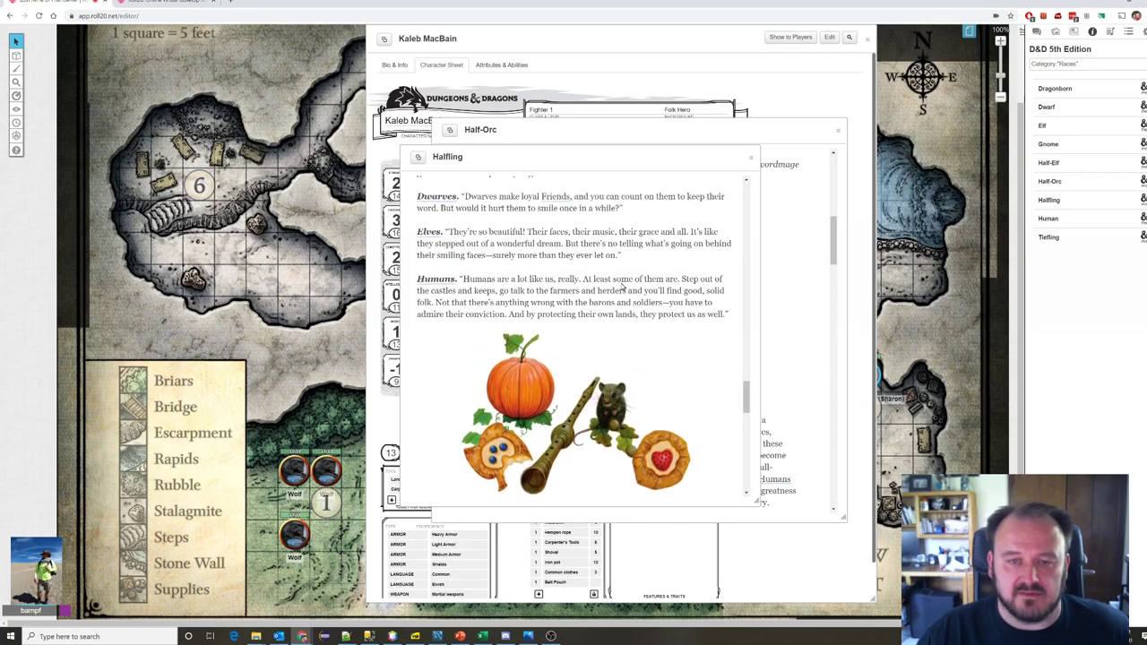
scroll(622, 285, "up", 10)
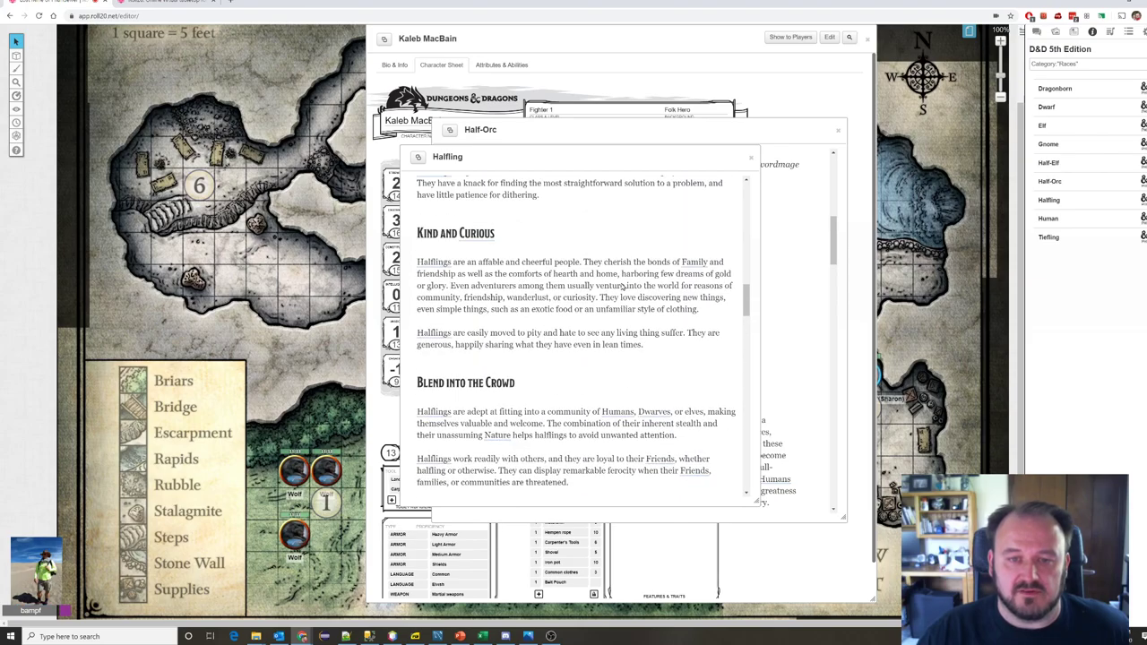
scroll(623, 285, "up", 5)
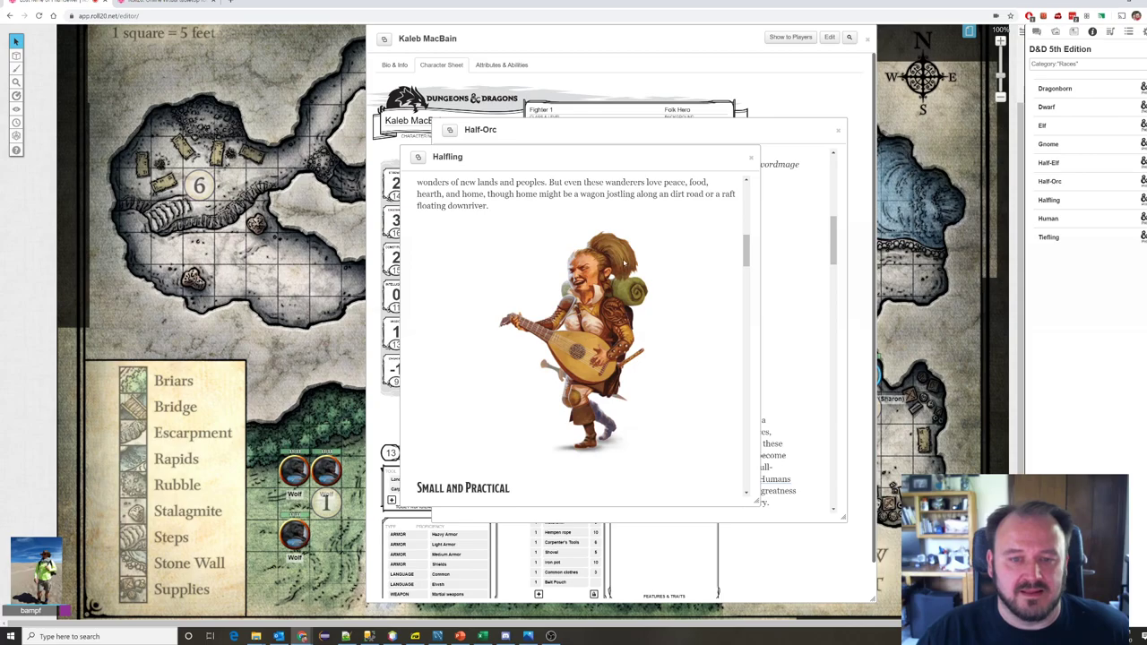
scroll(683, 321, "up", 3)
scroll(722, 302, "down", 2)
left_click_drag(858, 260, 860, 284)
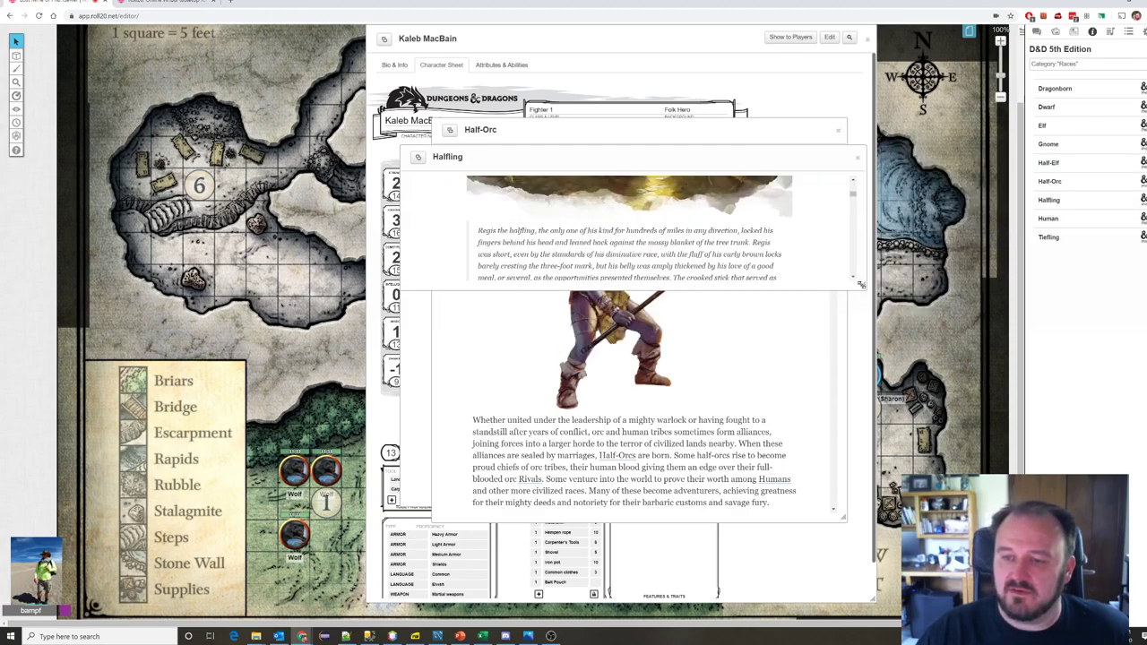
Step: Open the Human race entry, then the Tiefling race entry
left_click(1054, 222)
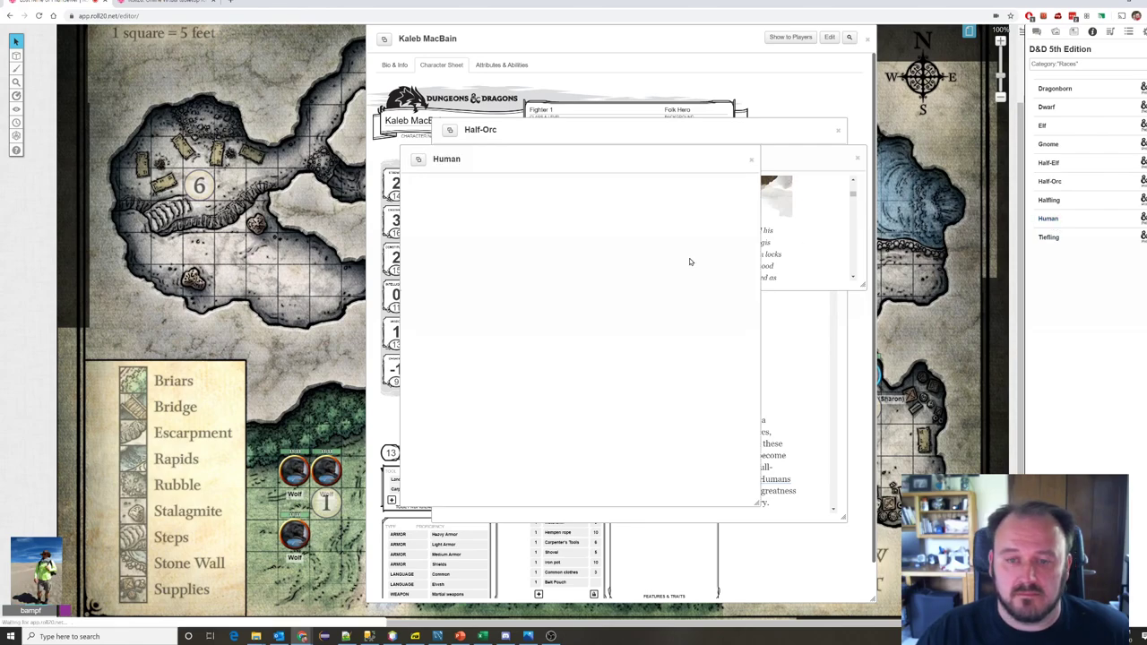
scroll(643, 287, "down", 5)
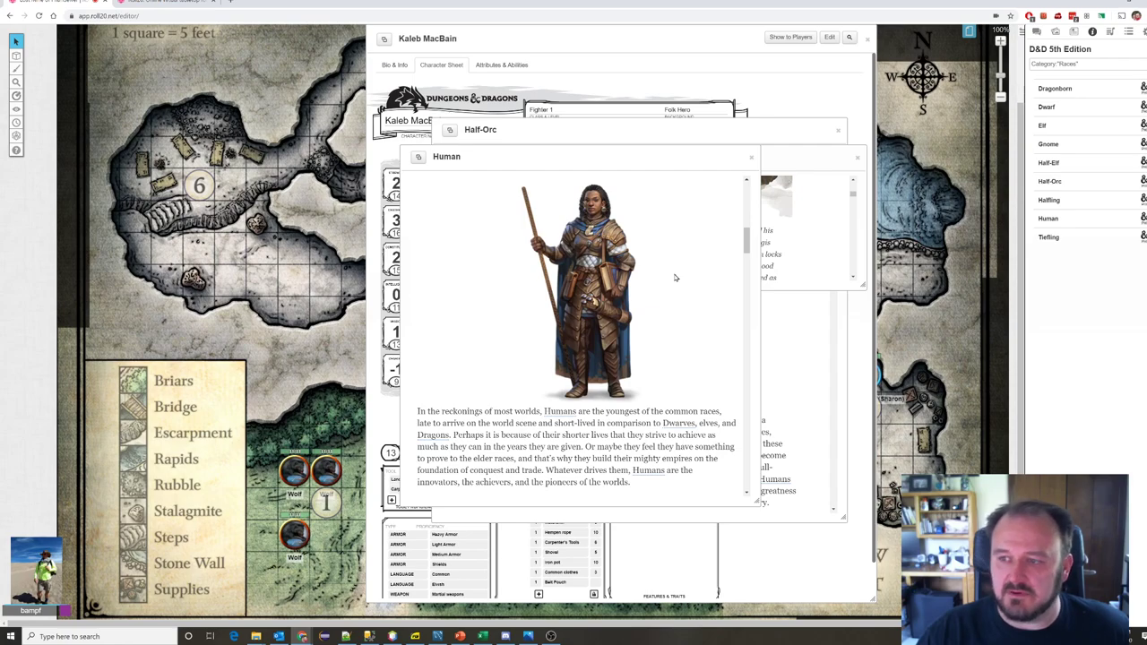
left_click(1050, 237)
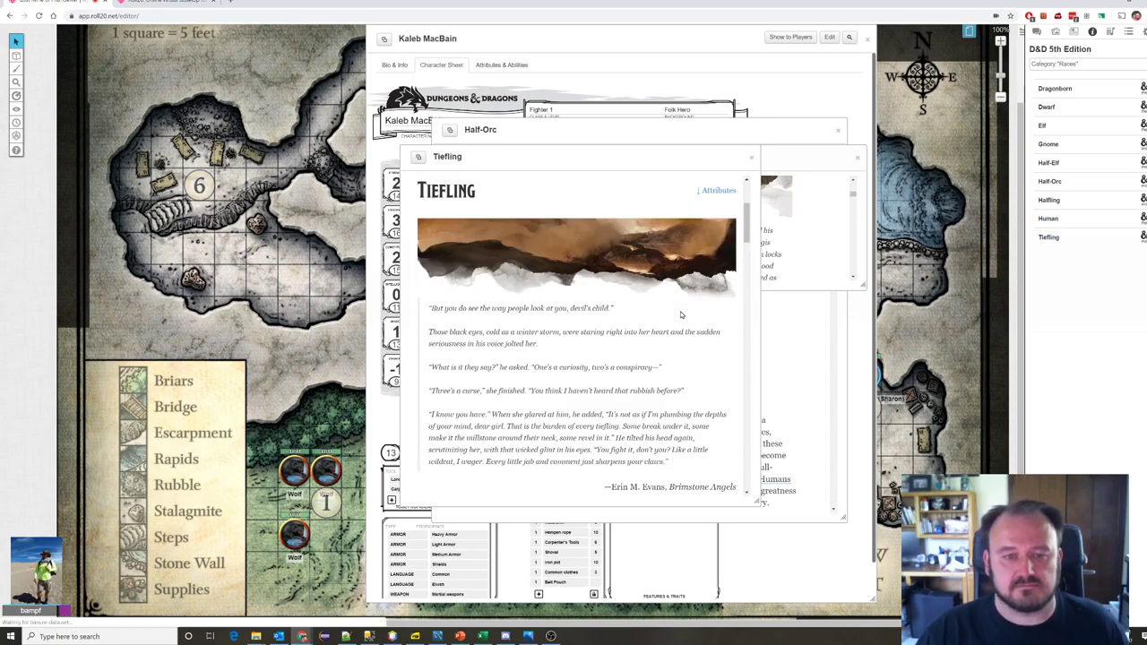
scroll(680, 316, "down", 3)
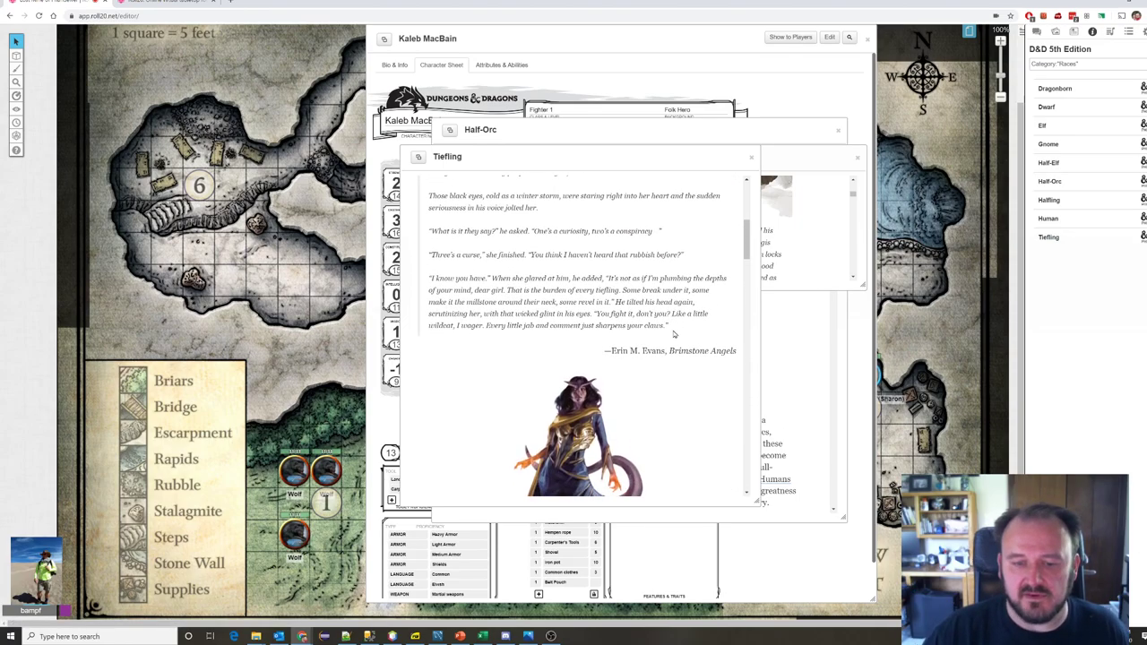
scroll(674, 334, "down", 3)
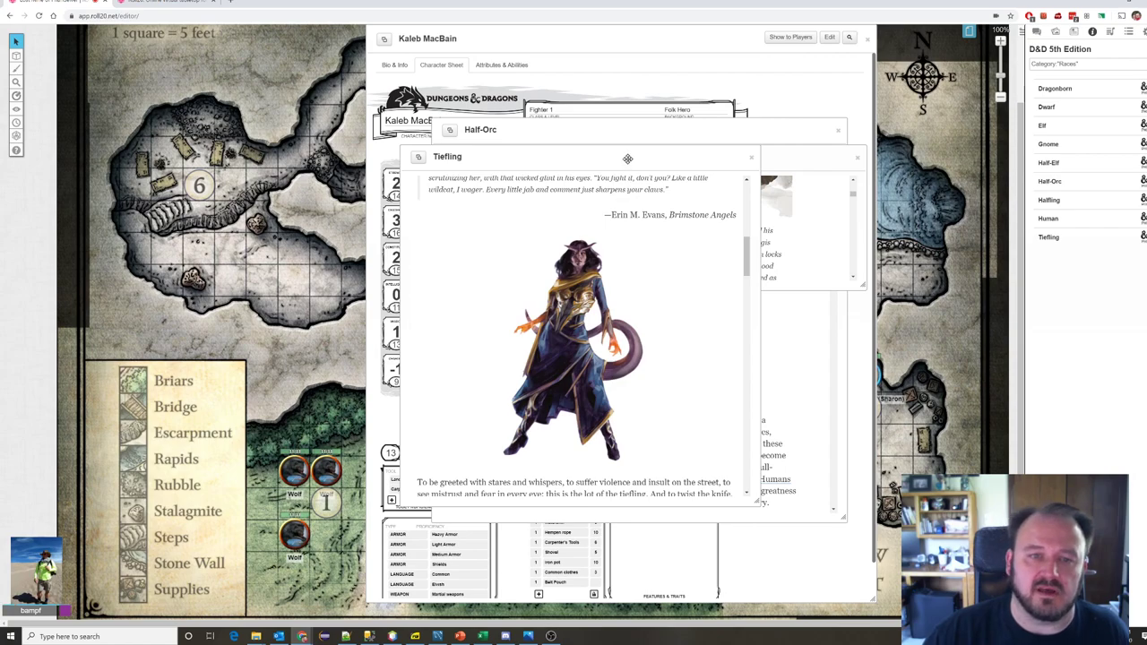
Step: Move the Tiefling window up-left, enlarge it, and read its lore and traits
left_click_drag(628, 159, 604, 109)
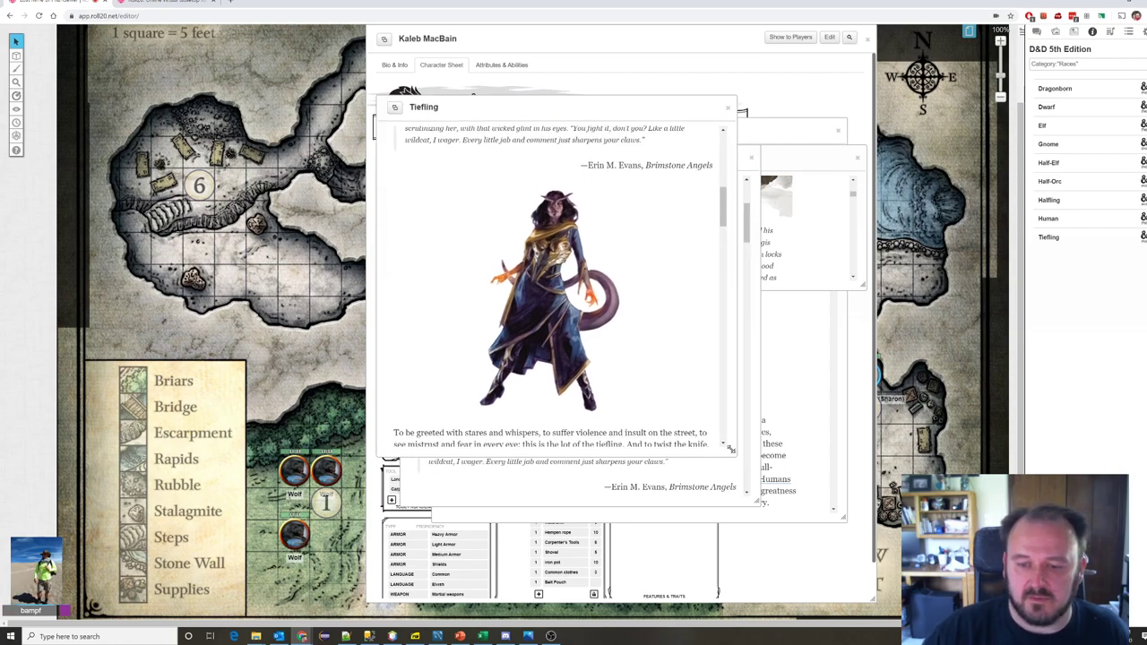
left_click_drag(735, 456, 812, 518)
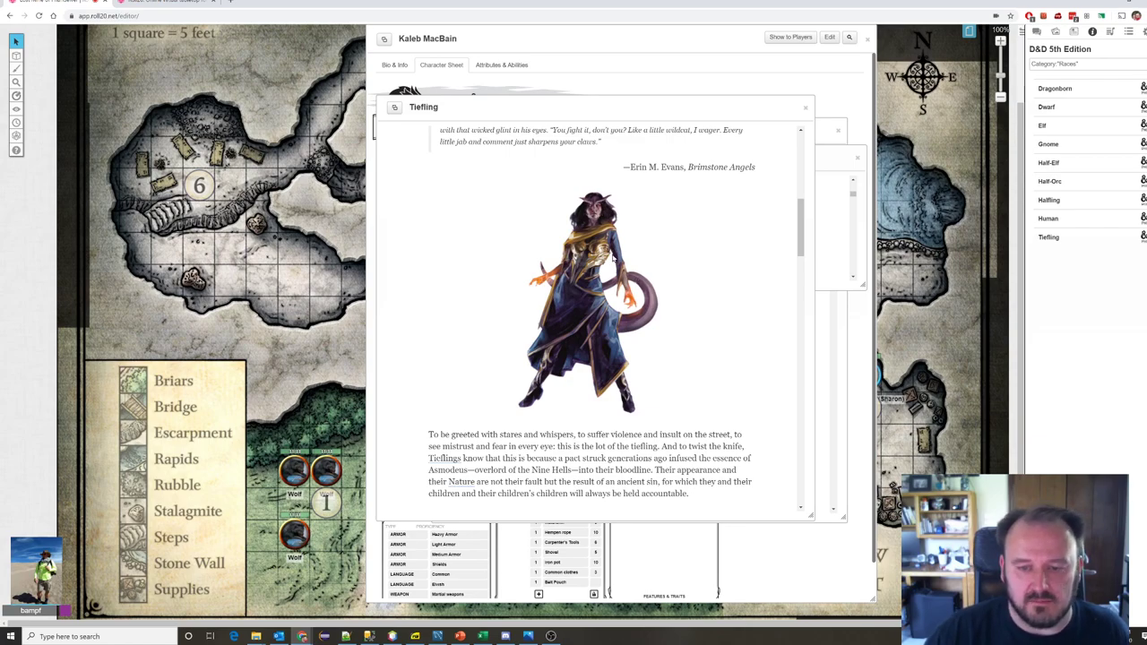
scroll(611, 258, "down", 5)
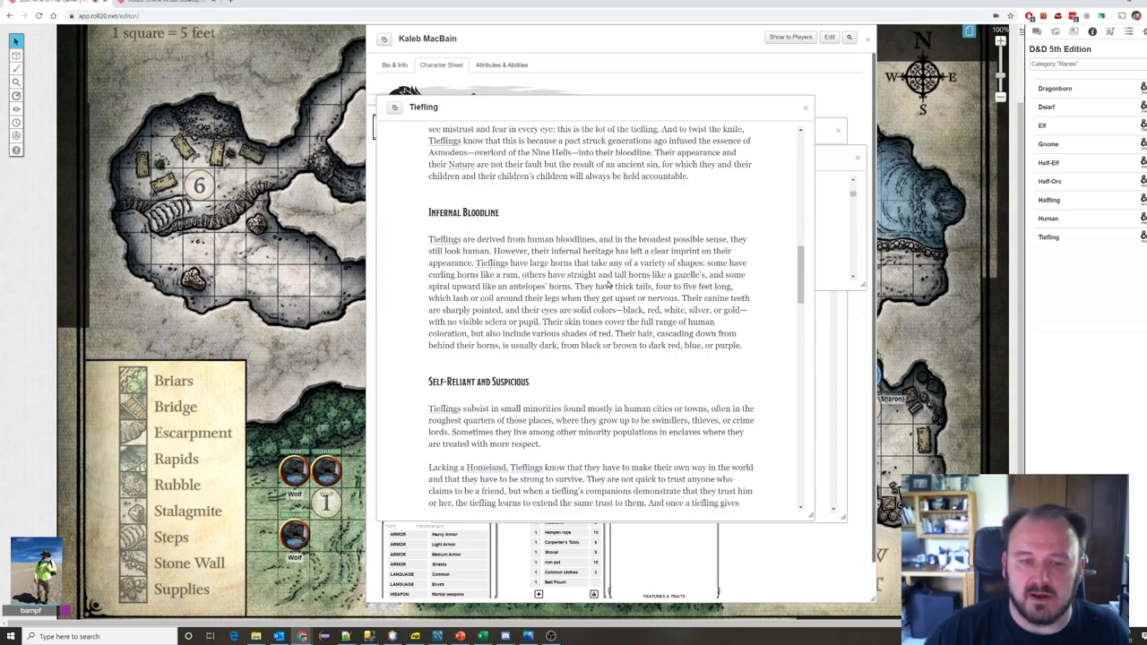
scroll(564, 251, "down", 3)
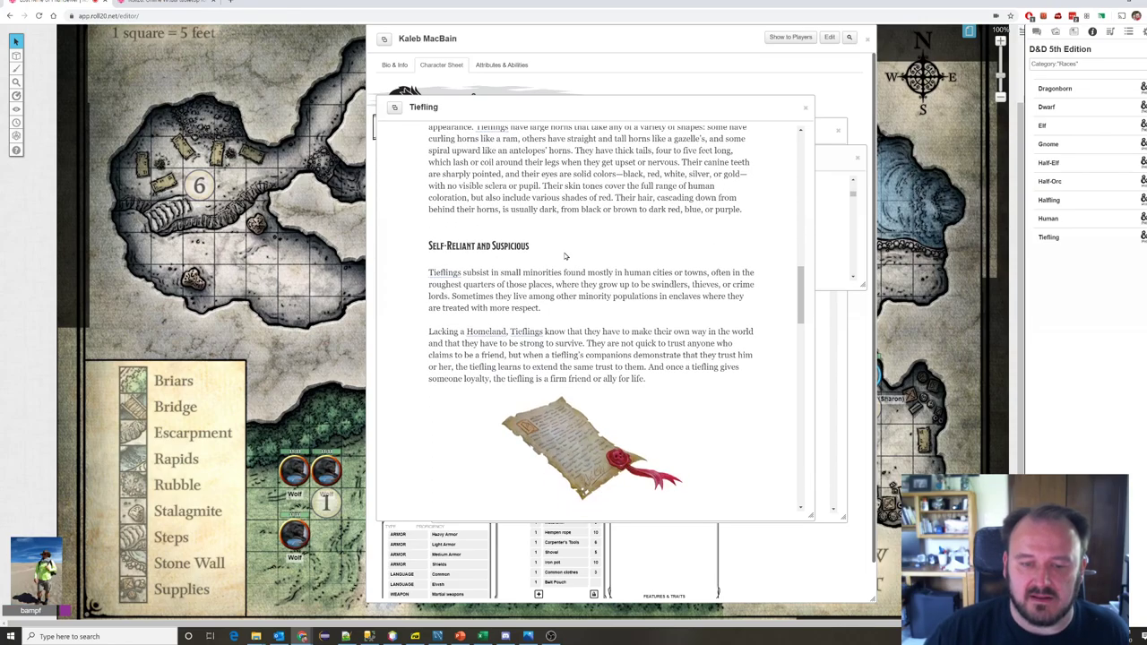
scroll(564, 256, "down", 10)
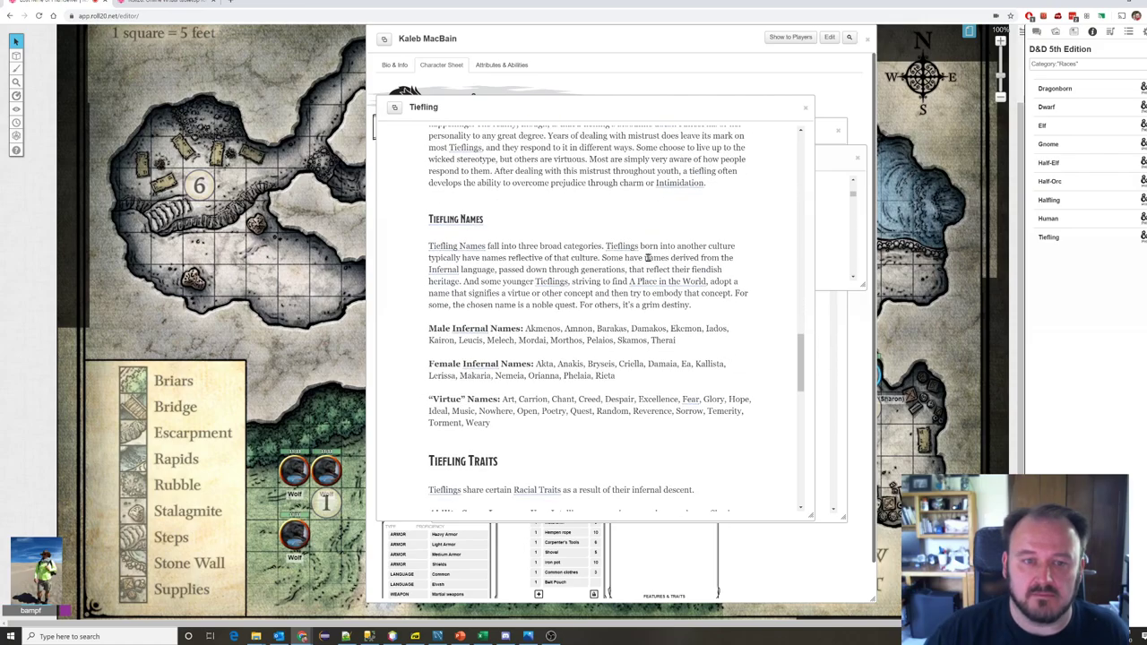
scroll(565, 263, "down", 6)
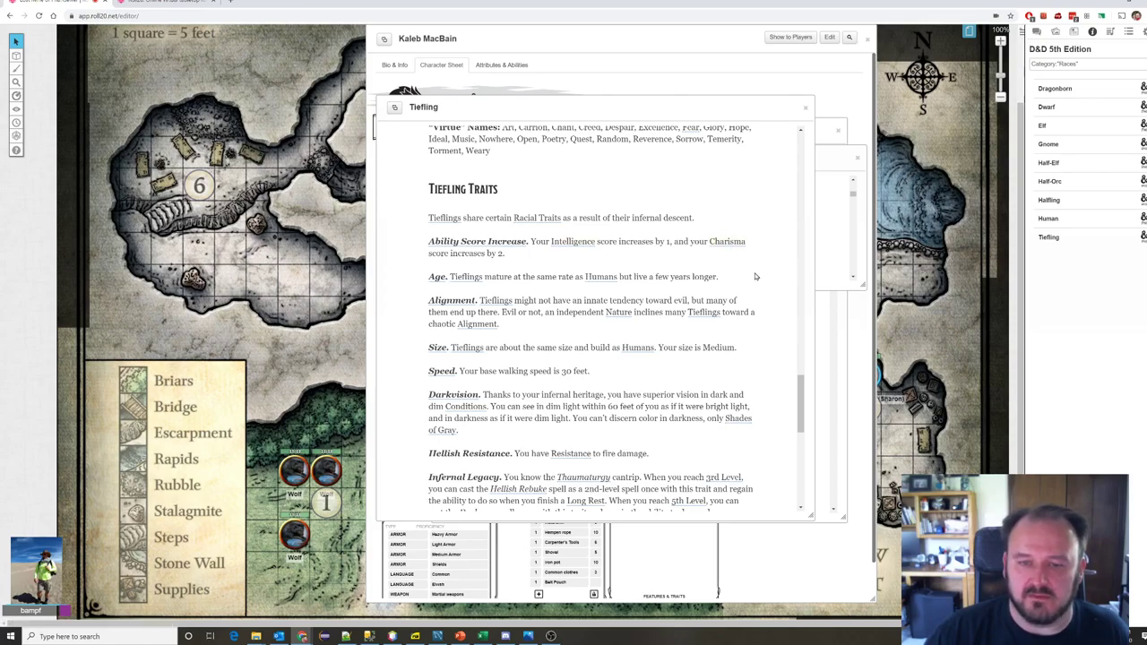
scroll(755, 276, "up", 10)
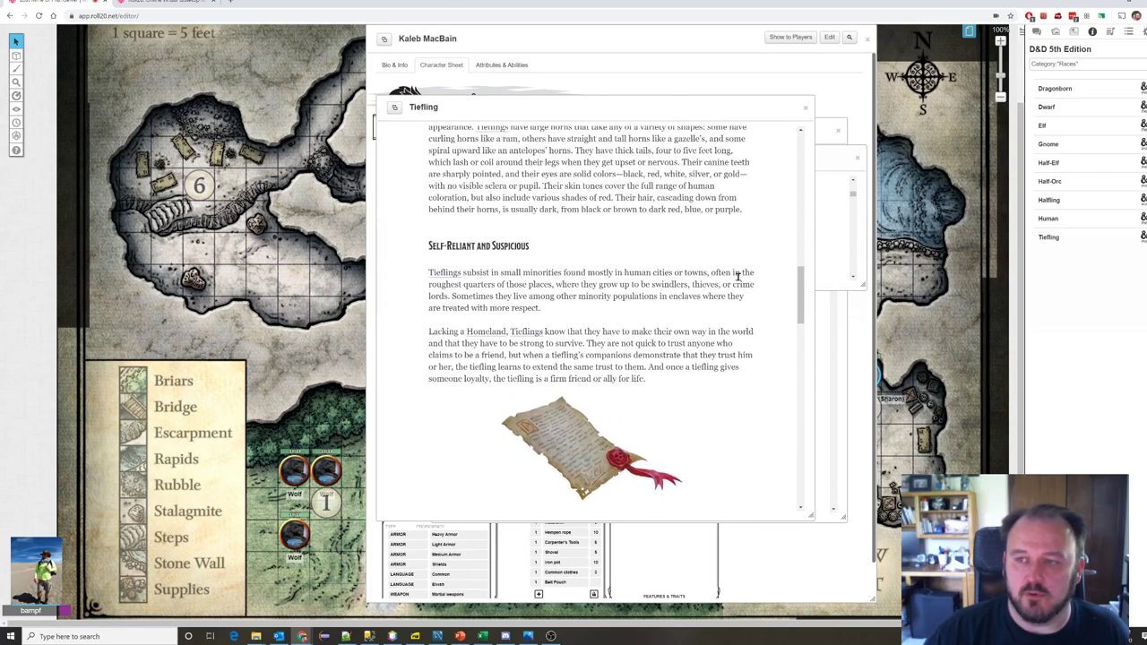
scroll(737, 278, "up", 10)
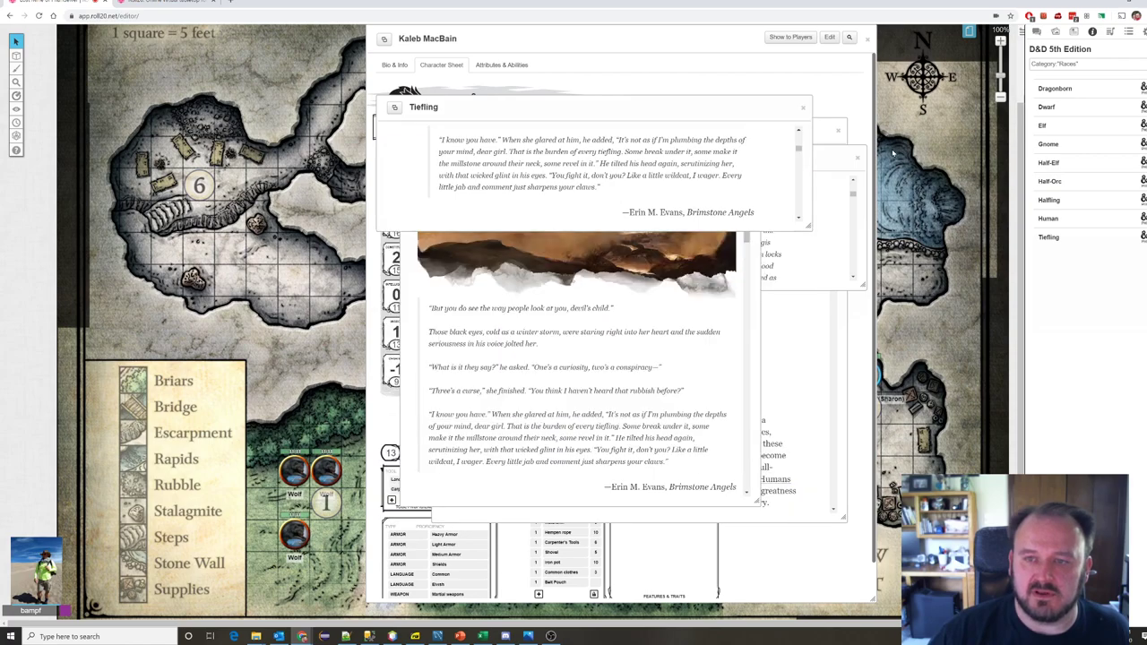
Step: Resize the Tiefling window narrower and taller to show the quote and portrait
left_click_drag(805, 159, 745, 426)
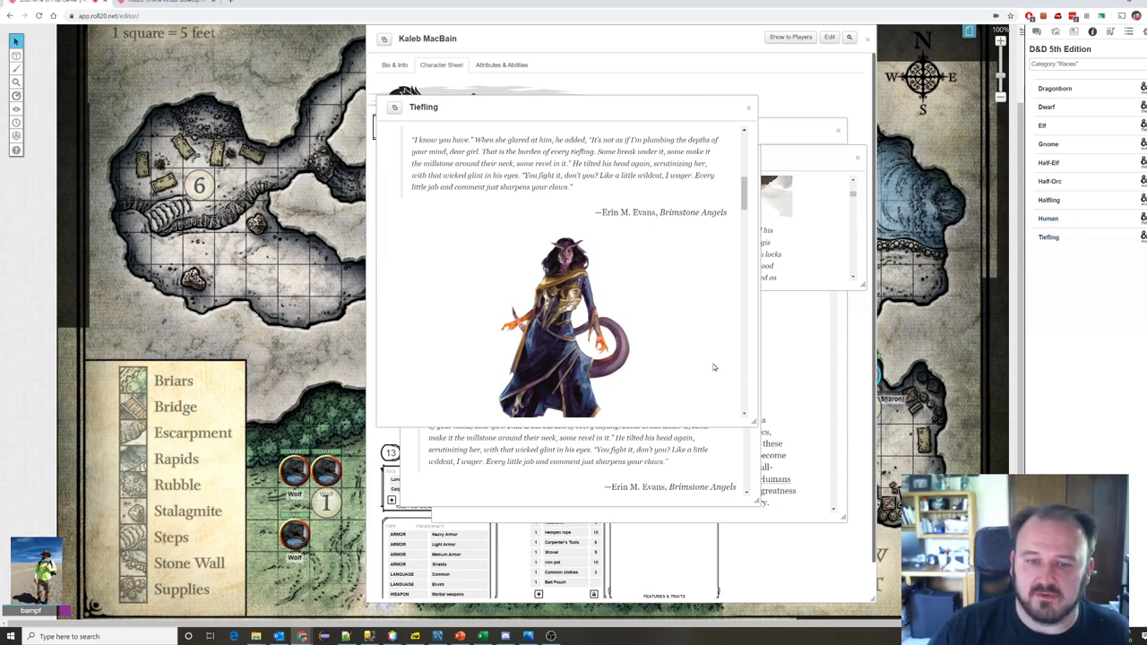
Step: Close every race window: both Tieflings, Halfling, Human, Half-Orc and the Half-Elf entries
left_click(749, 109)
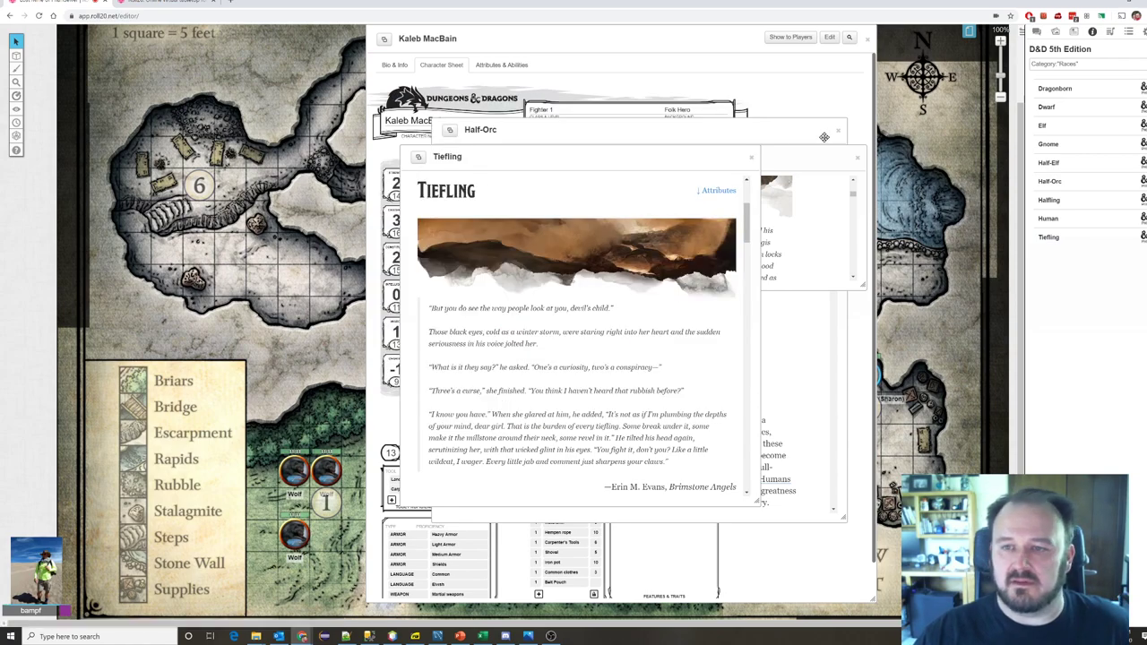
left_click(753, 159)
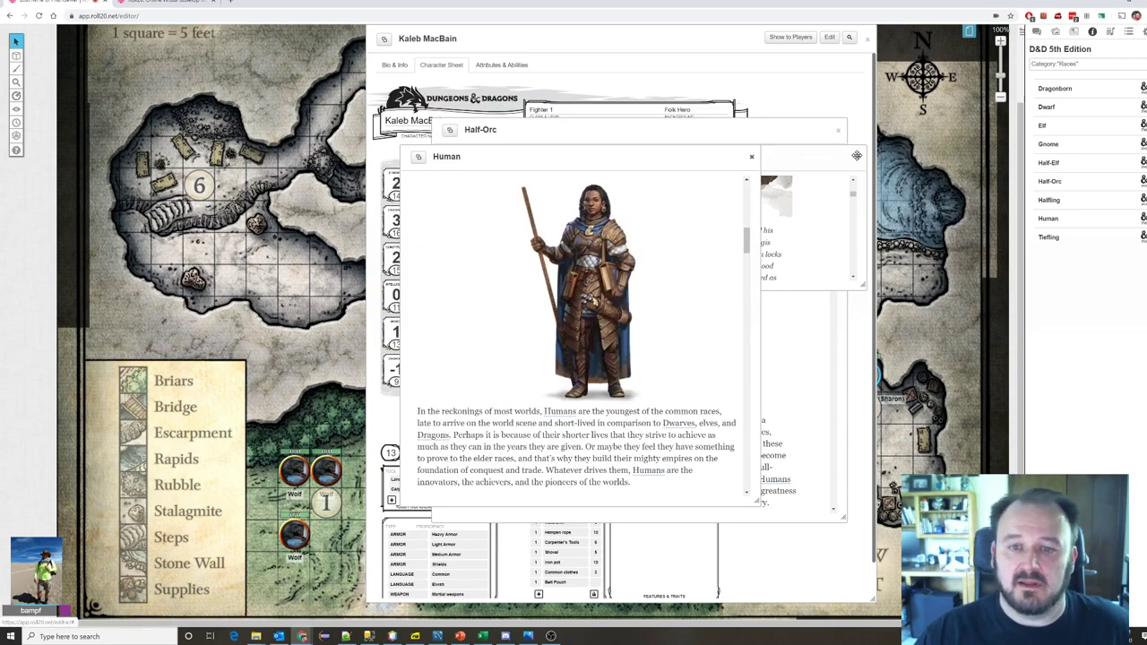
left_click(858, 158)
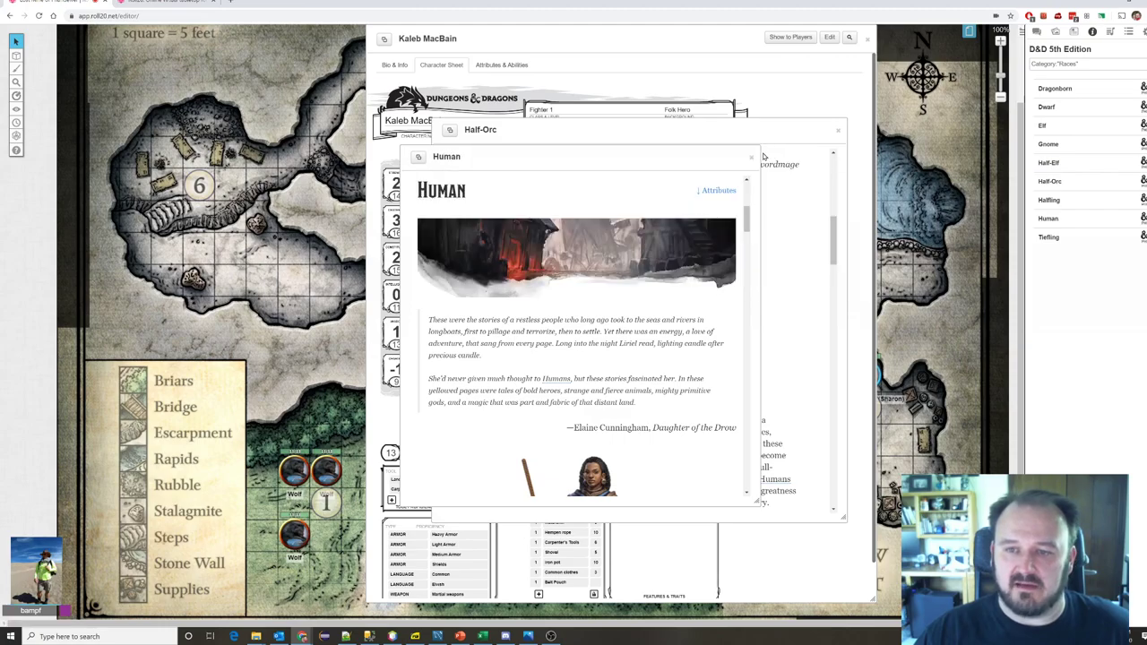
left_click(751, 157)
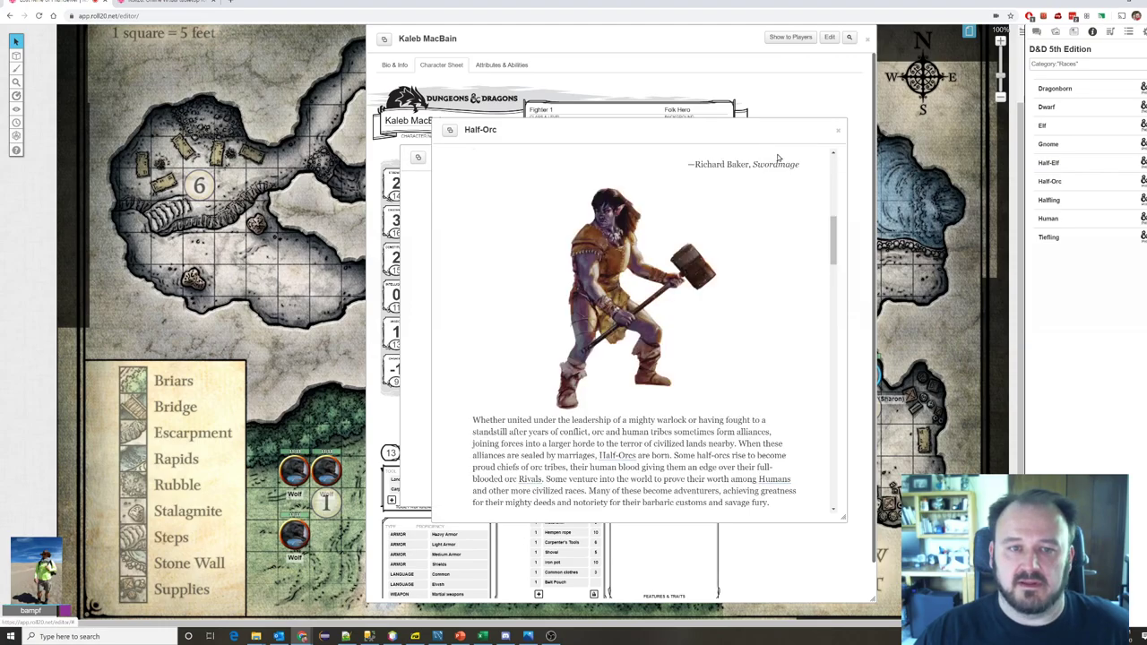
left_click(834, 132)
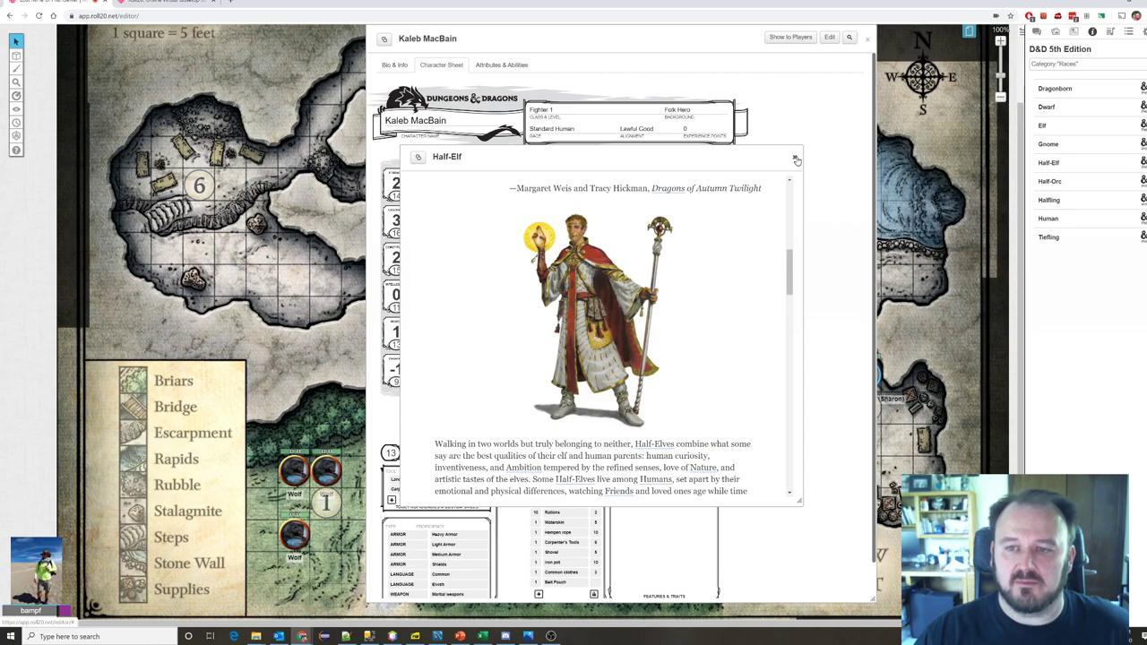
left_click(796, 159)
left_click(750, 158)
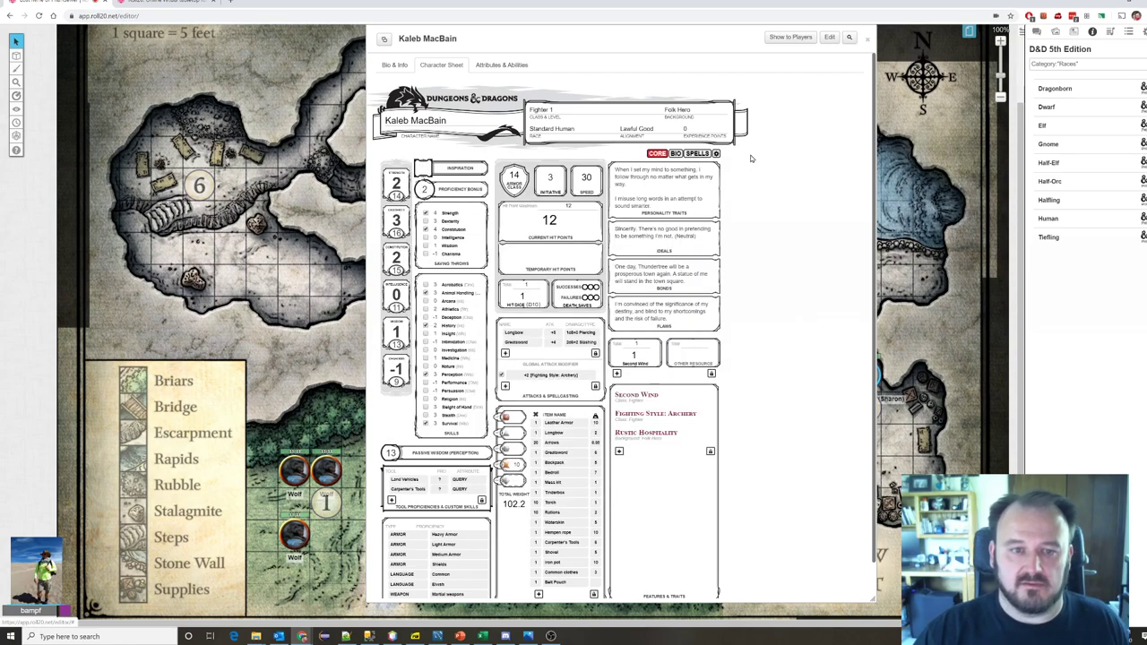
Step: Switch away from the art collage image viewer back to the Roll20 tab with Alt+Tab
key("alt+Tab")
key("alt+Tab")
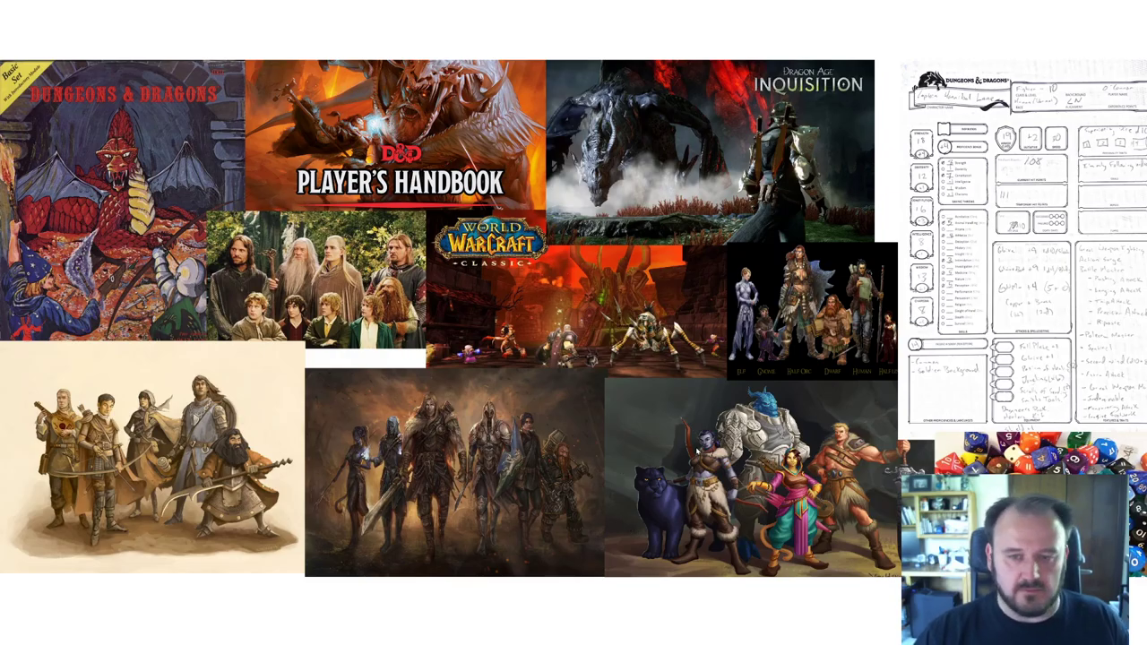
key("alt+Tab")
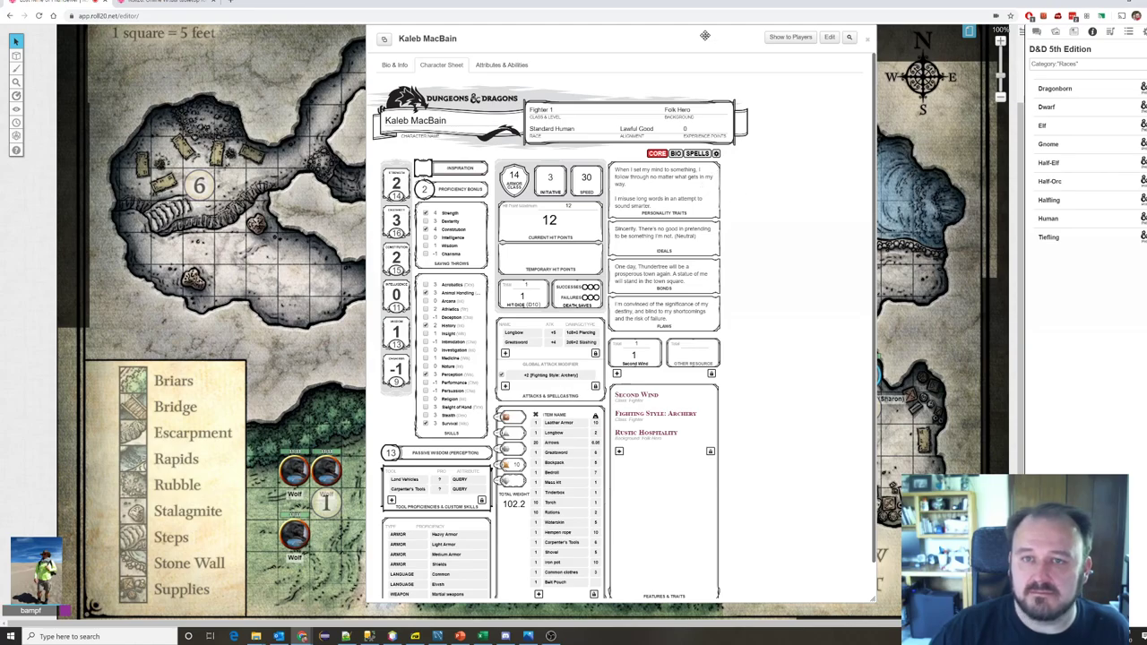
Step: Move the character sheet to the left edge and advance a party token two squares toward room 7
left_click_drag(692, 42, 326, 66)
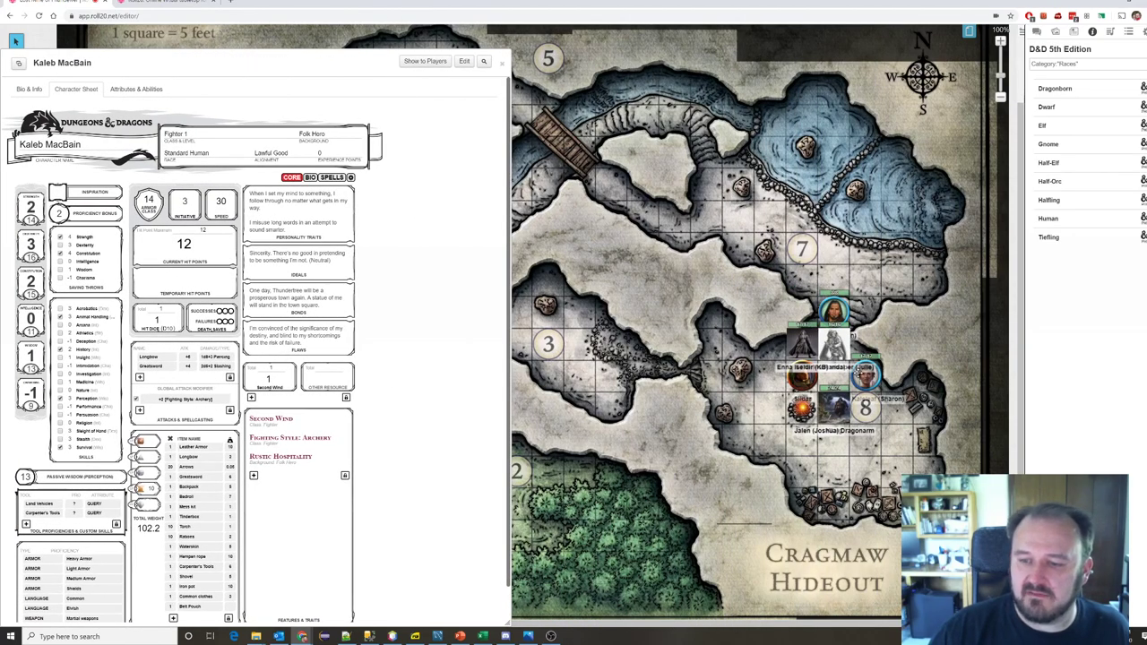
left_click(834, 345)
left_click_drag(833, 336, 831, 273)
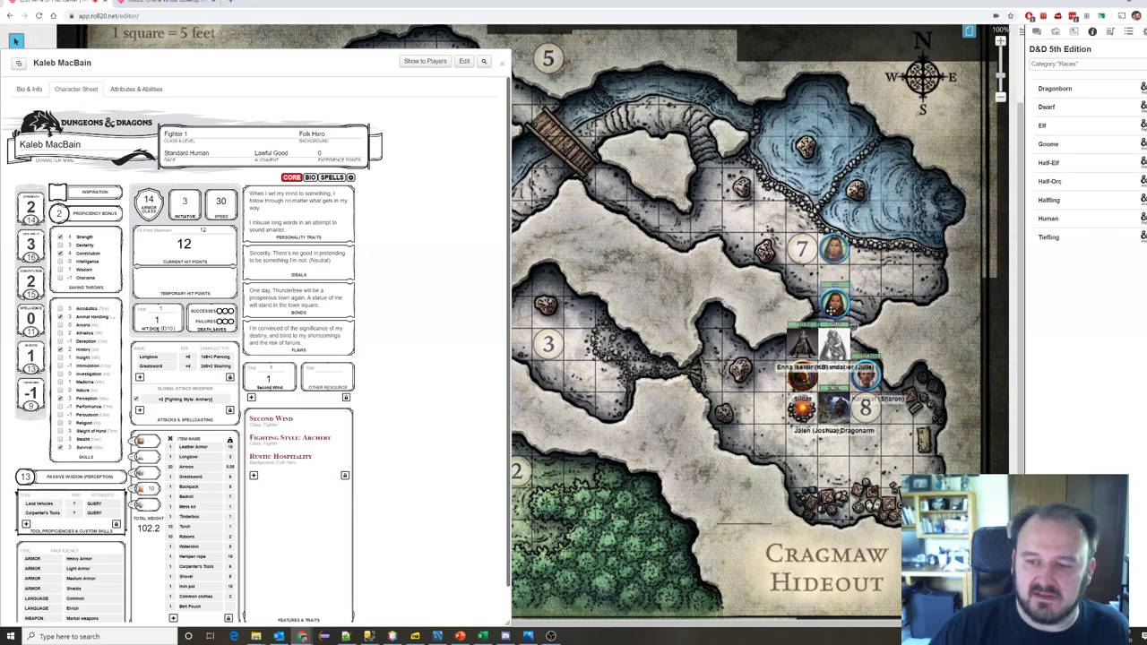
Step: Reposition the character sheet and switch the sidebar to the chat log showing Shocking Grasp rolls
left_click_drag(288, 66, 589, 17)
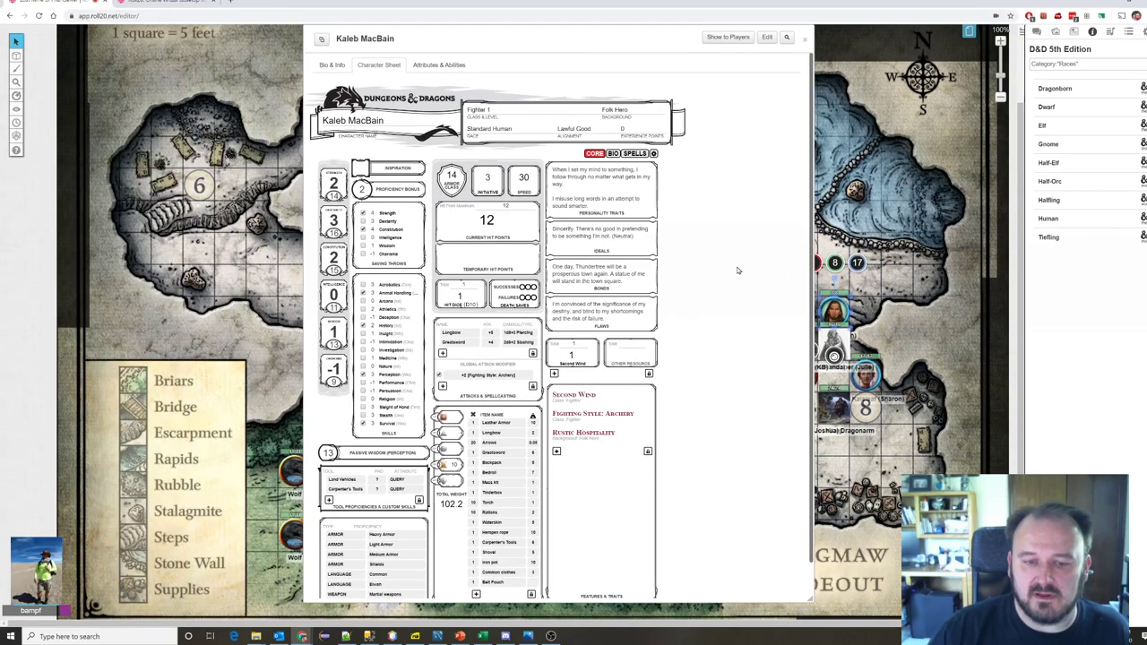
scroll(731, 266, "down", 1)
scroll(732, 266, "down", 1)
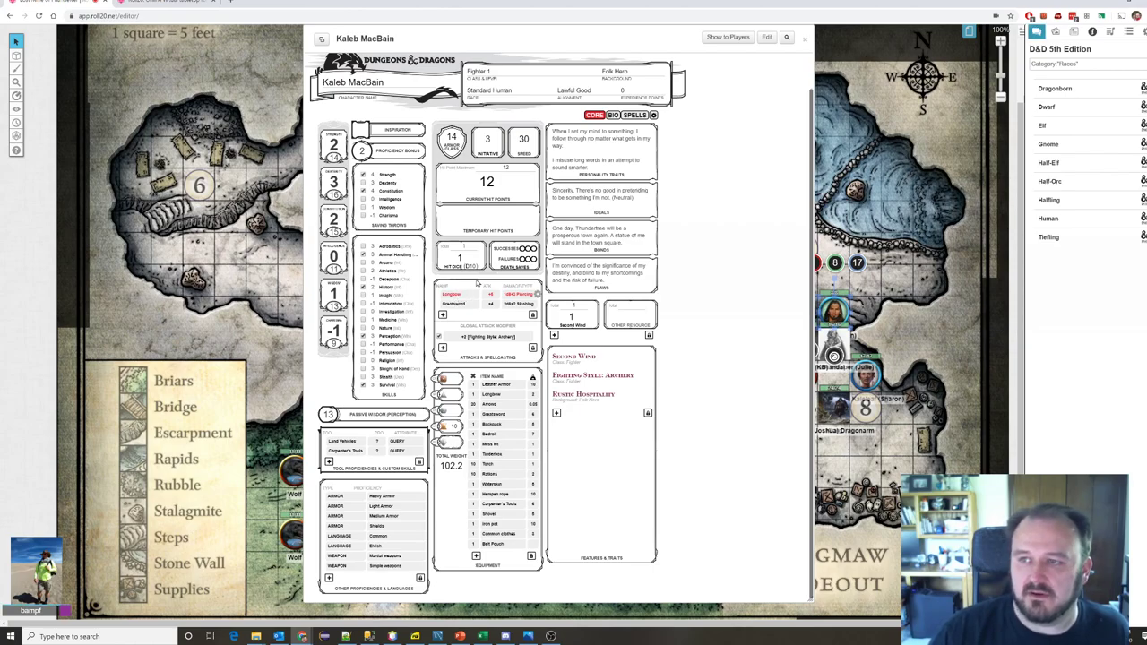
left_click(1036, 33)
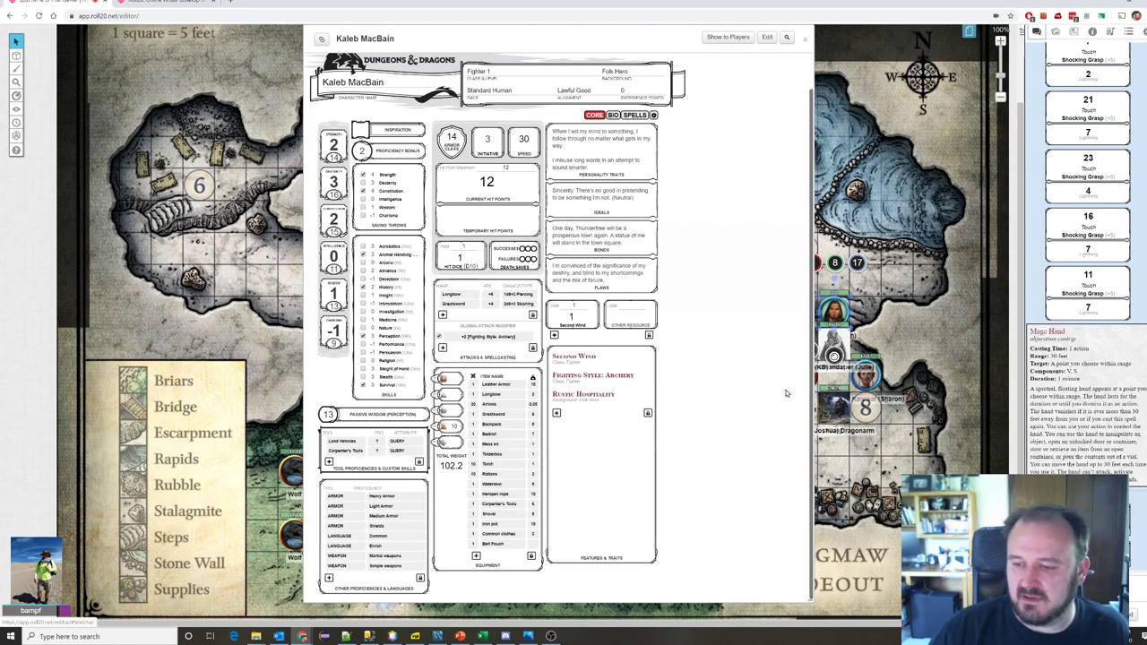
left_click_drag(588, 30, 781, 53)
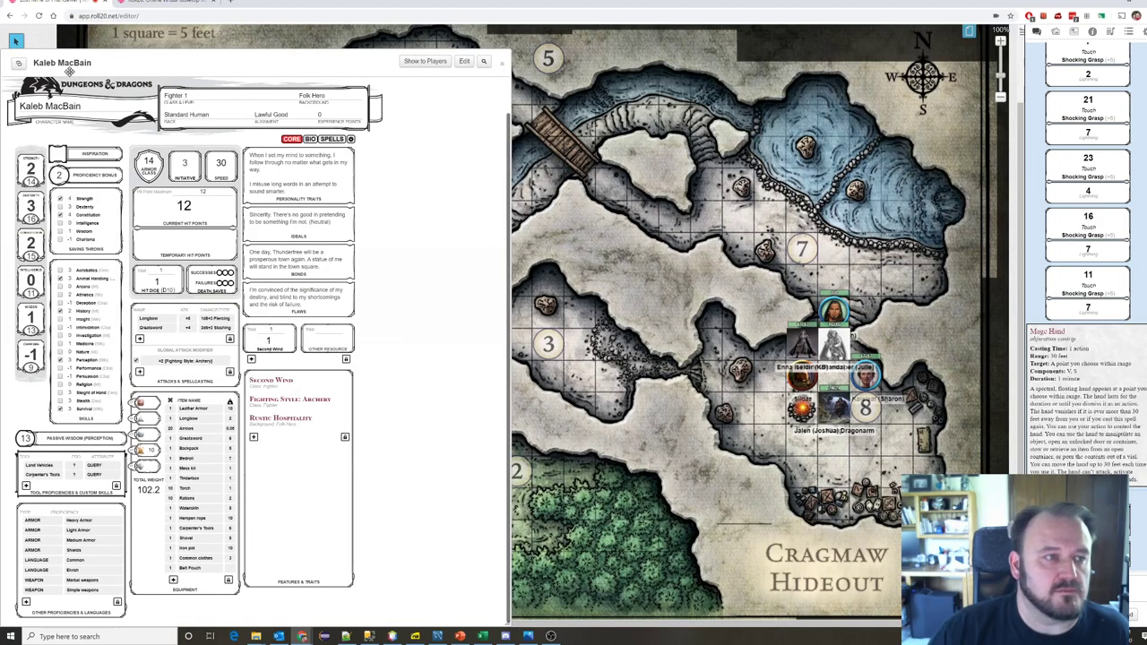
Step: Pop the character sheet into its own window and move the goblin token to room 7
left_click(18, 63)
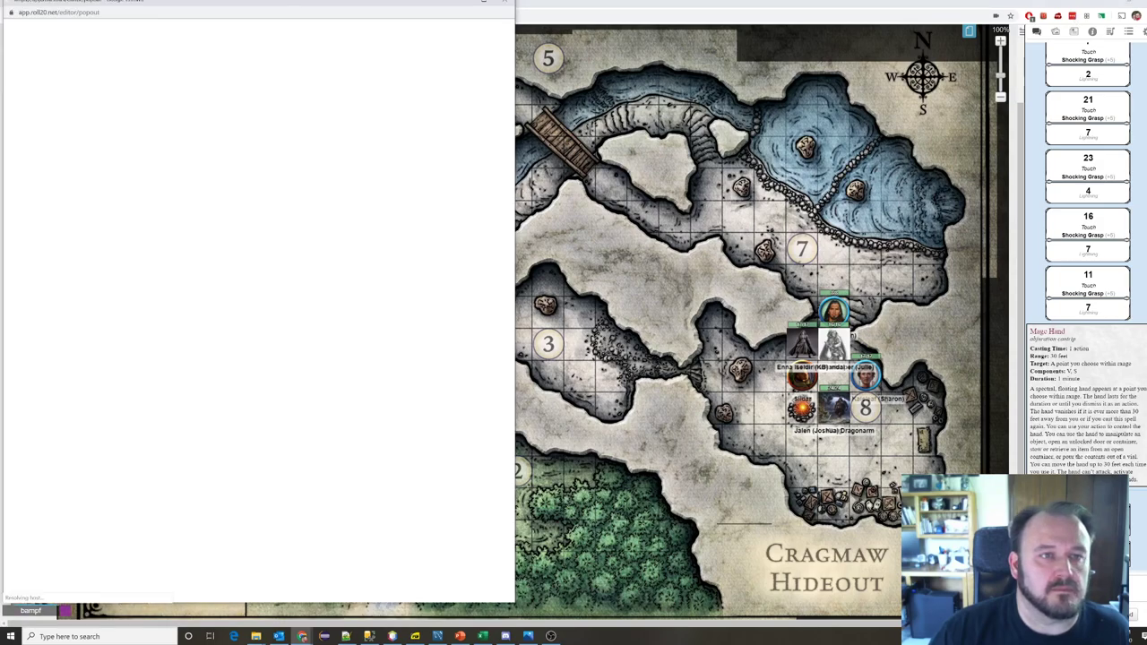
left_click_drag(325, 7, 58, 133)
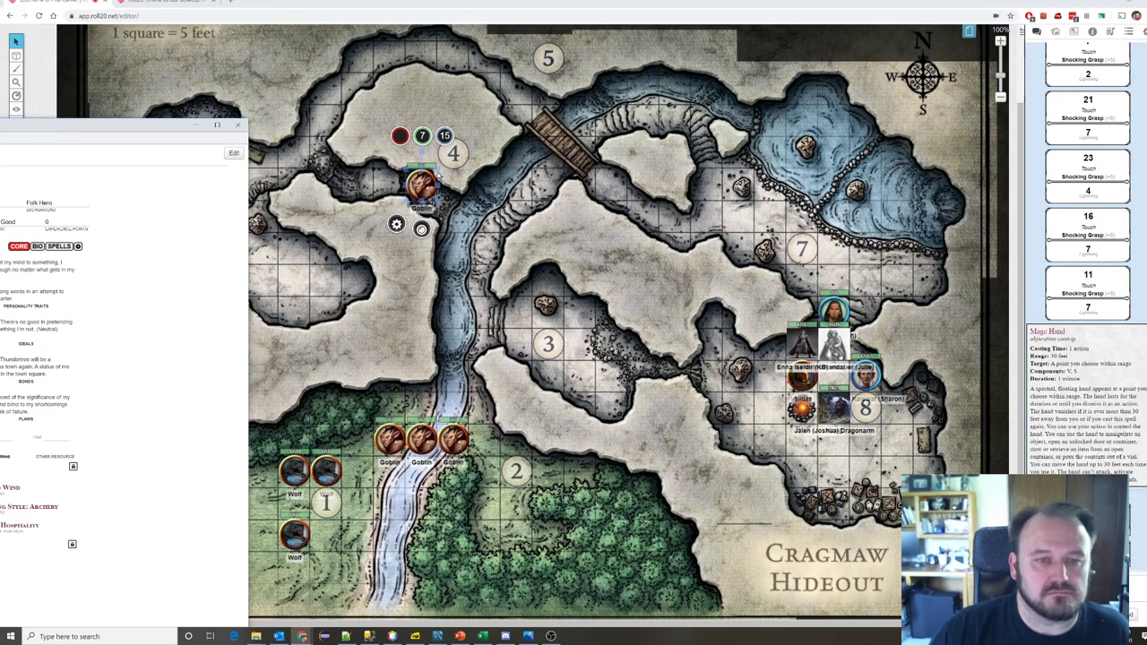
left_click(437, 178)
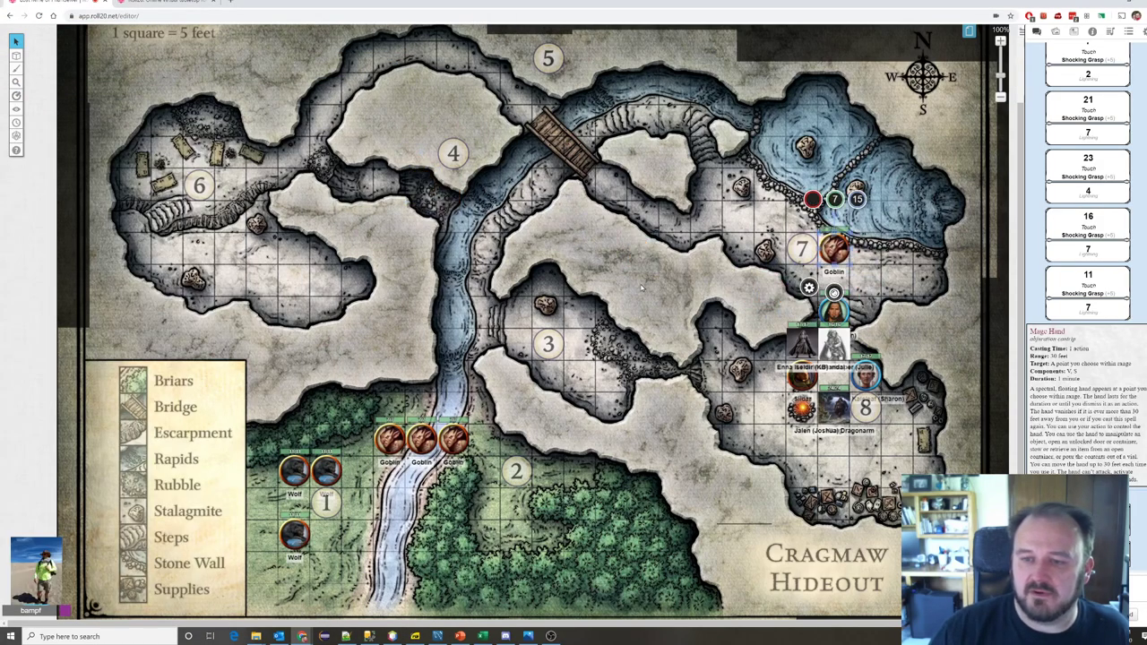
Step: Bring the popped-out sheet on screen and roll Kaleb MacBain's Longbow attack
key("alt+Tab")
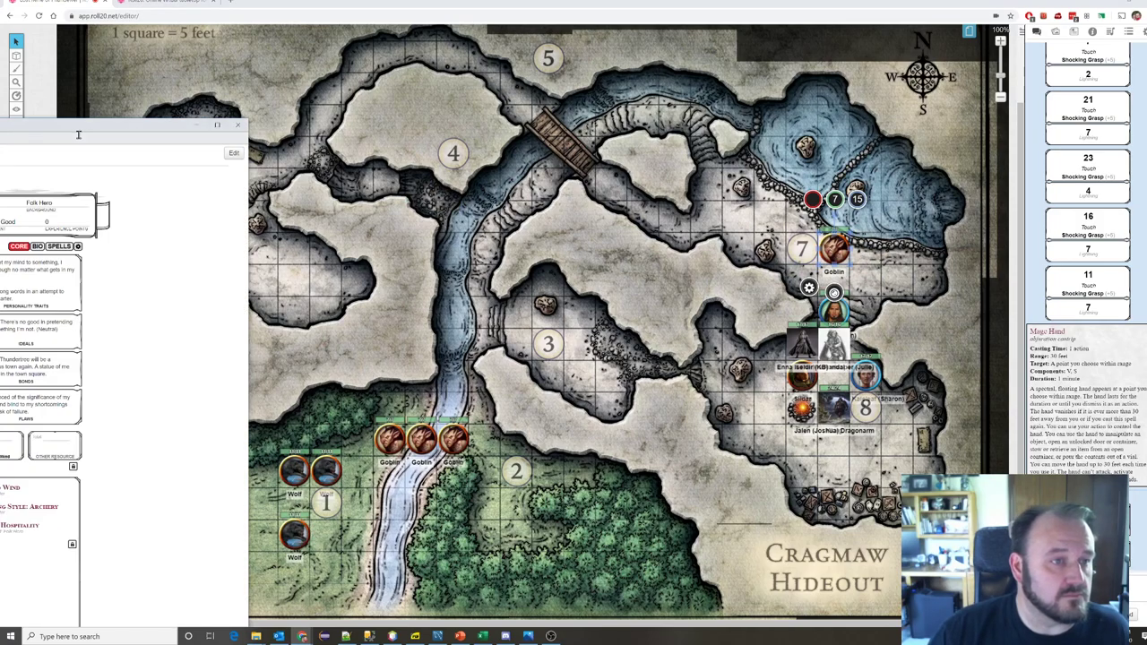
left_click_drag(87, 129, 414, 40)
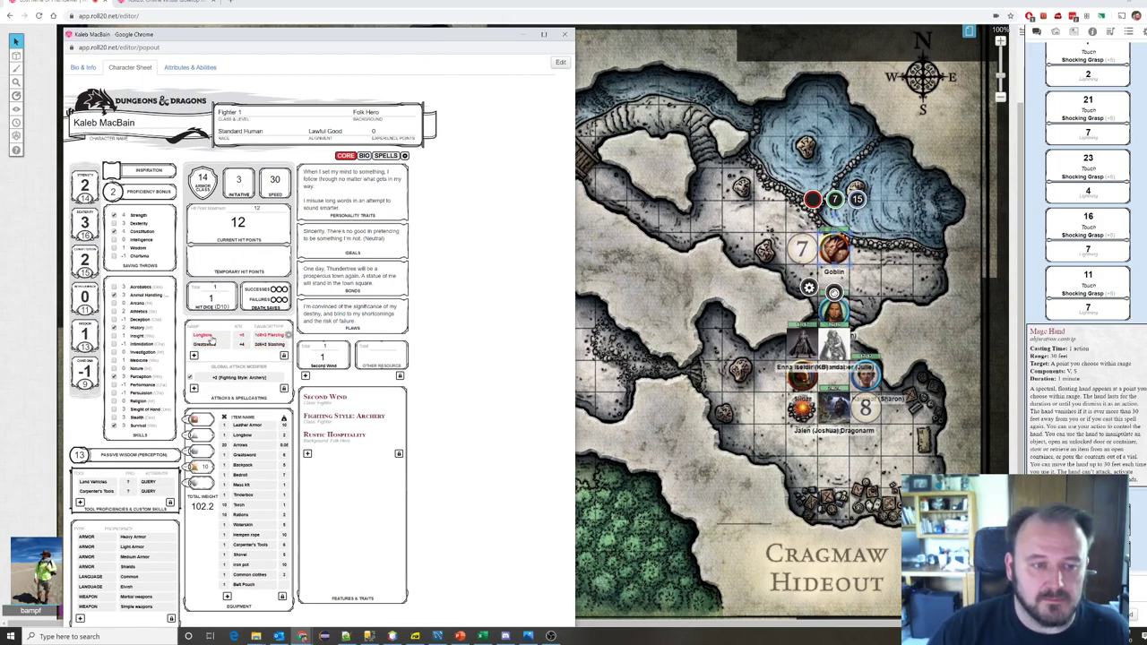
left_click(209, 336)
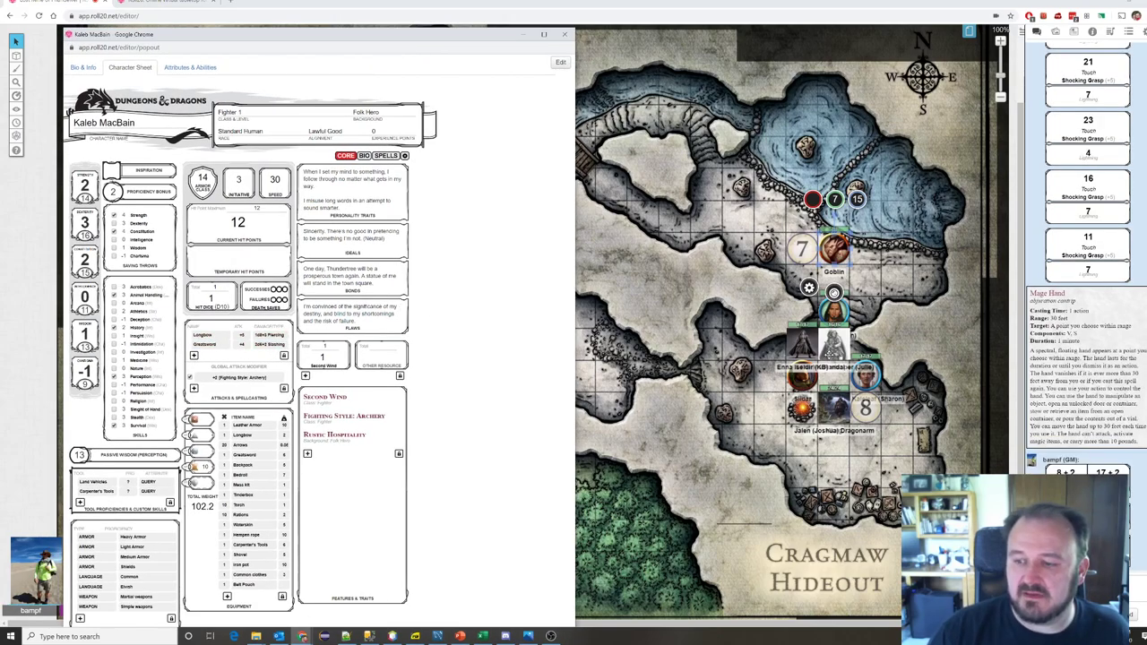
left_click(843, 244)
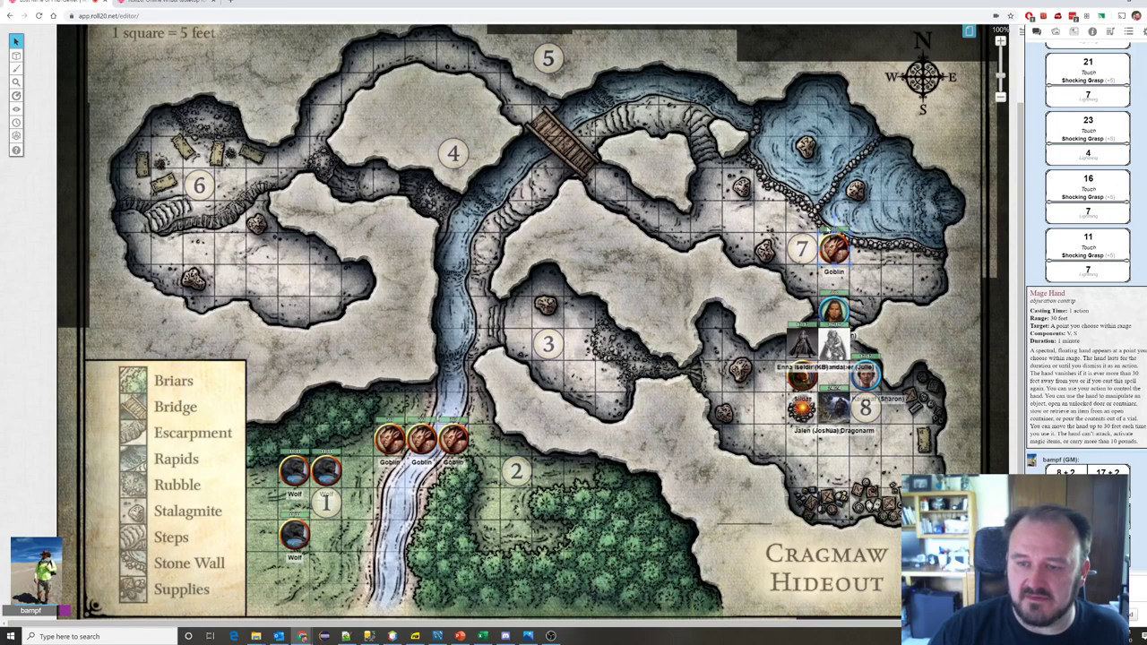
Step: Reduce the room-7 goblin's green bar from 7 to 2 by applying -5
double_click(837, 252)
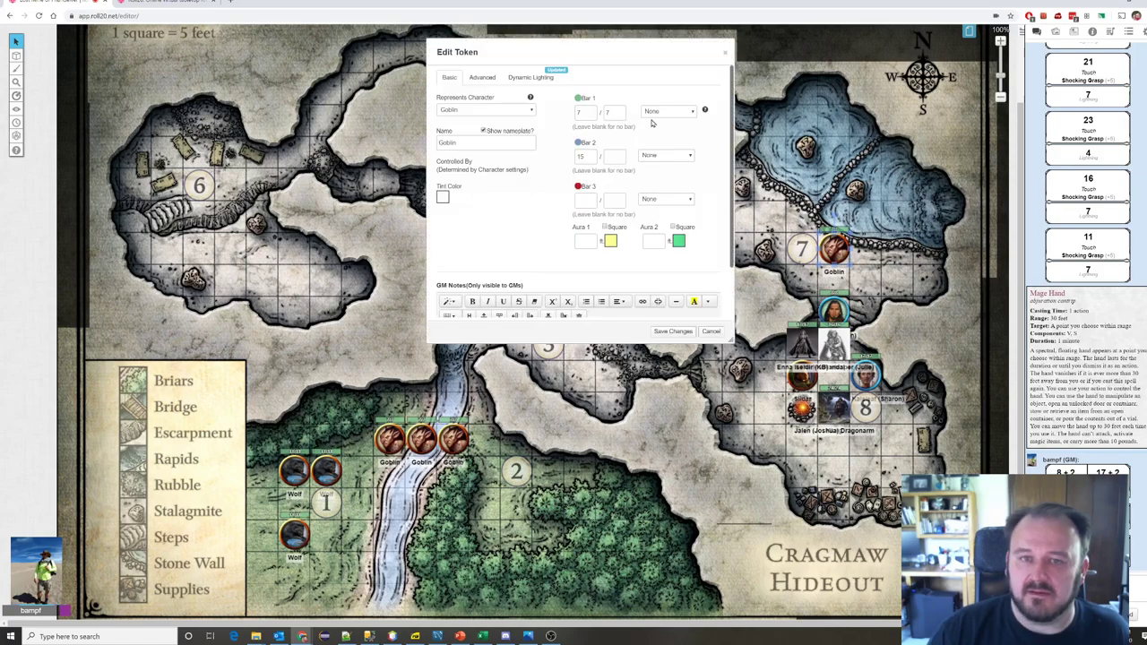
left_click(725, 52)
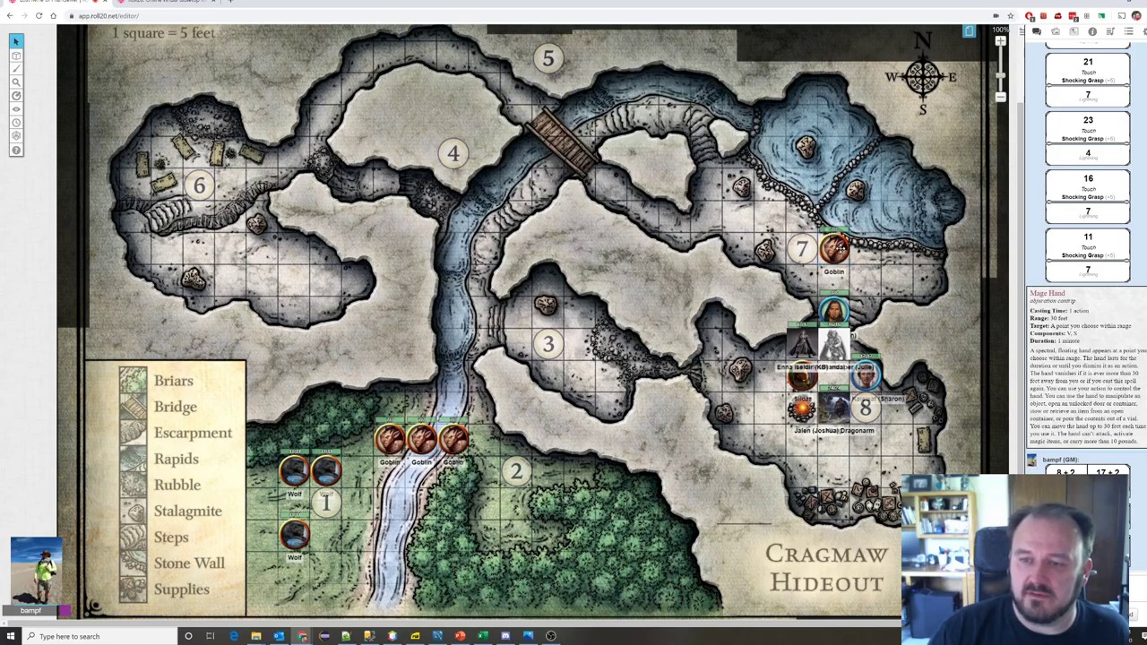
left_click(833, 251)
left_click(834, 199)
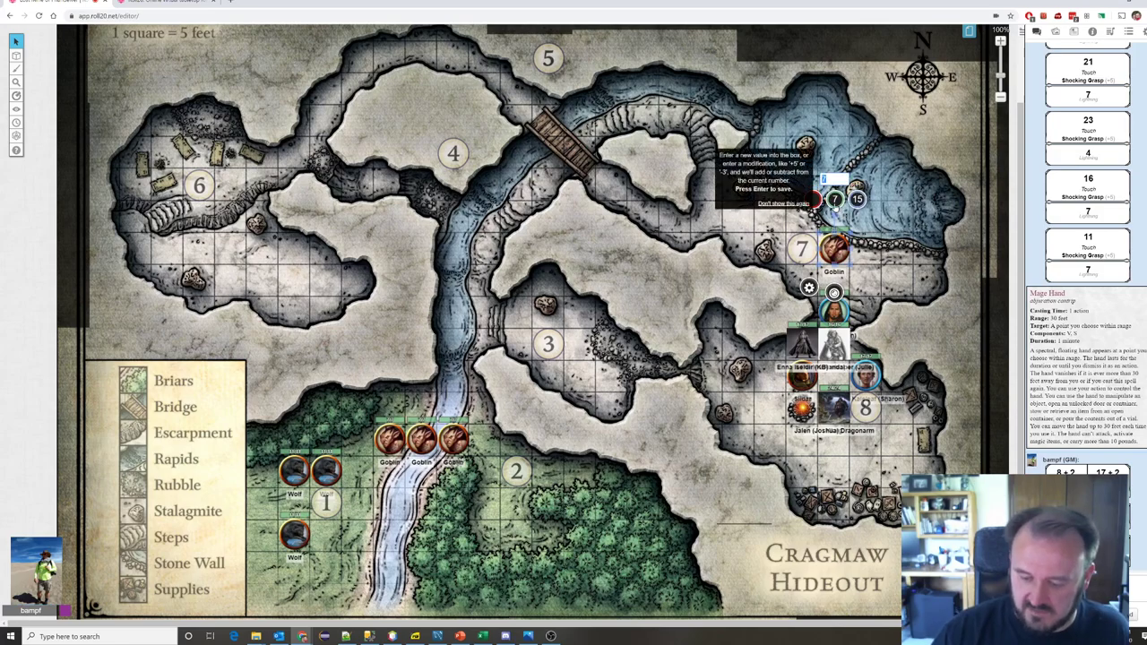
type("-5")
key("Return")
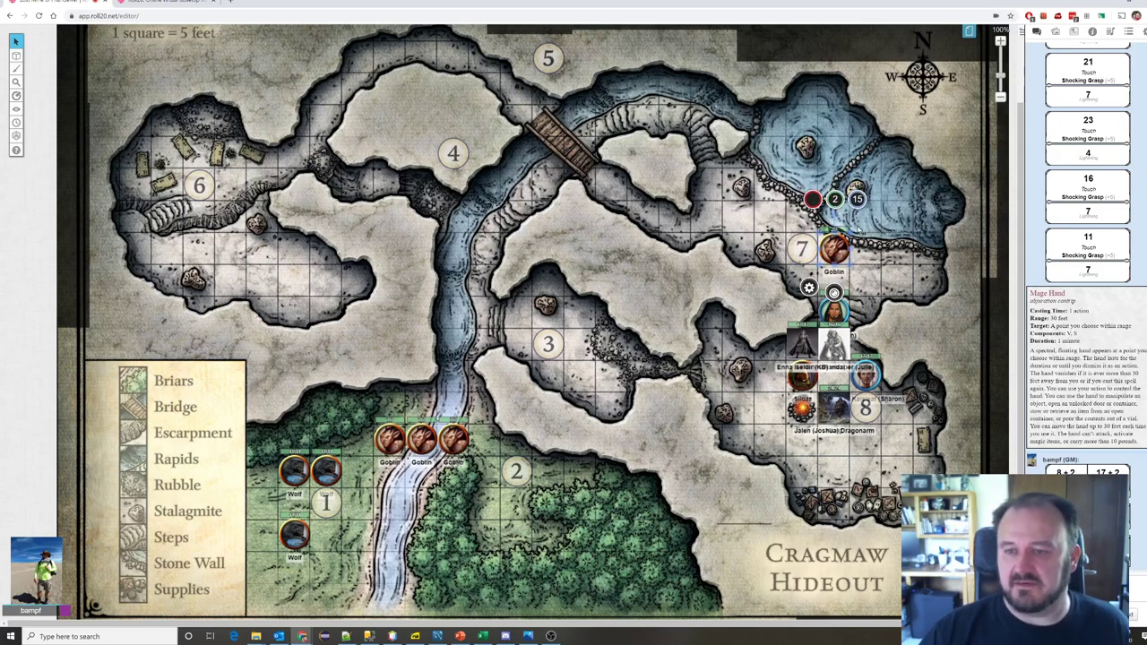
left_click(838, 222)
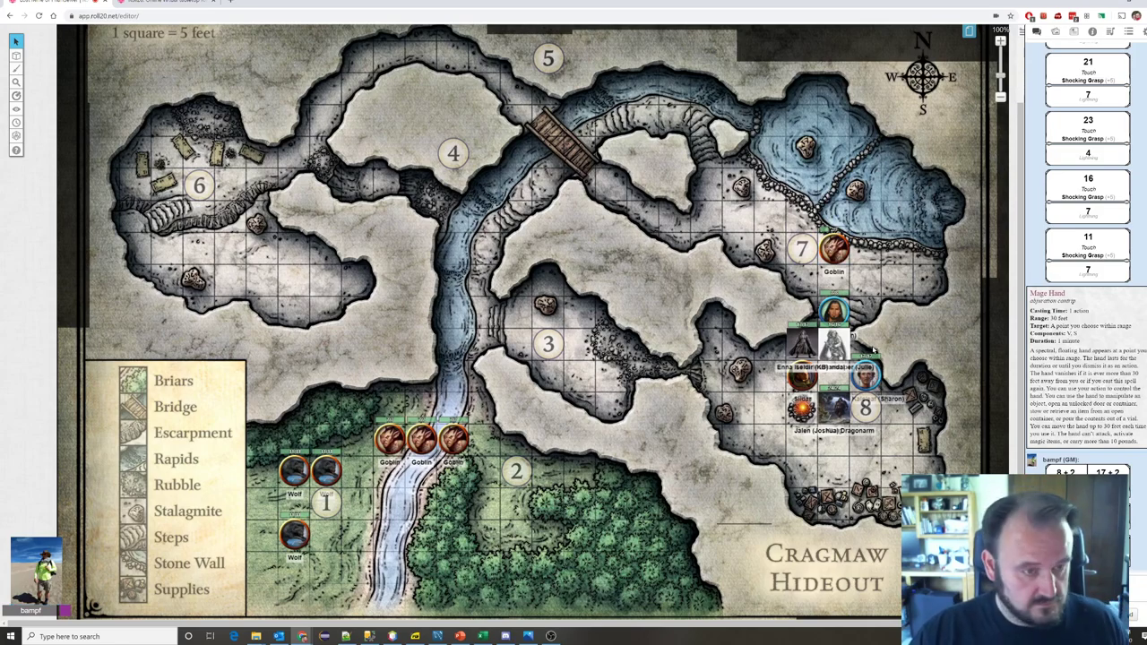
Step: Roll another Longbow attack (8+2 and 17+2) from the popout sheet and recentre the window
key("alt+Tab")
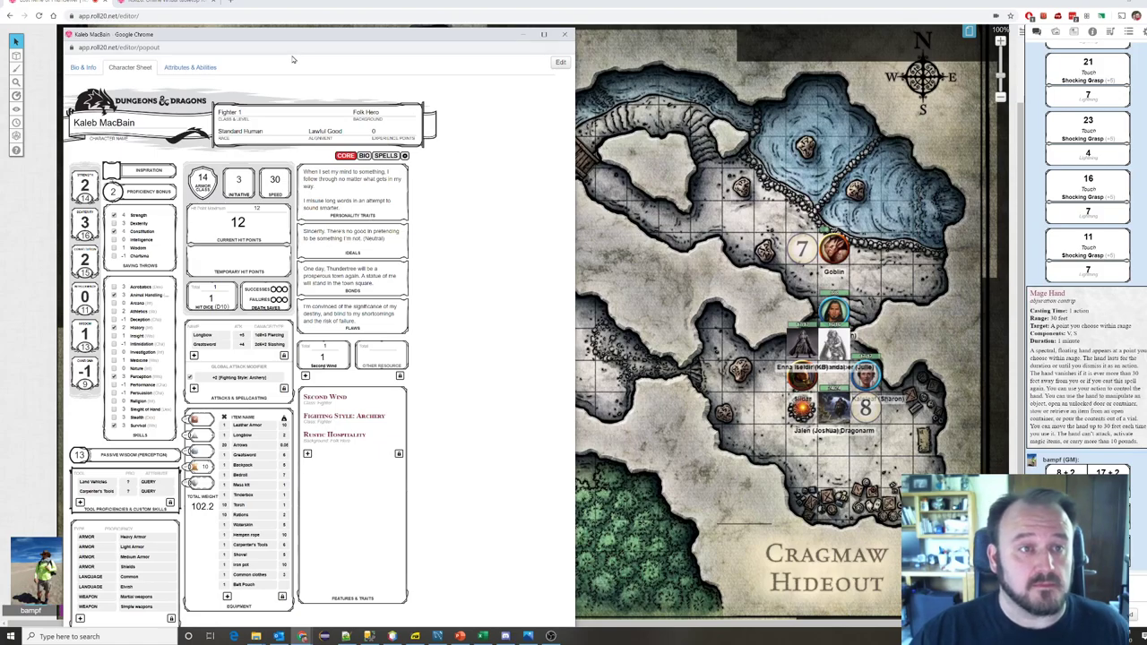
left_click(204, 335)
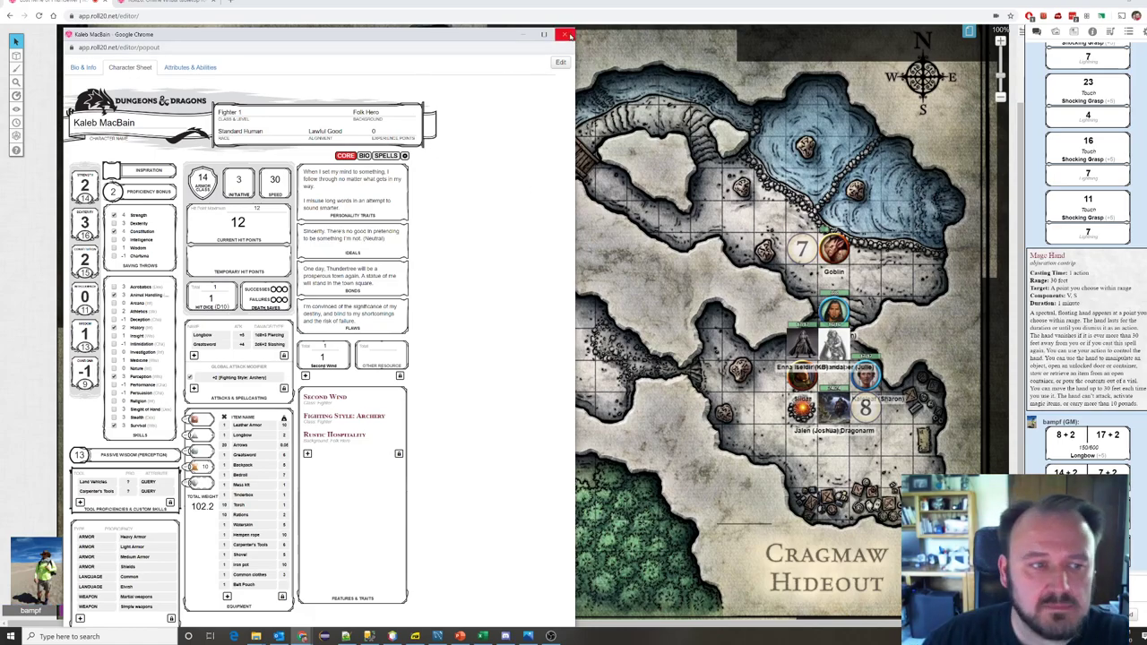
mouse_move(414, 36)
left_mouse_down()
mouse_move(667, 33)
mouse_move(430, 39)
left_mouse_up()
Step: Lower the bar of the token beside the room-7 goblin from 8 to 4, returning to Kaleb's sheet
key("alt+Tab")
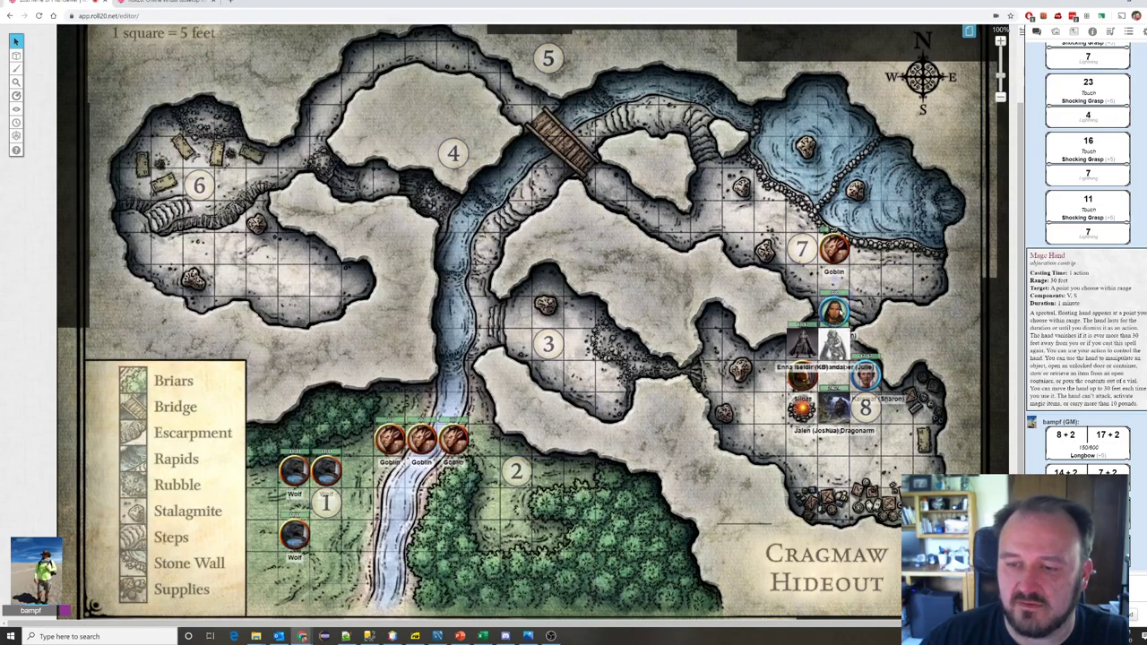
left_click(833, 260)
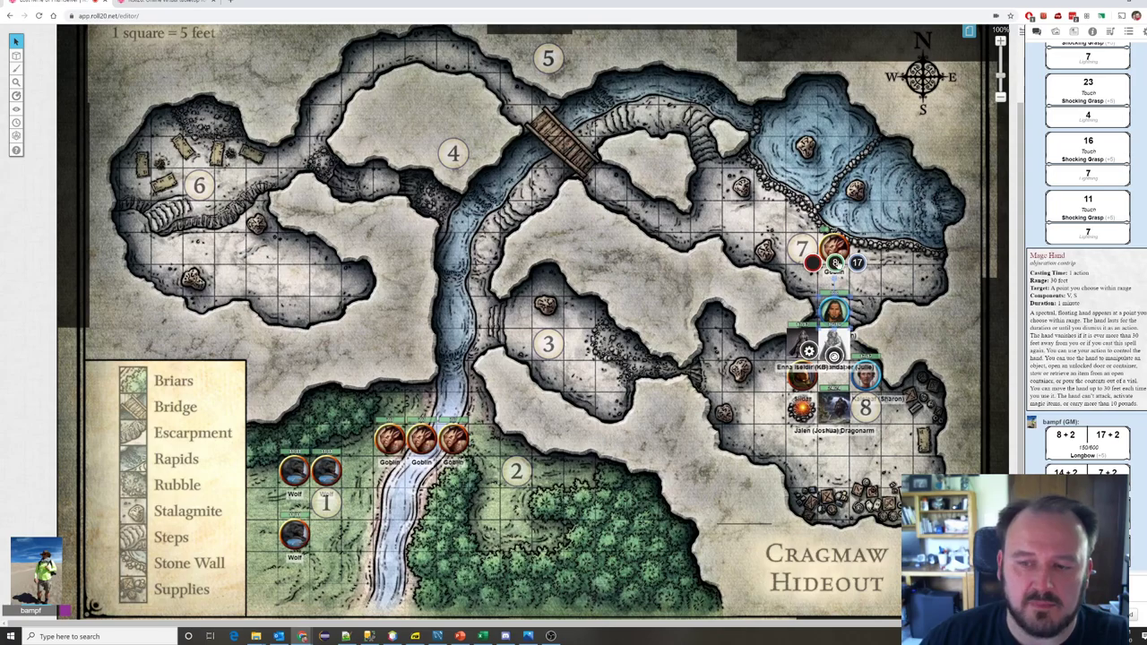
left_click(834, 263)
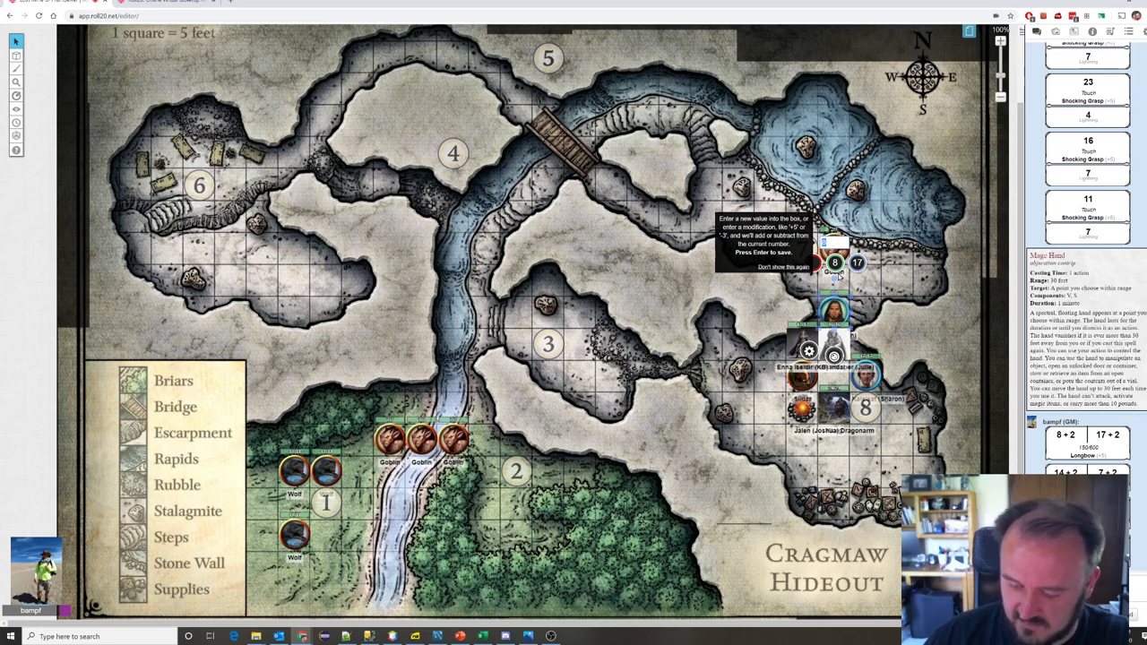
key("BackSpace")
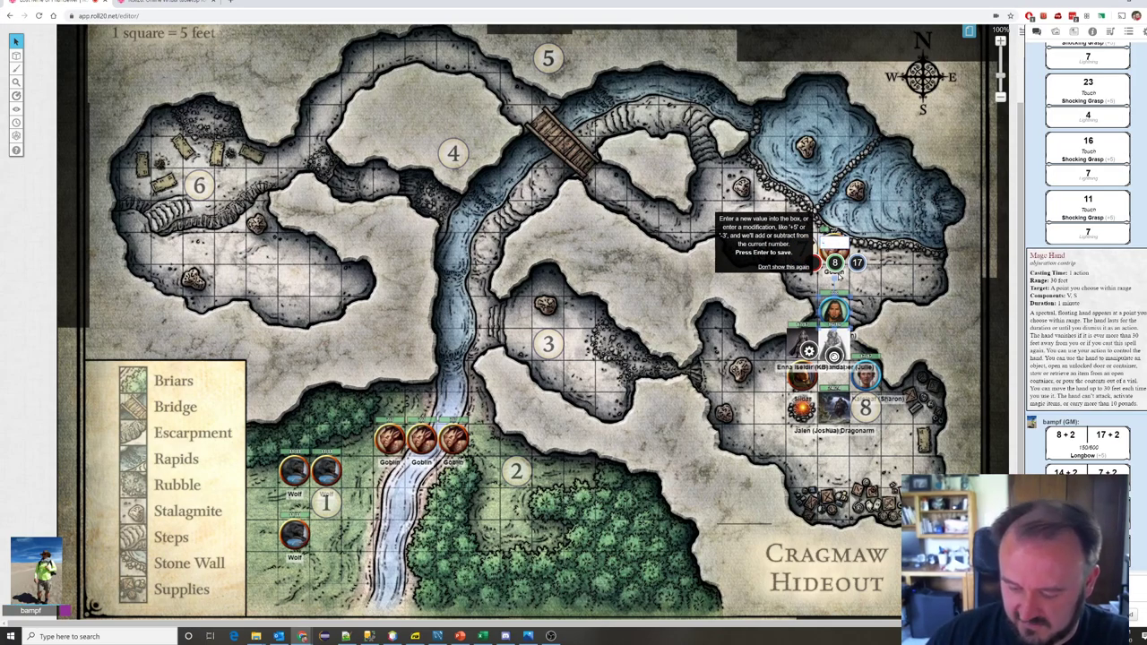
key("Return")
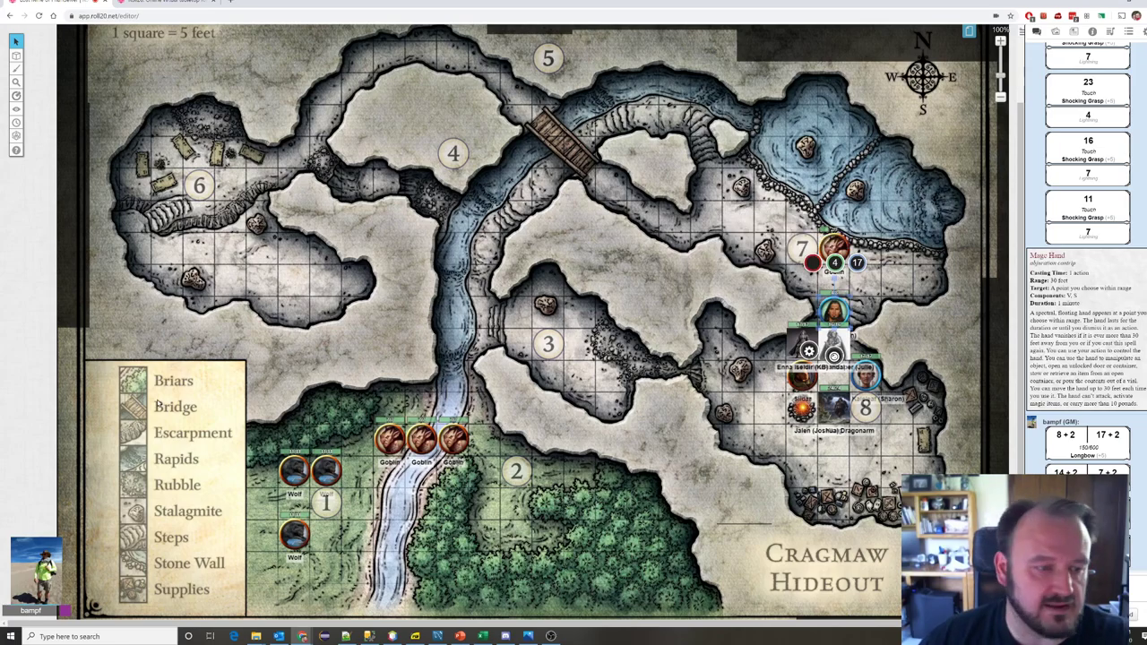
key("alt+Tab")
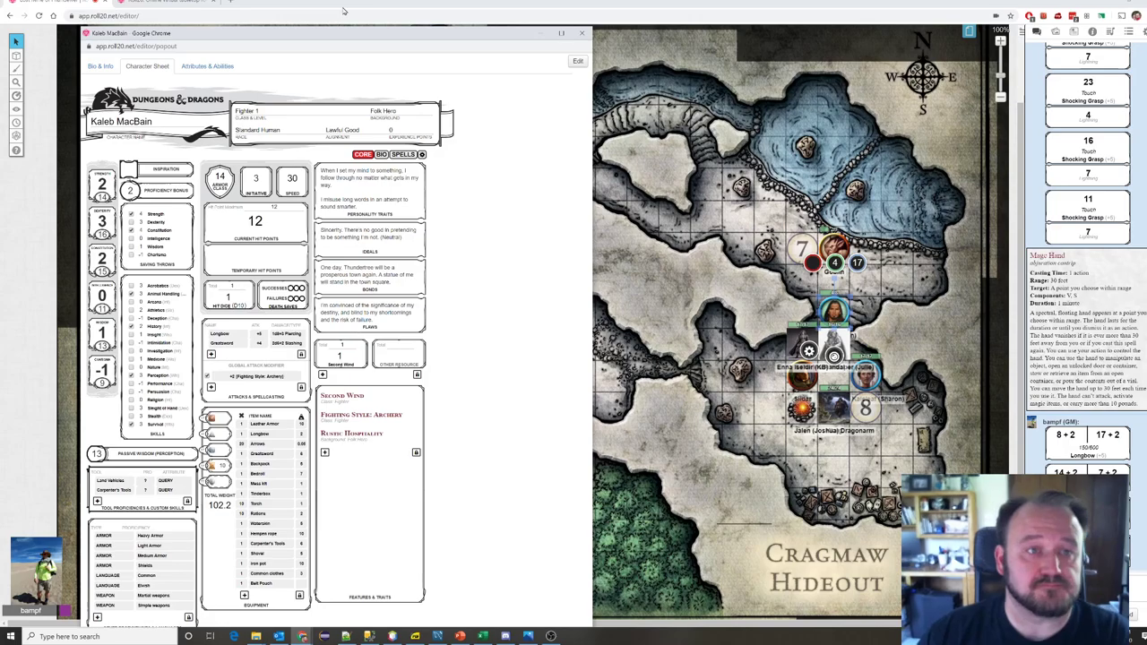
Step: Widen Kaleb's sheet and roll two skill checks, including Perception at 6 and 14
left_click_drag(347, 39, 572, 38)
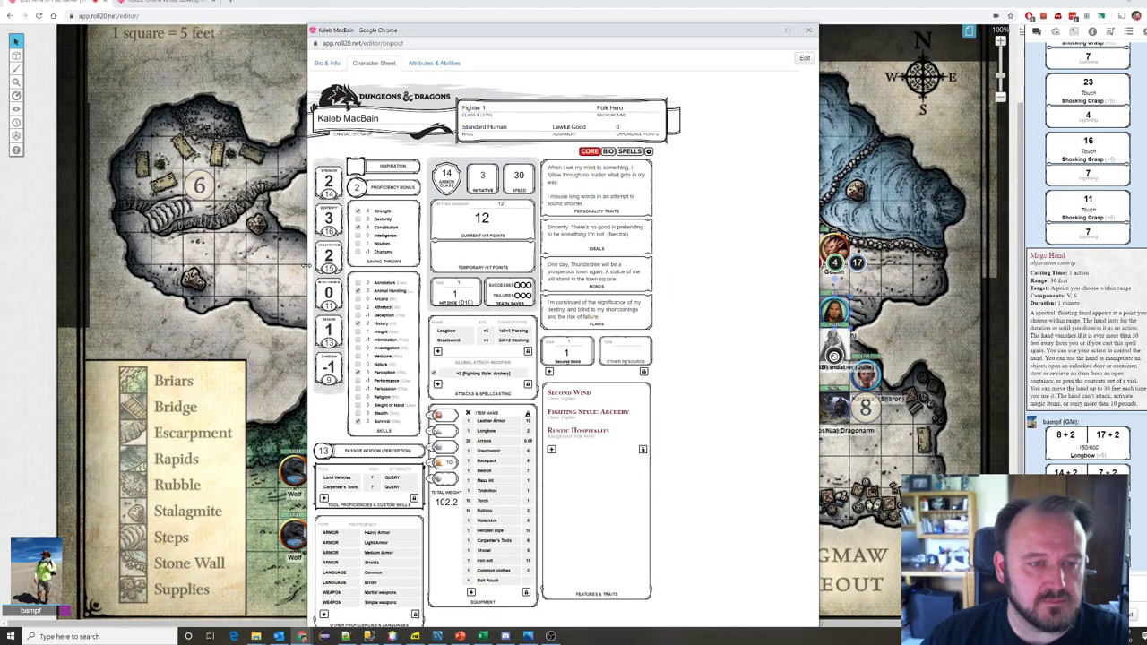
left_click_drag(307, 265, 261, 267)
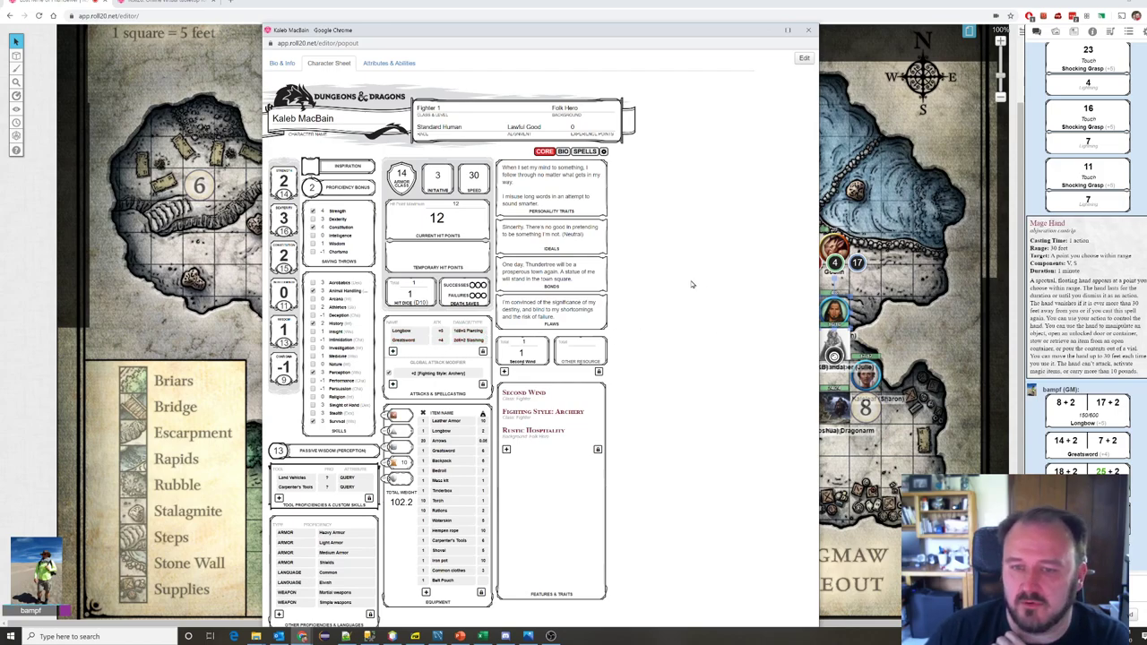
left_click(338, 422)
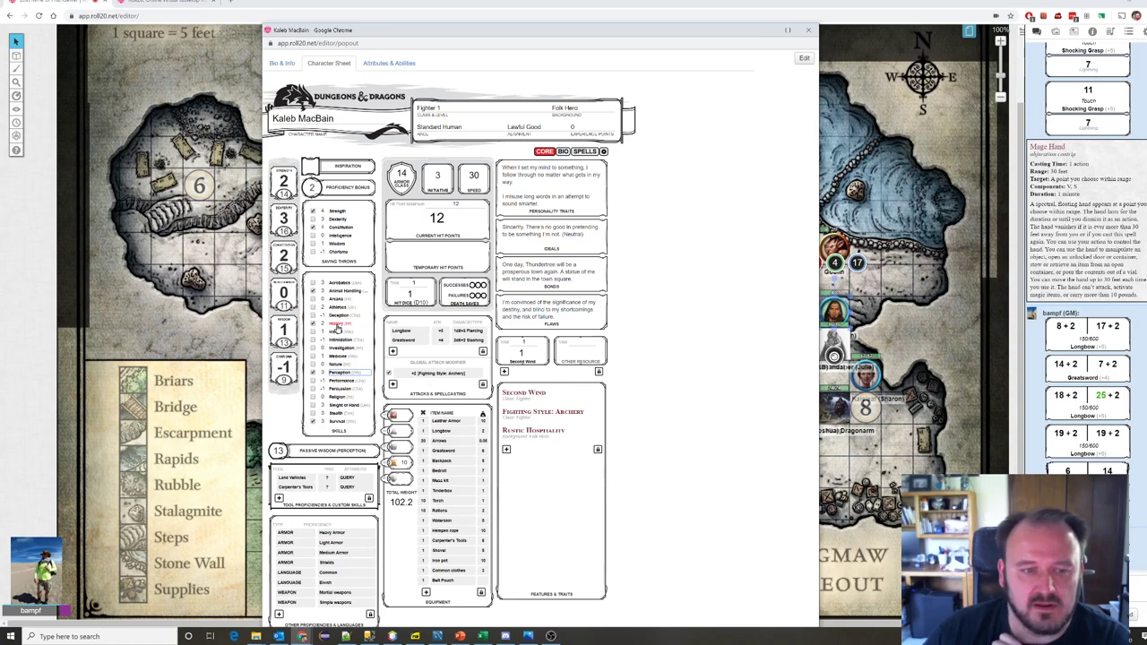
left_click(336, 327)
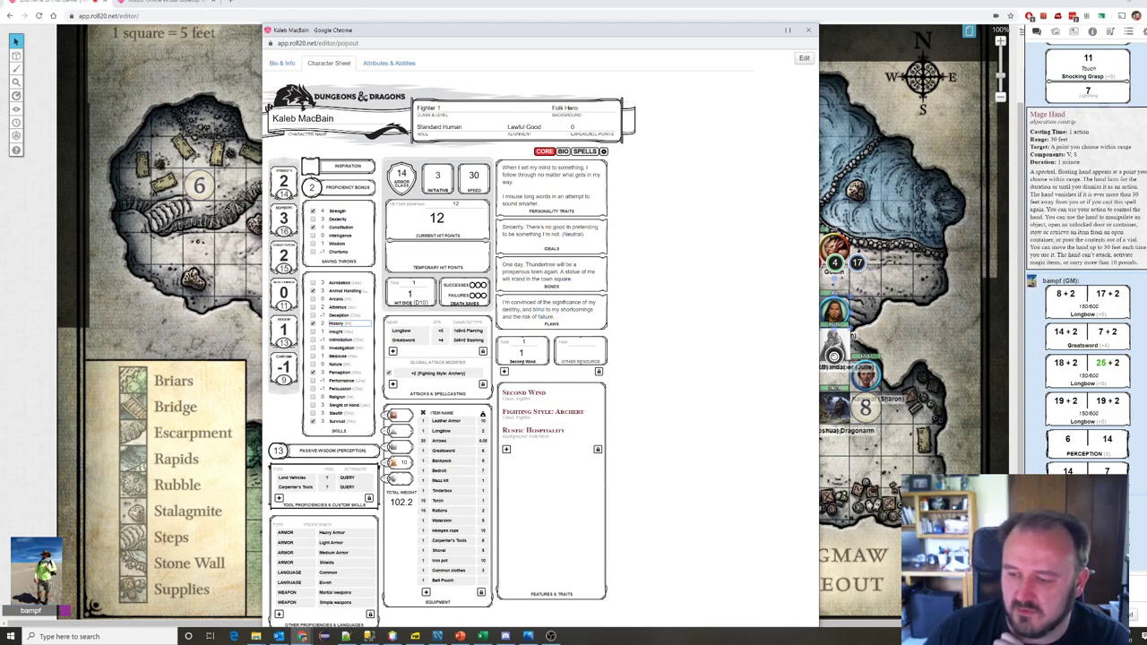
key("ctrl+w")
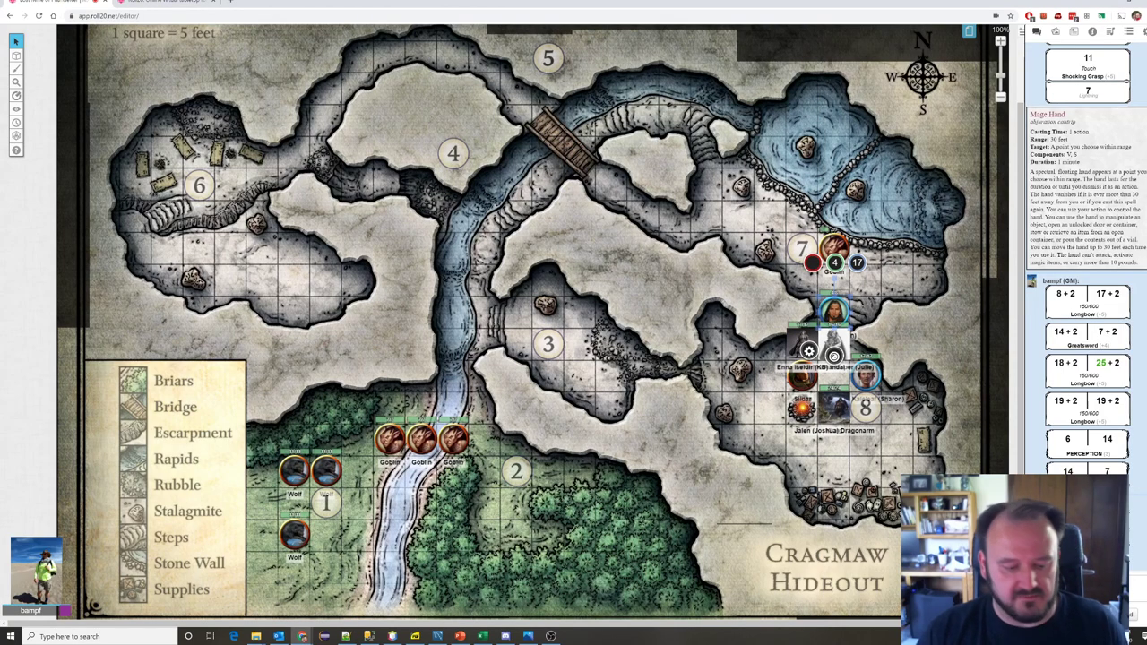
Step: Roll a Survival check of 14 and 7 from Kaleb's sheet, ending with the sheet in front
key("ctrl+shift+t")
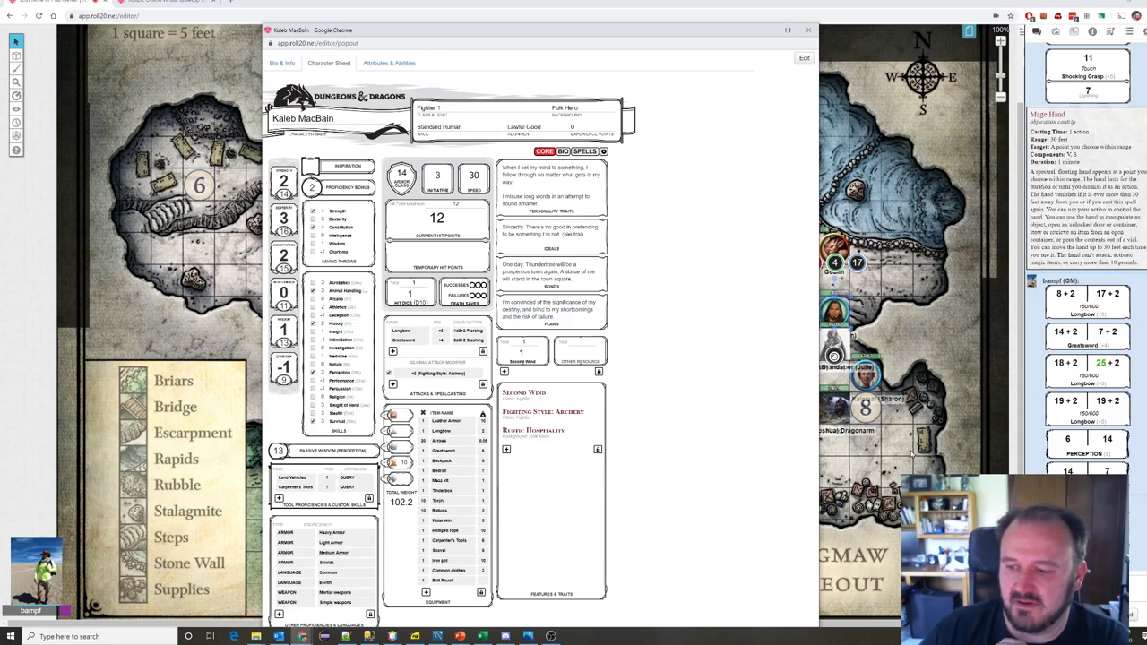
key("alt+Tab")
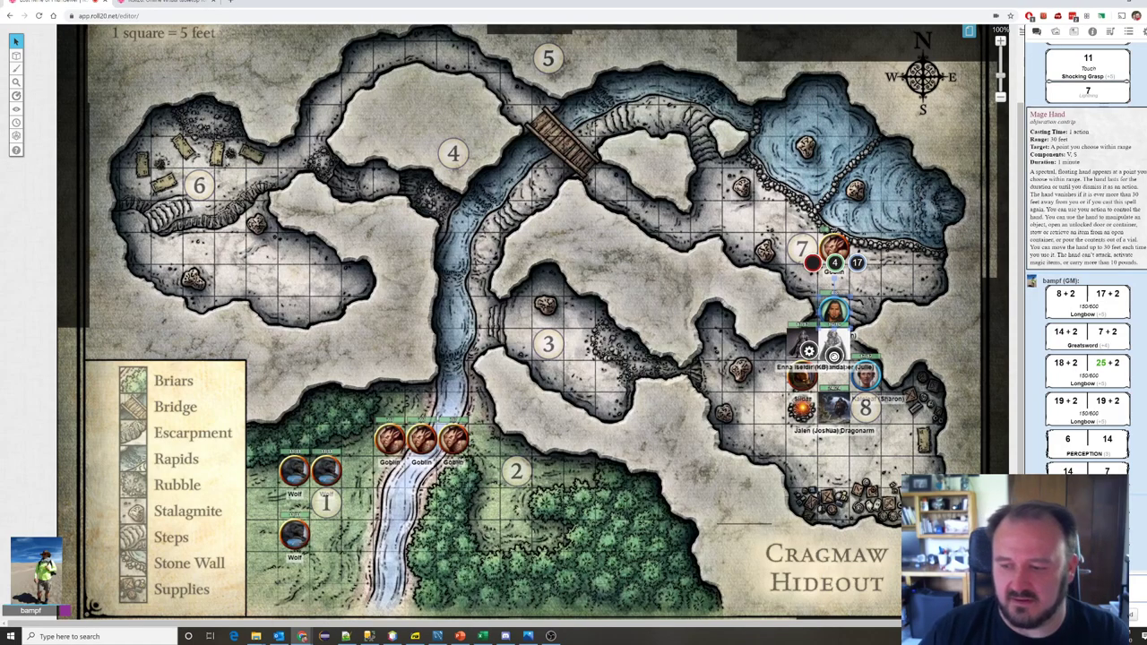
key("alt+Tab")
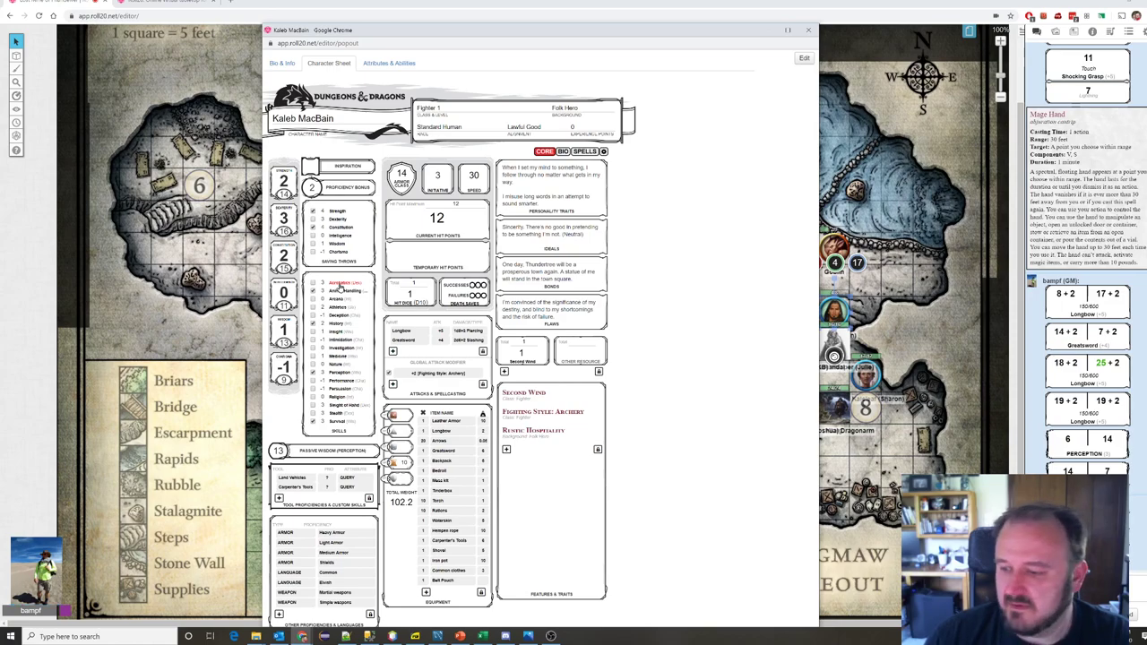
left_click(341, 283)
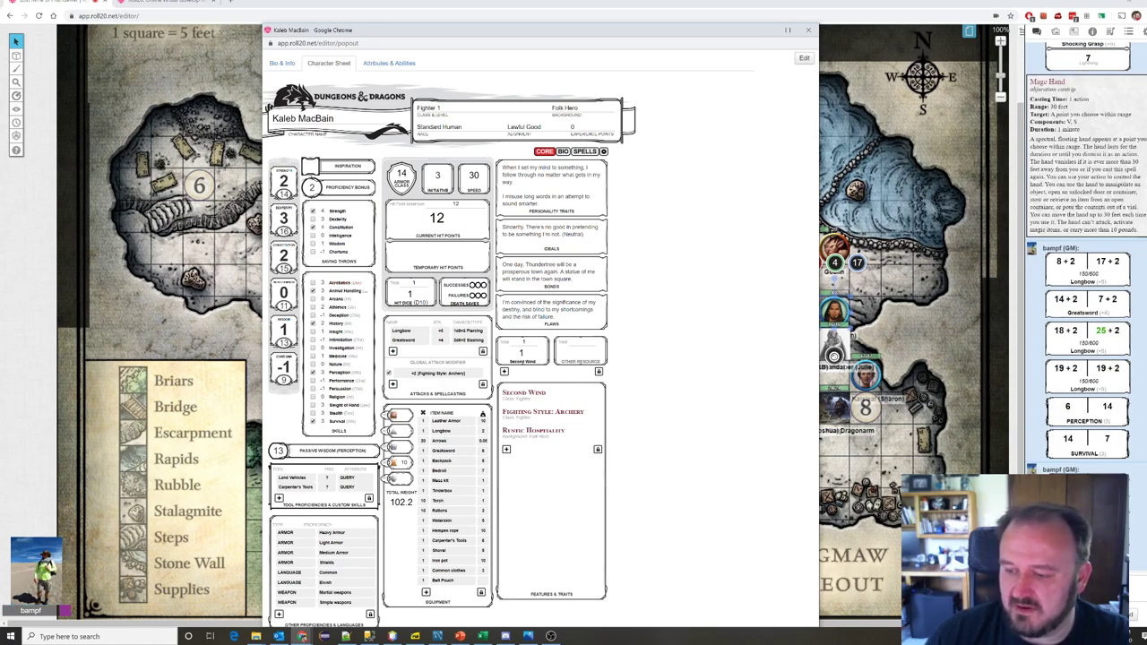
key("alt+Tab")
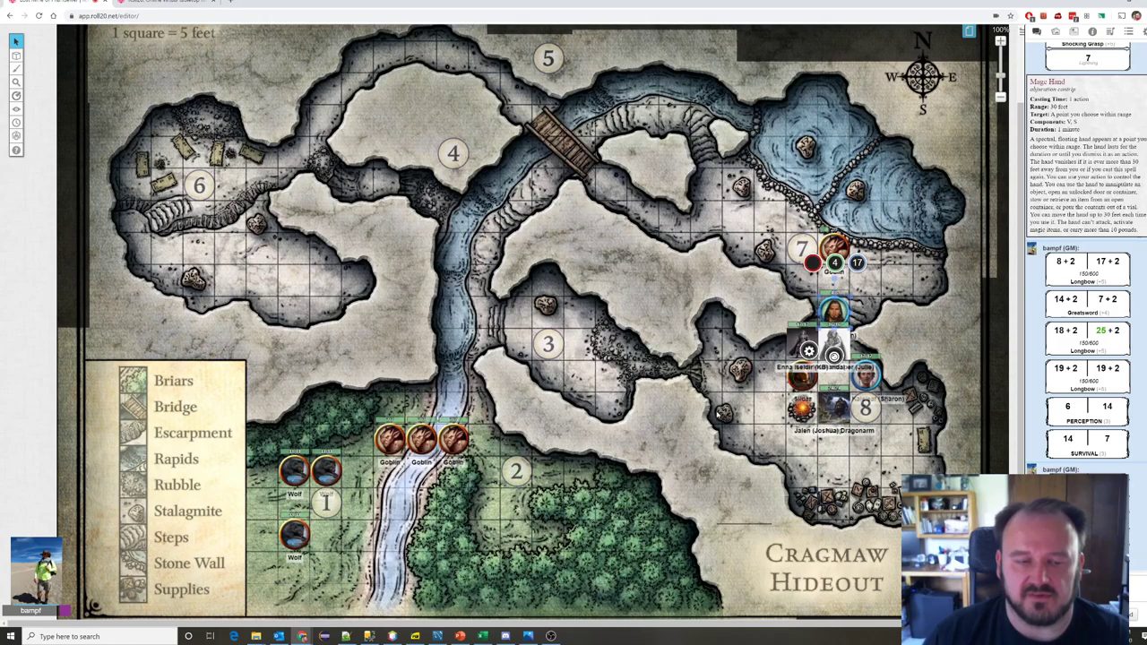
key("alt+Tab")
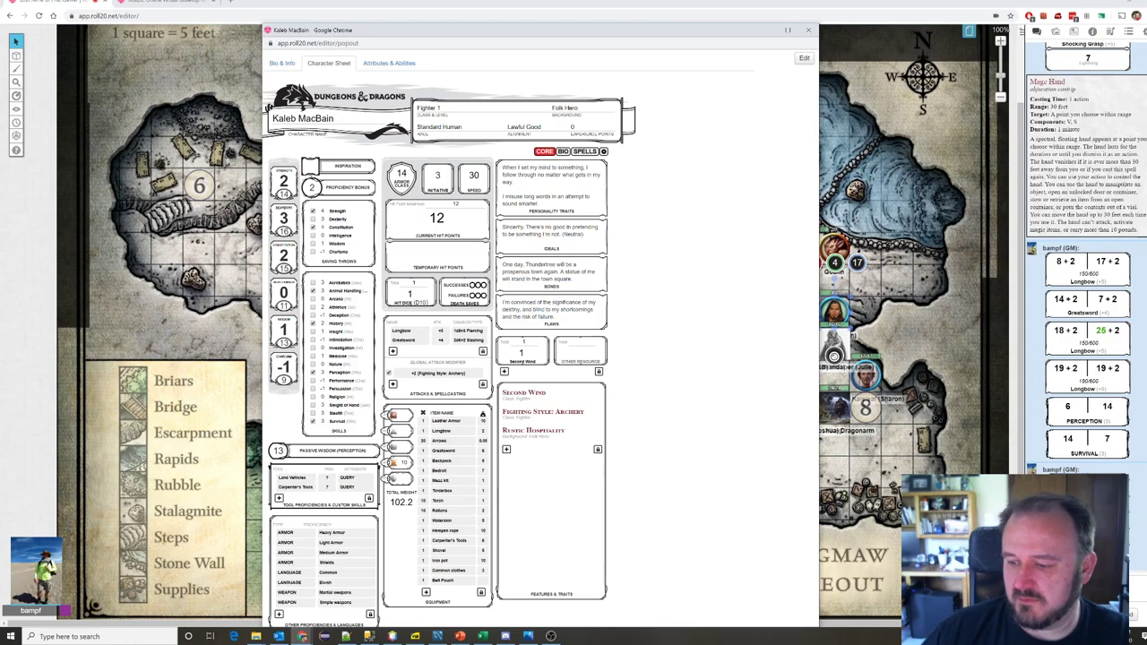
key("alt+Tab")
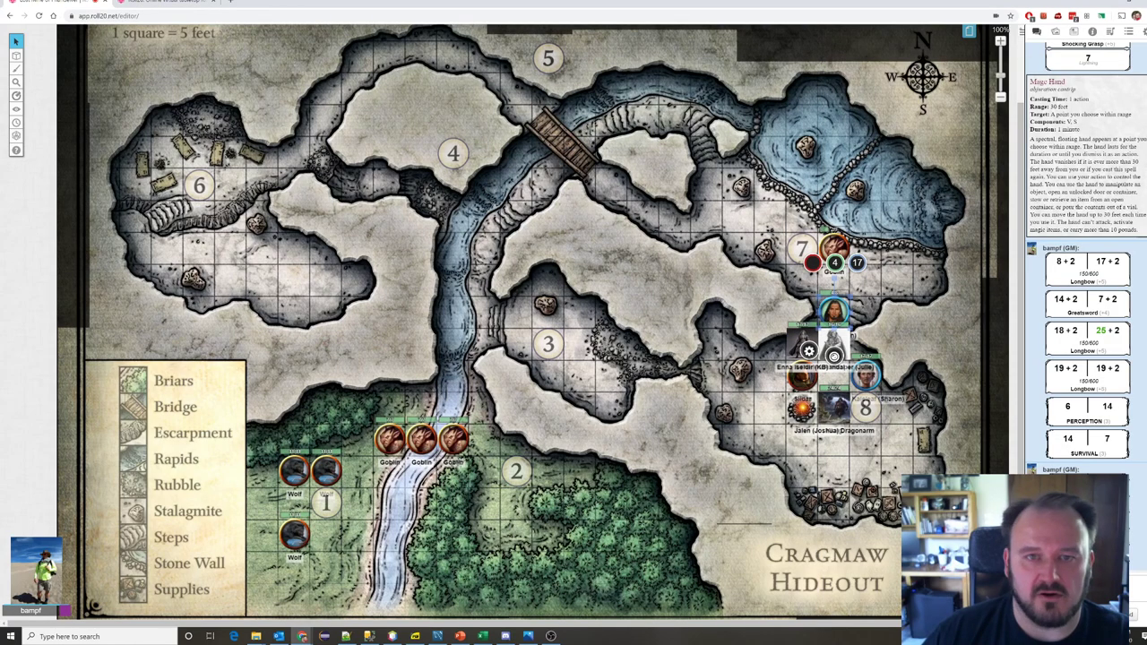
key("alt+Tab")
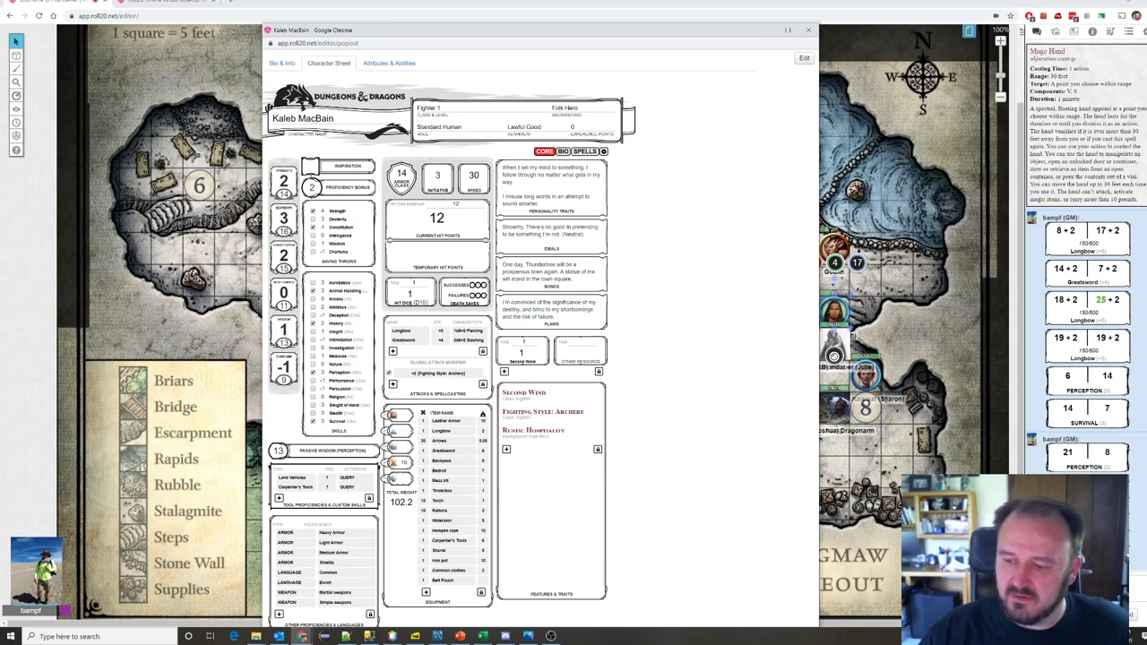
Step: Flip between map and Kaleb's sheet as the Perception roll of 21 and 8 arrives, ending on the sheet
key("alt+Tab")
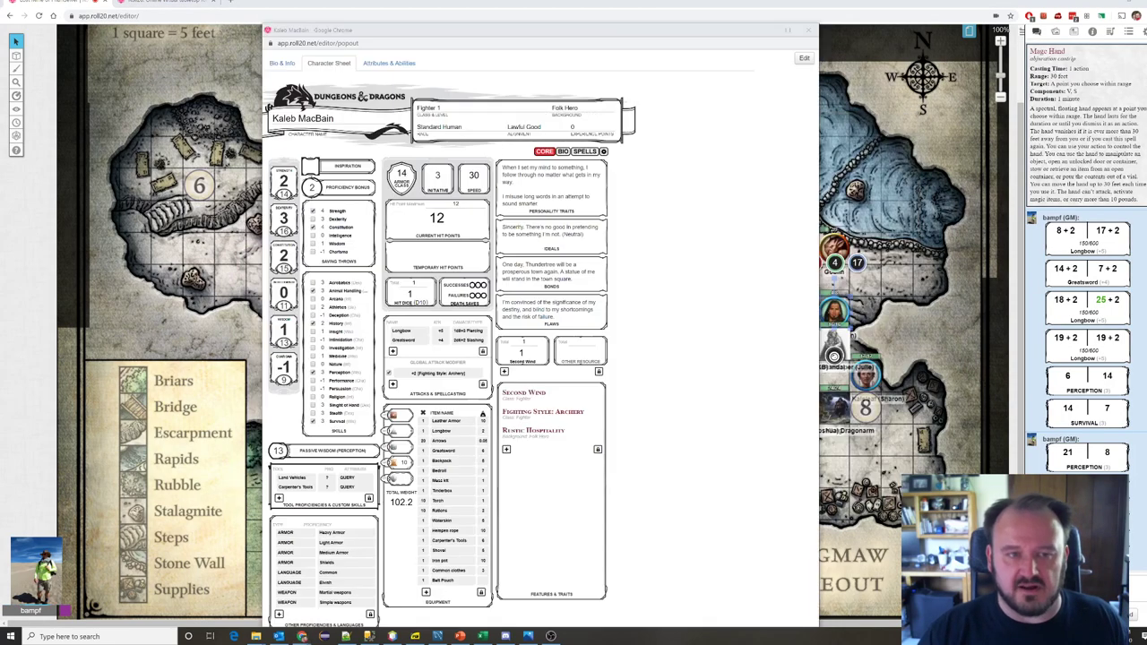
key("alt+Tab")
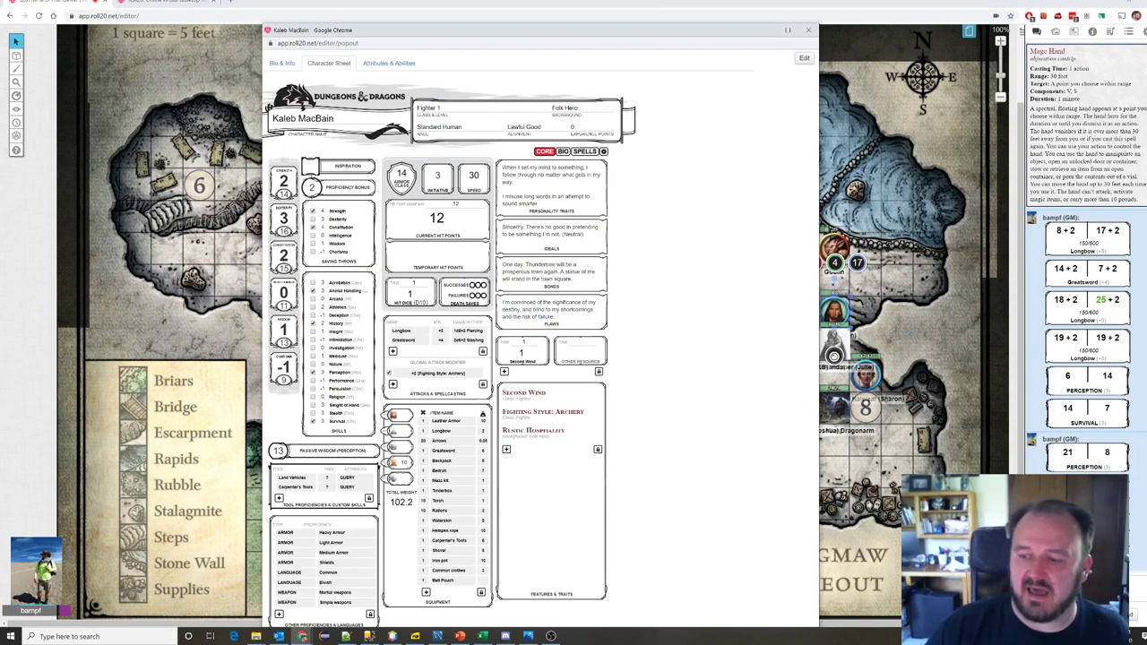
key("alt+Tab")
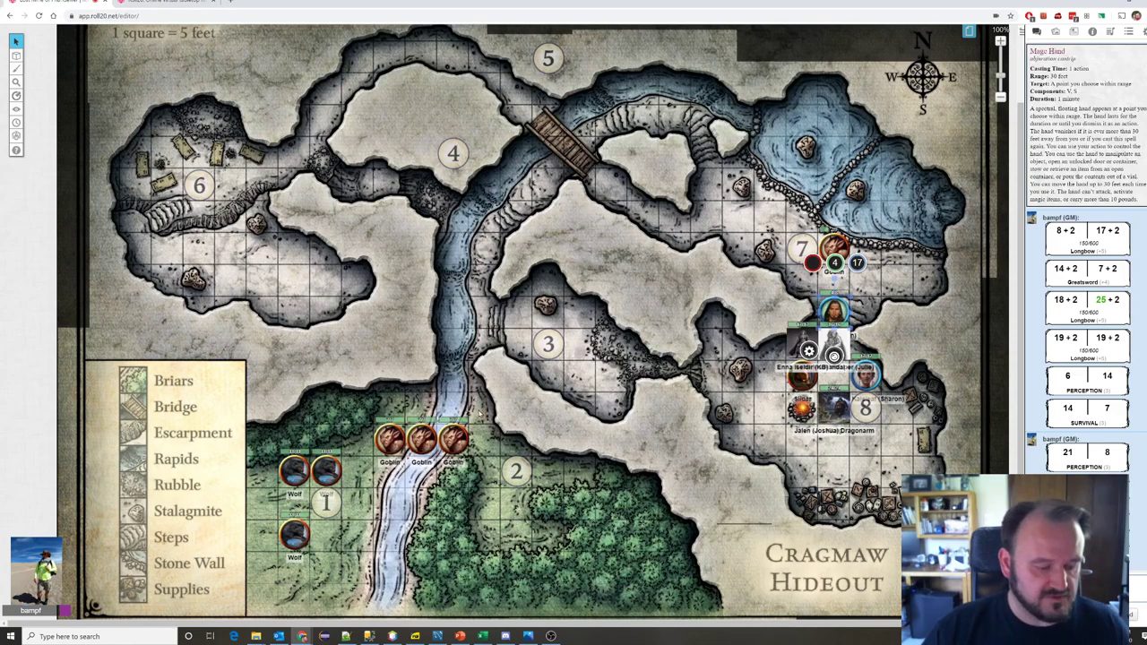
key("alt+Tab")
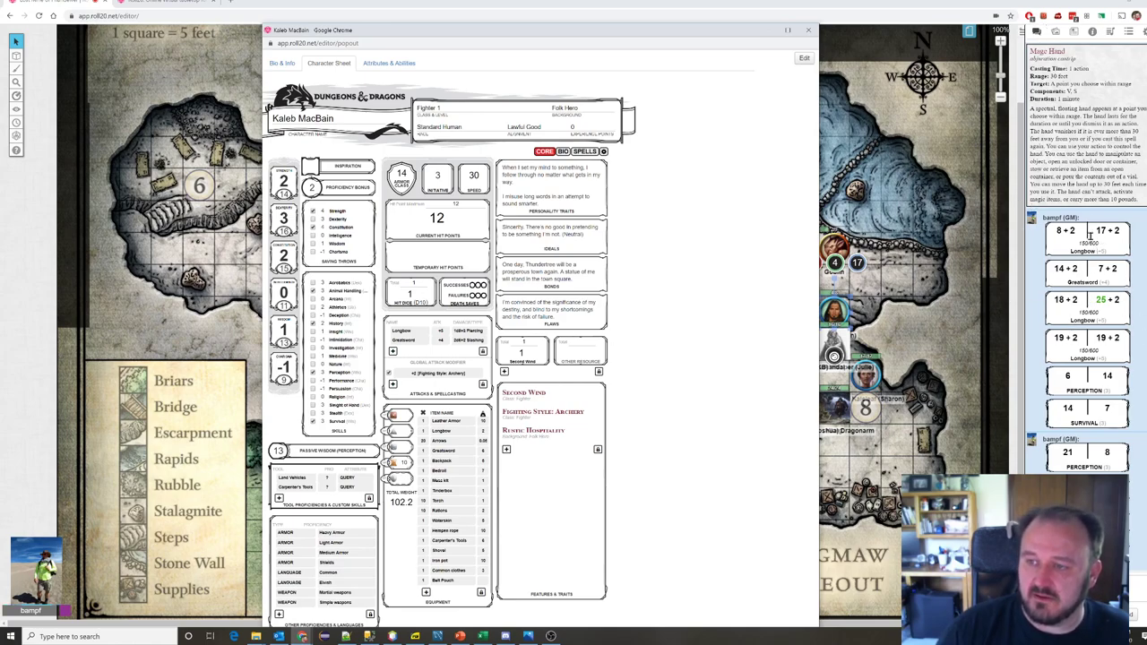
key("alt+Tab")
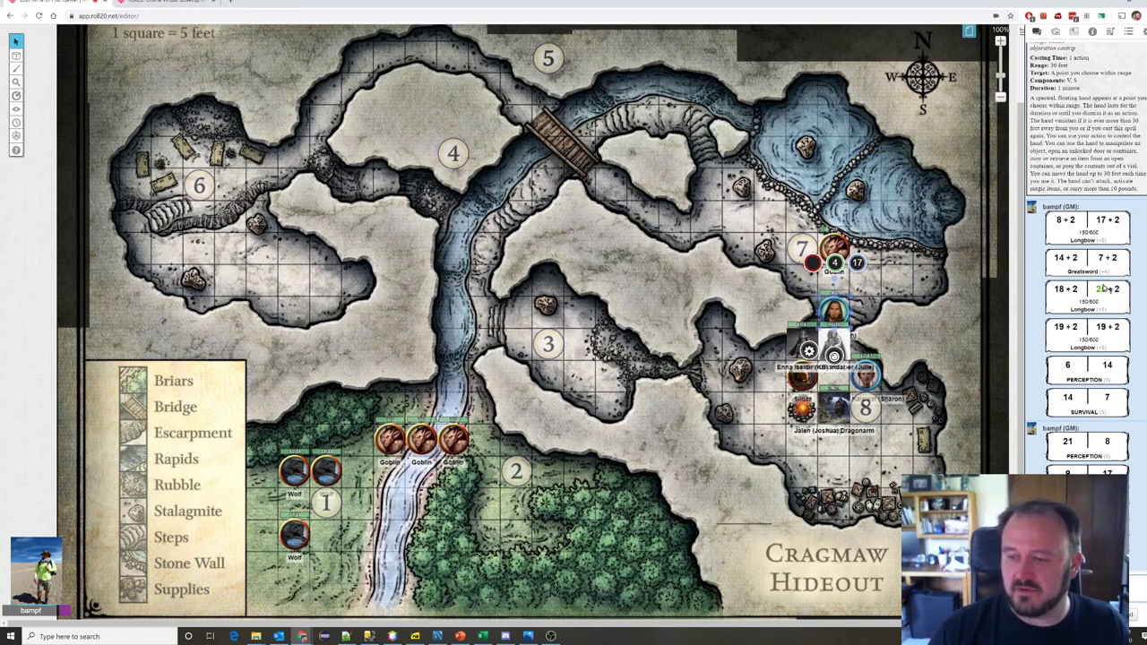
key("alt+Tab")
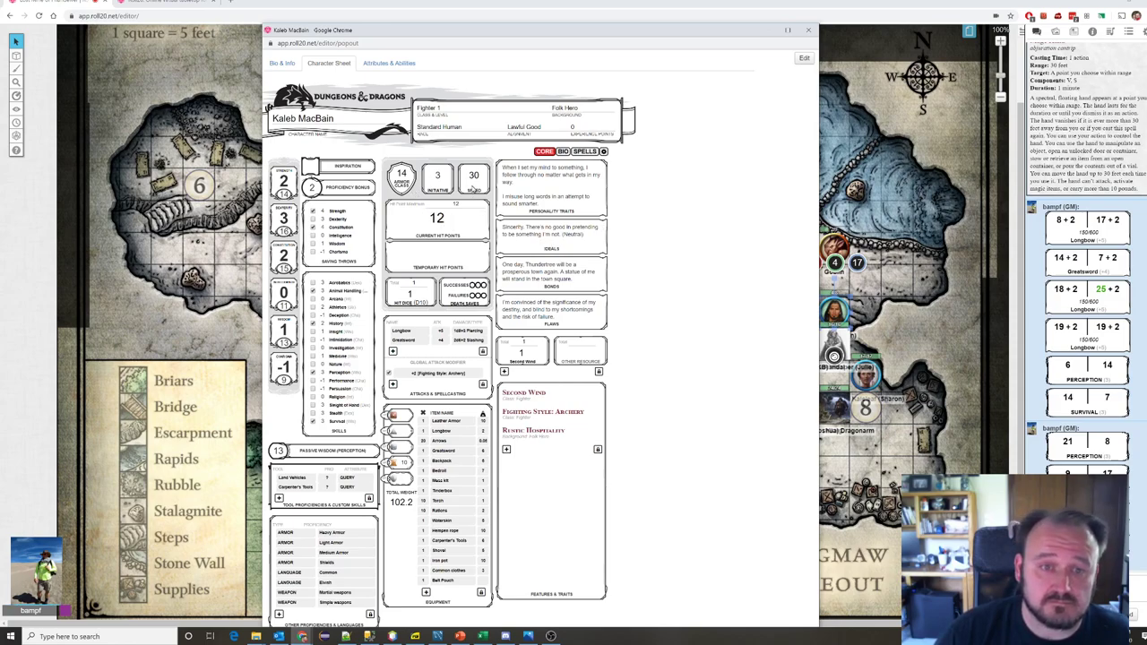
Step: Select Kaleb's Speed value 30 and drag his sheet mostly off the left edge to uncover the map
double_click(473, 174)
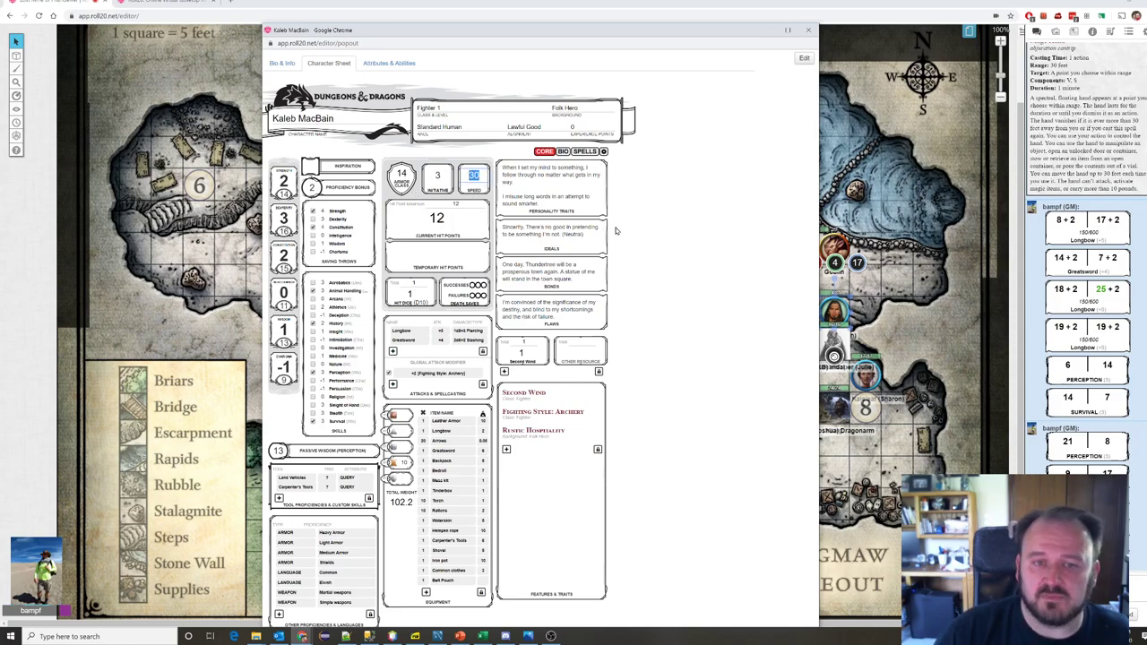
left_click_drag(625, 32, 4, 309)
Step: Place Bastius's token just below the goblin in area 7, then bring Kaleb's sheet back to top centre
key("alt+Tab")
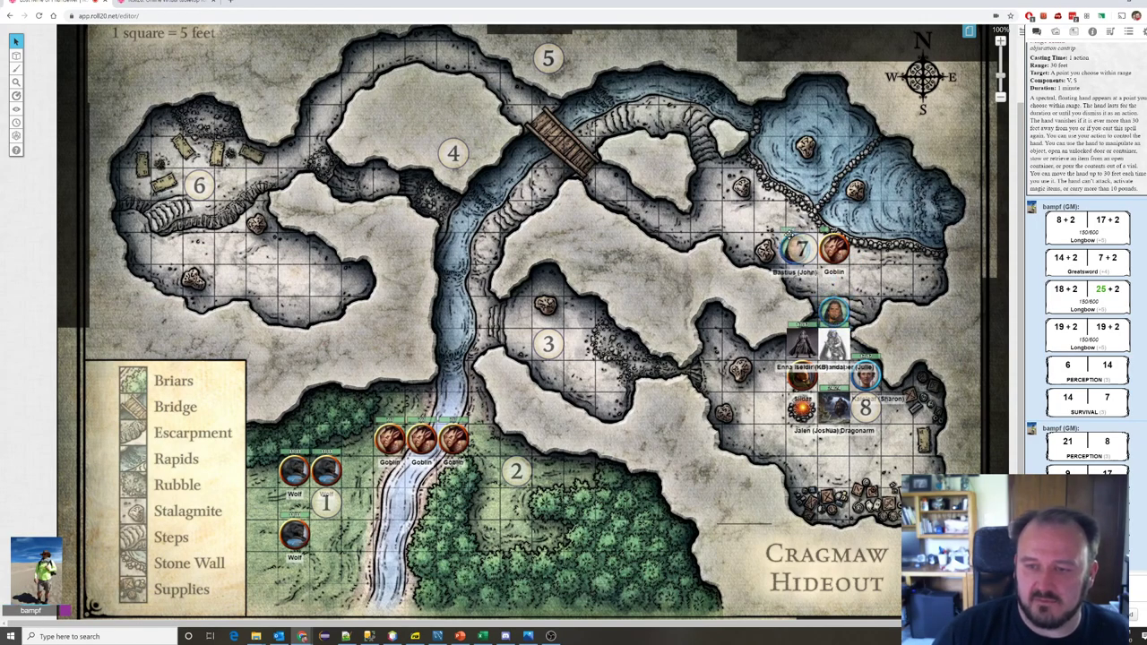
left_click(769, 215)
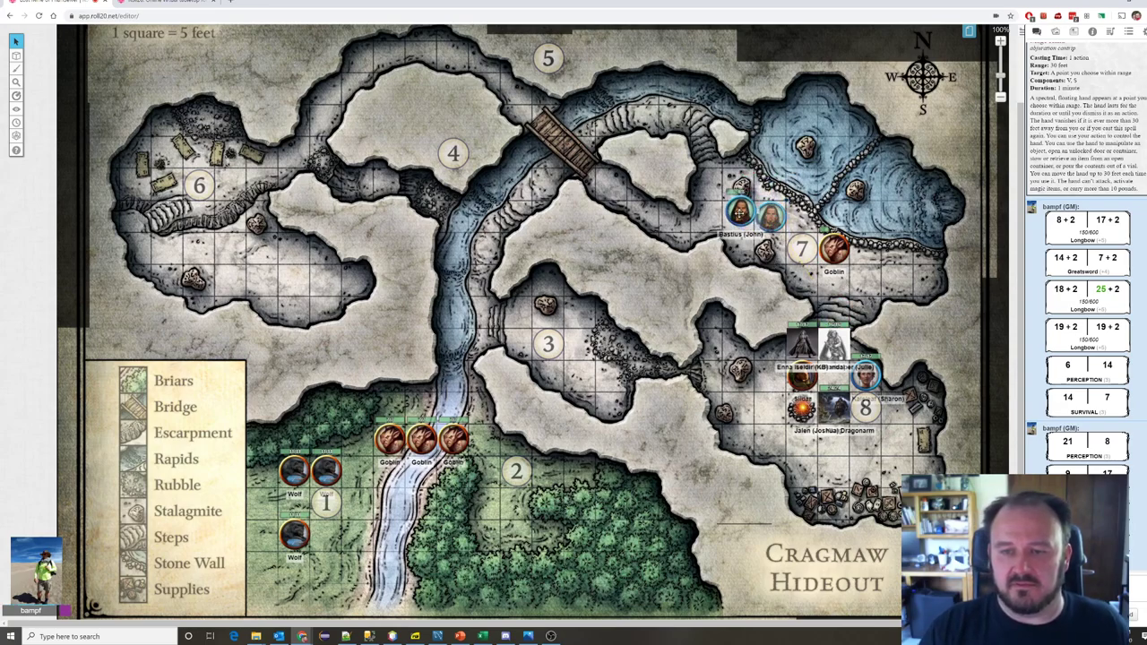
left_click_drag(737, 211, 703, 184)
left_click(790, 211)
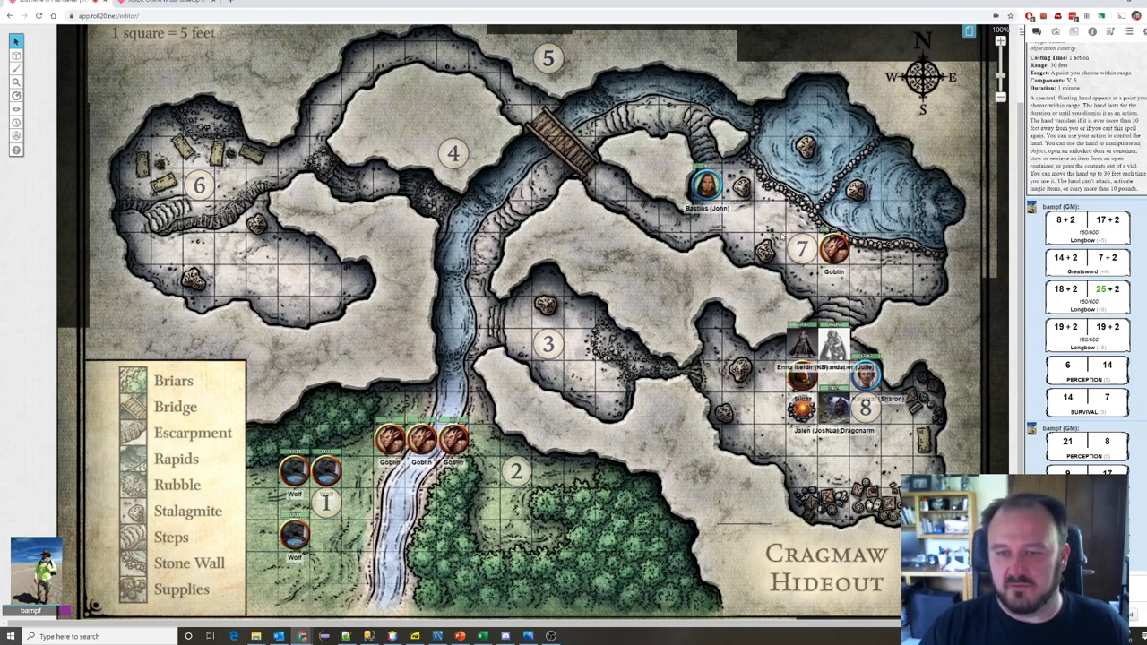
left_click_drag(706, 185, 833, 281)
key("alt+Tab")
key("alt+Tab")
key("alt+Tab")
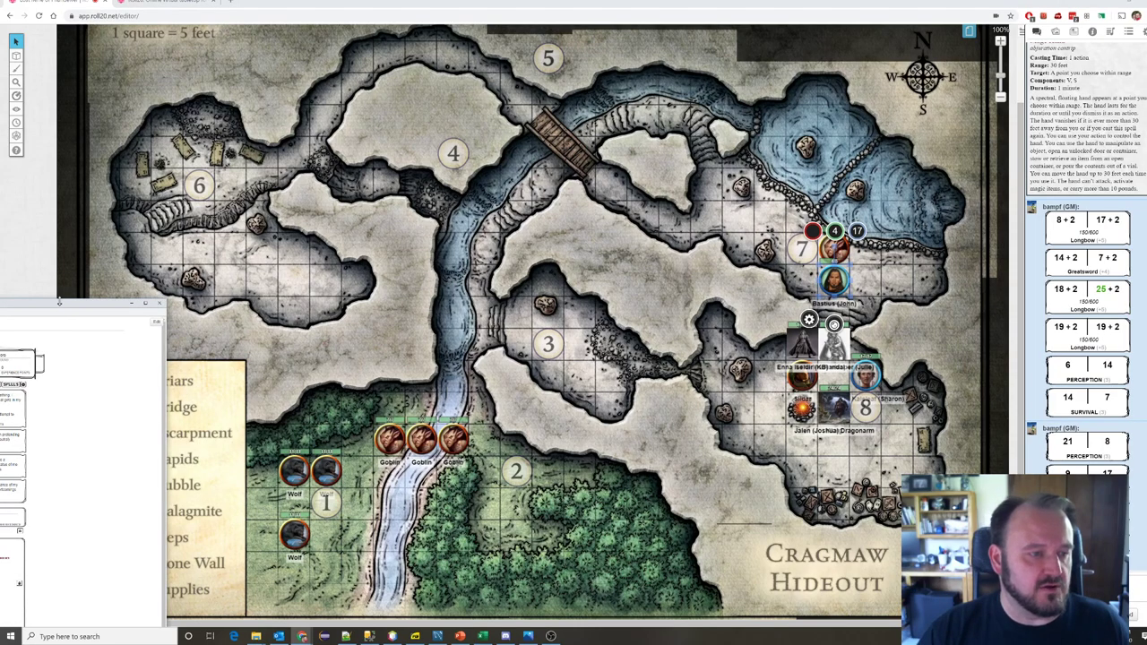
left_click_drag(59, 305, 621, 40)
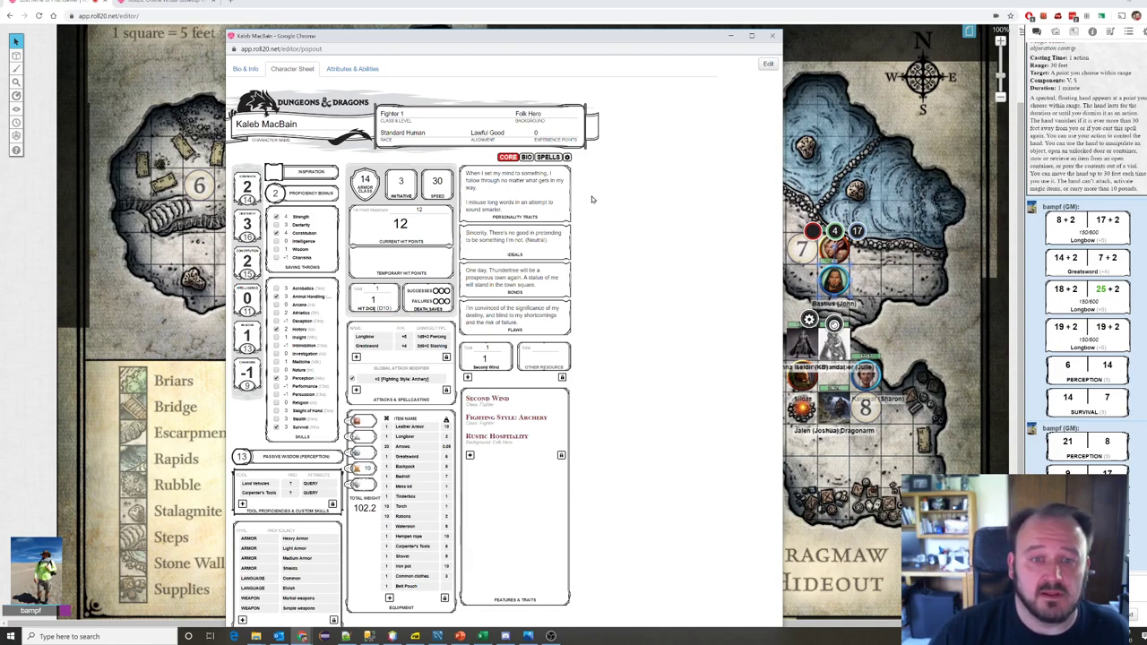
Step: Browse Kaleb's portrait/background and raw attribute pages, then return to the CORE sheet
left_click(244, 70)
scroll(503, 182, "down", 2)
scroll(448, 143, "up", 2)
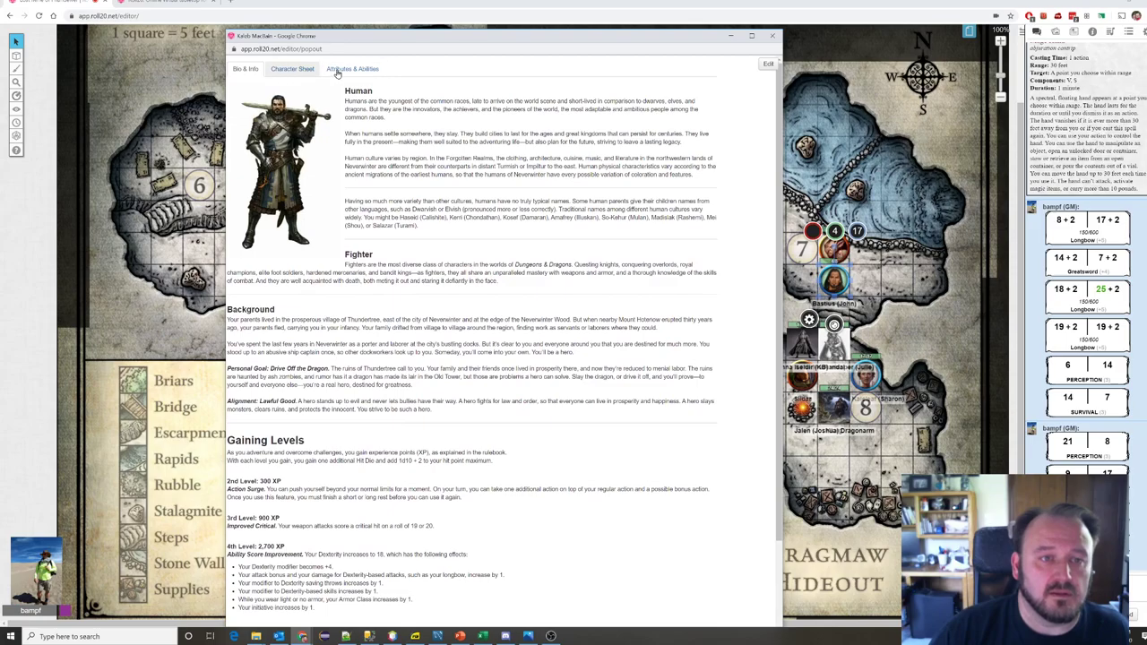
left_click(359, 71)
scroll(443, 179, "down", 3)
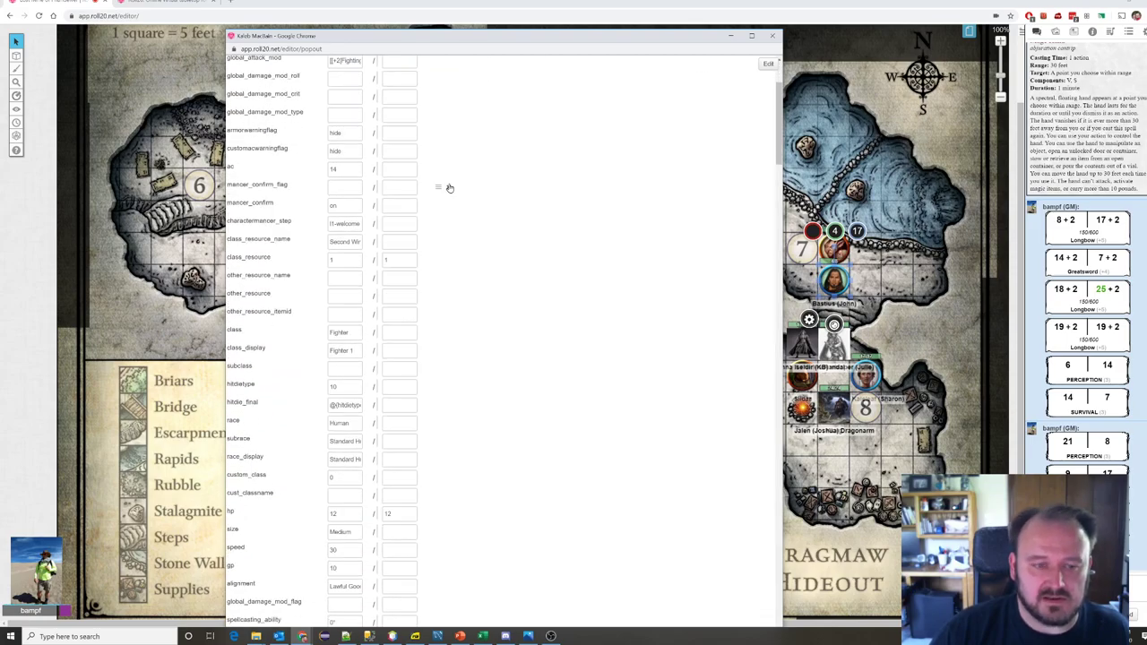
scroll(491, 192, "up", 1)
scroll(494, 195, "up", 3)
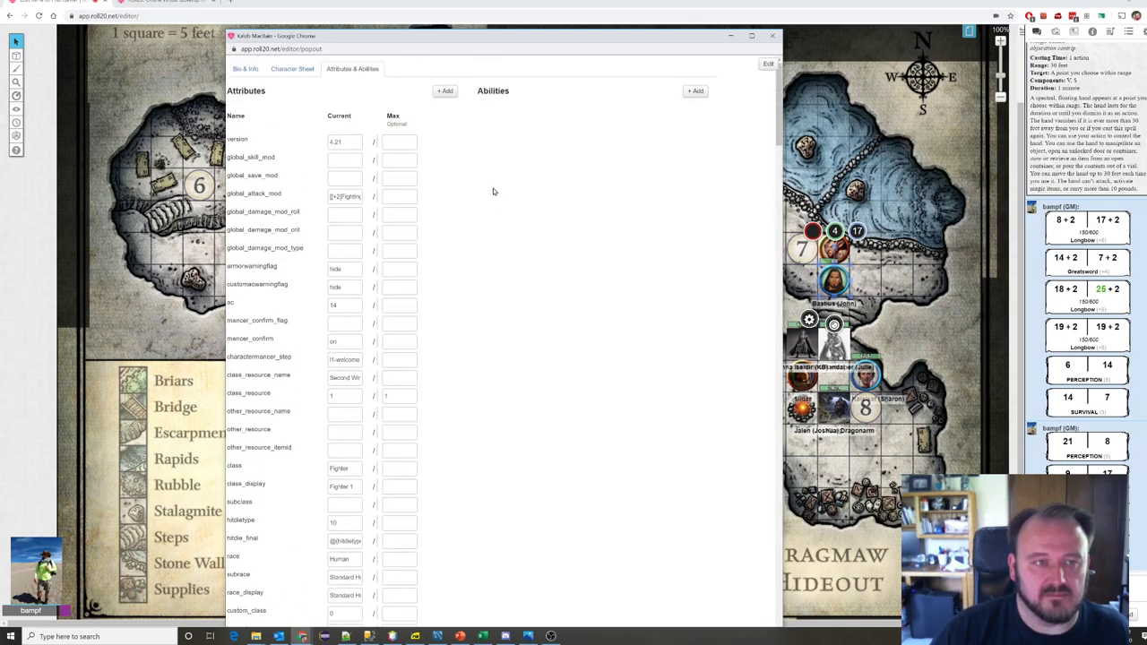
left_click(290, 71)
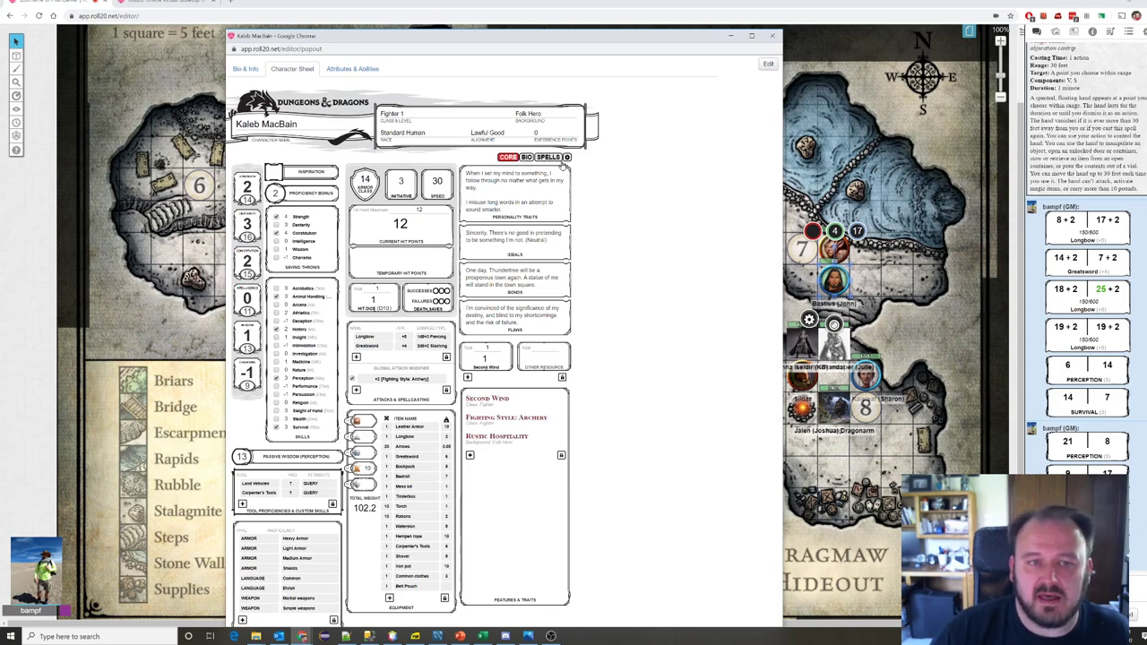
left_click(527, 157)
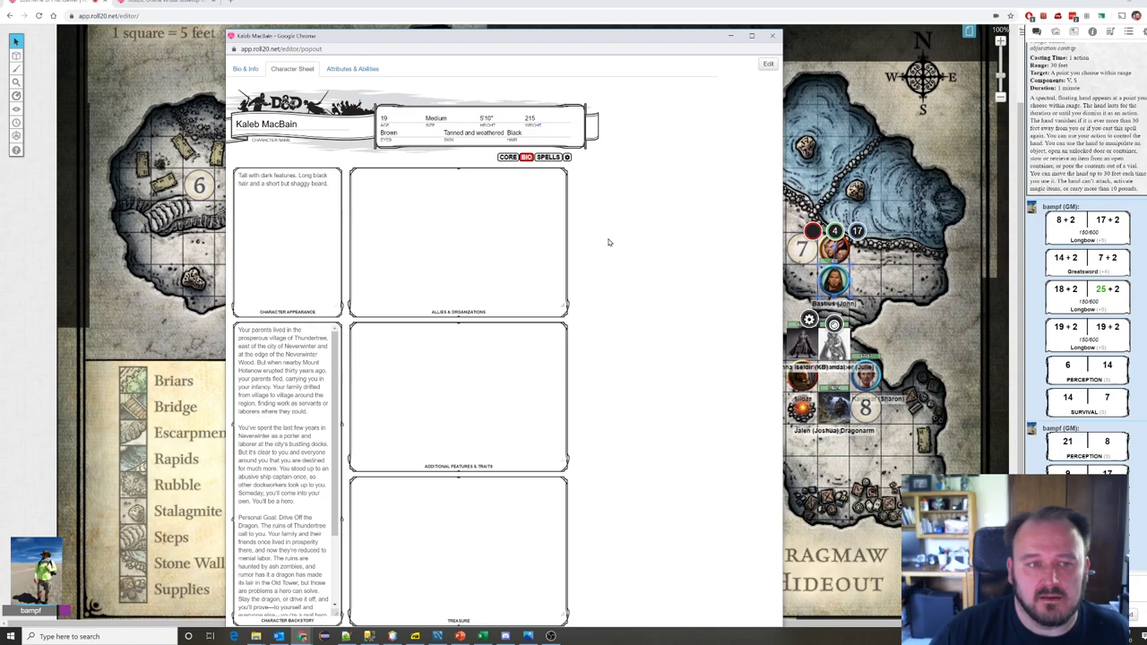
triple_click(331, 184)
left_click(268, 214)
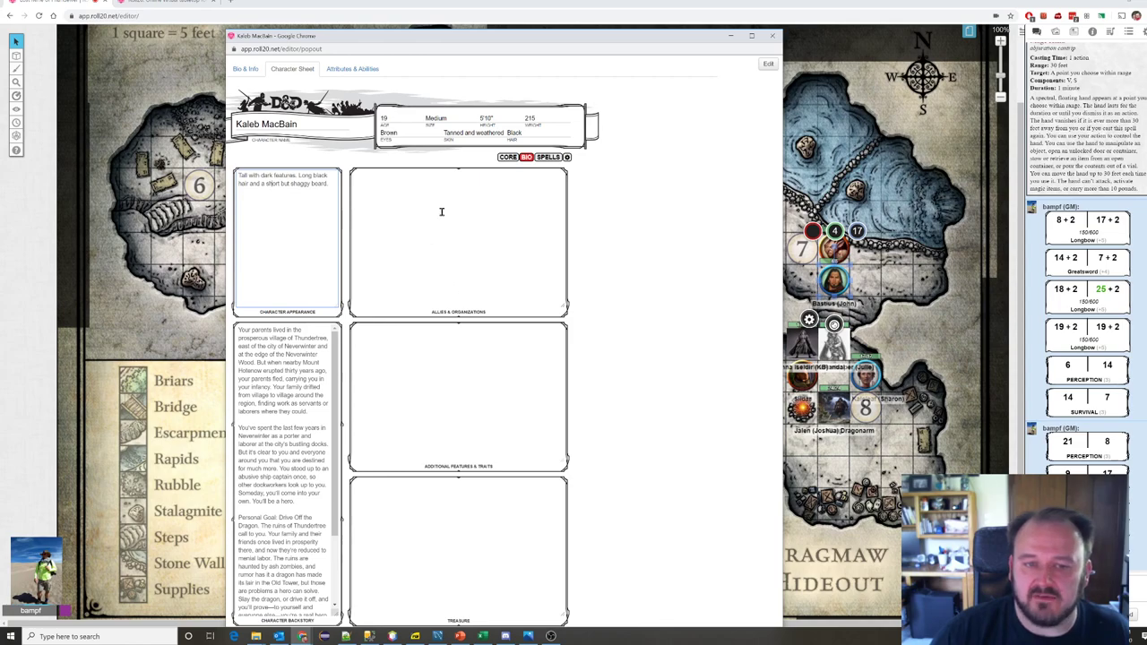
left_click(423, 369)
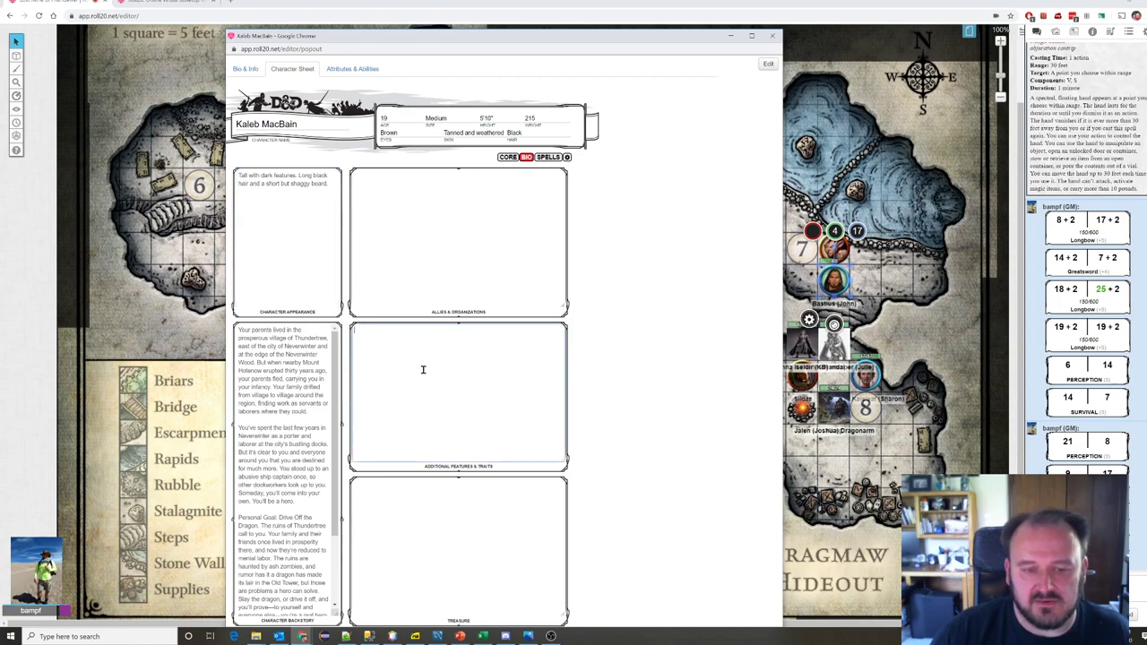
left_click(435, 538)
scroll(275, 421, "down", 2)
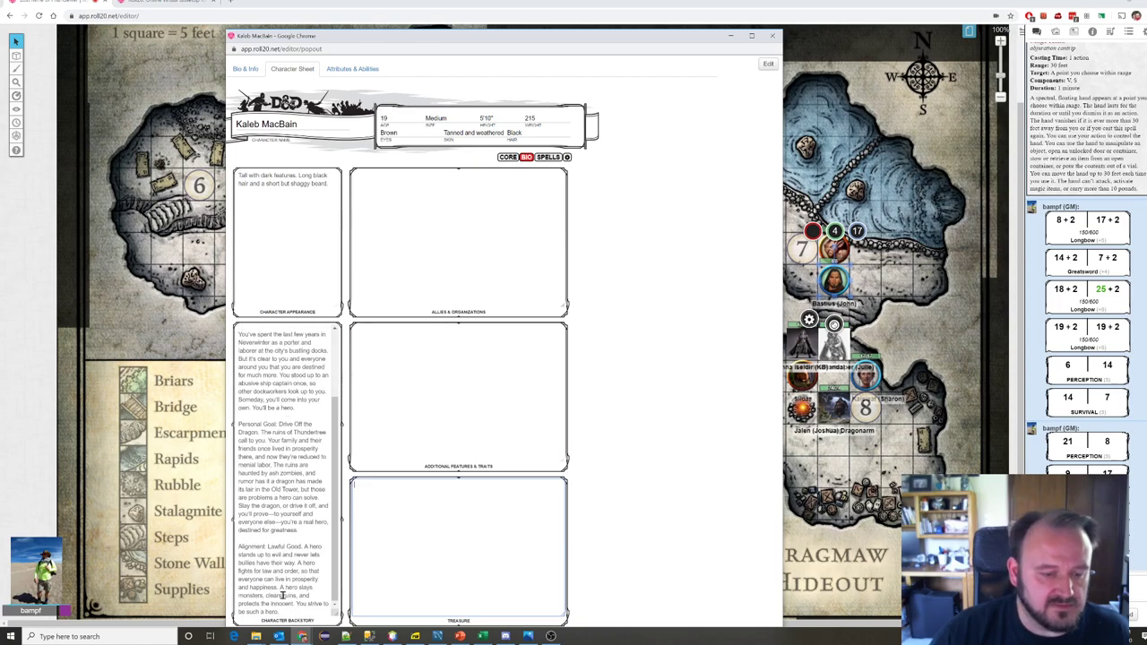
scroll(283, 455, "up", 2)
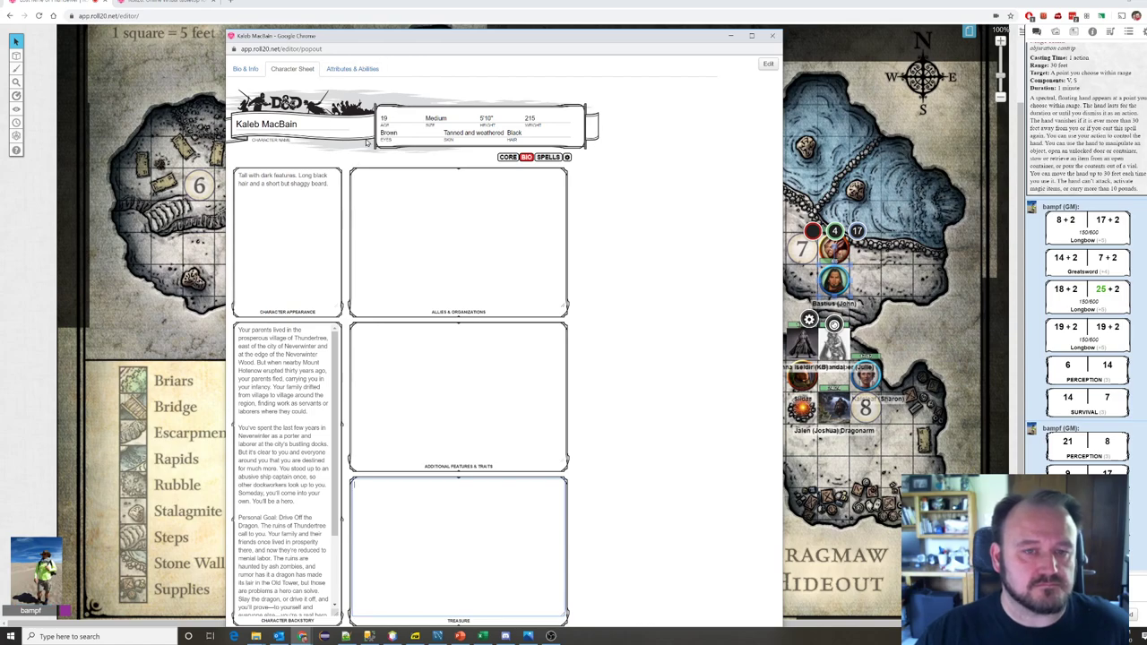
left_click(555, 155)
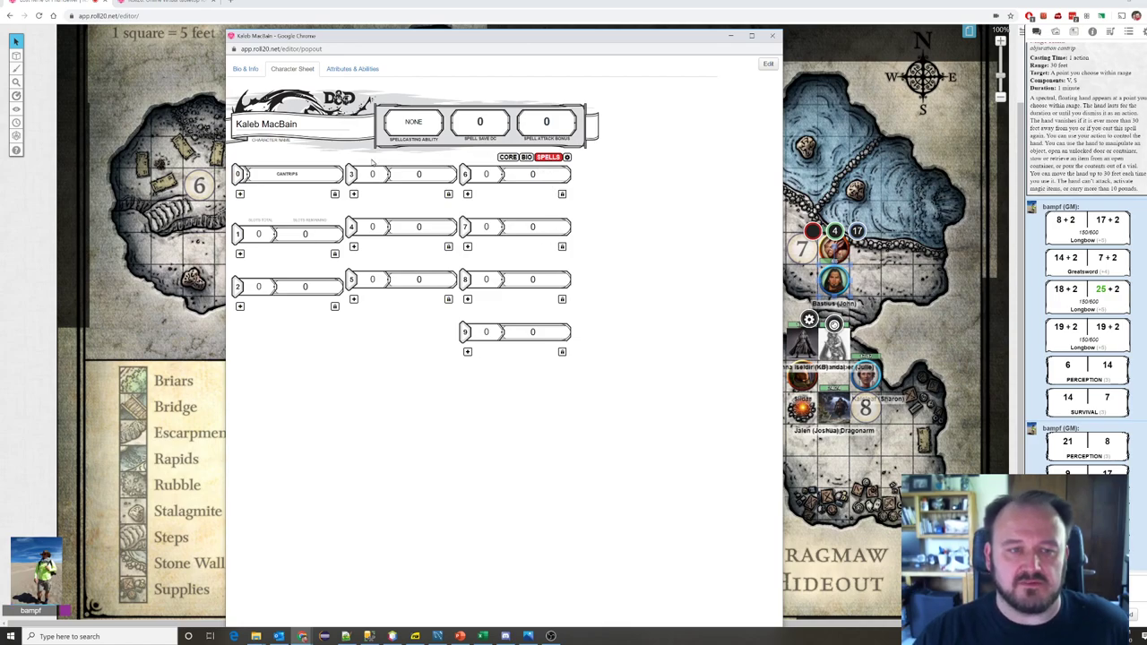
left_click(508, 156)
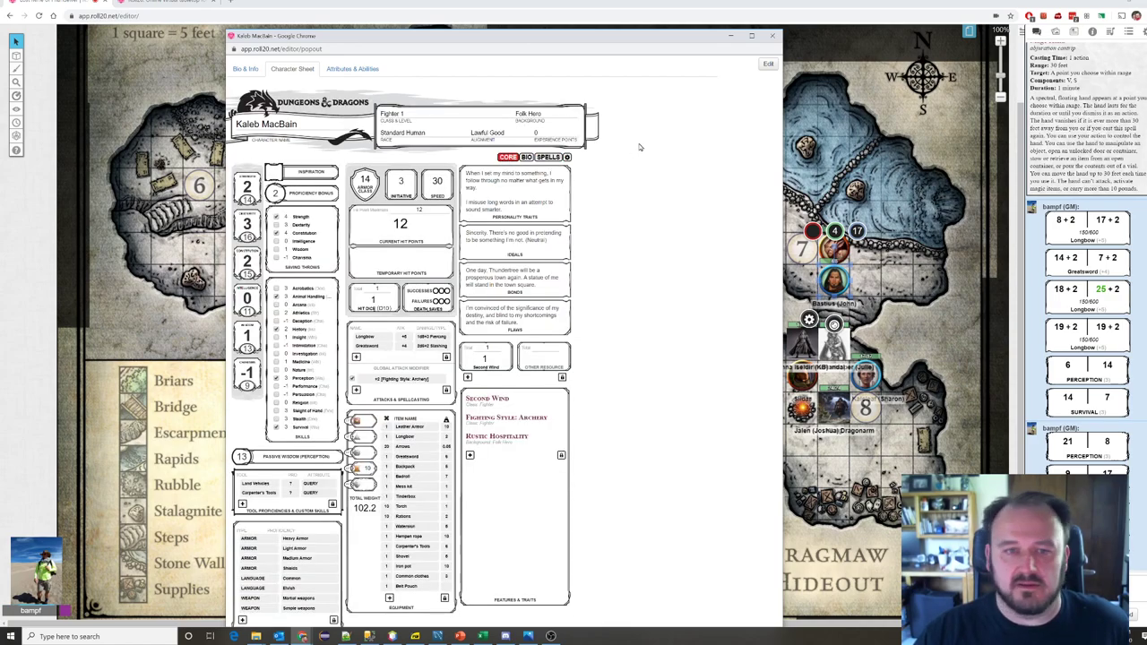
Step: Close Kaleb's sheet, open Adrie Moonwhisper's from the Journal, and enlarge it over the map
left_click(773, 35)
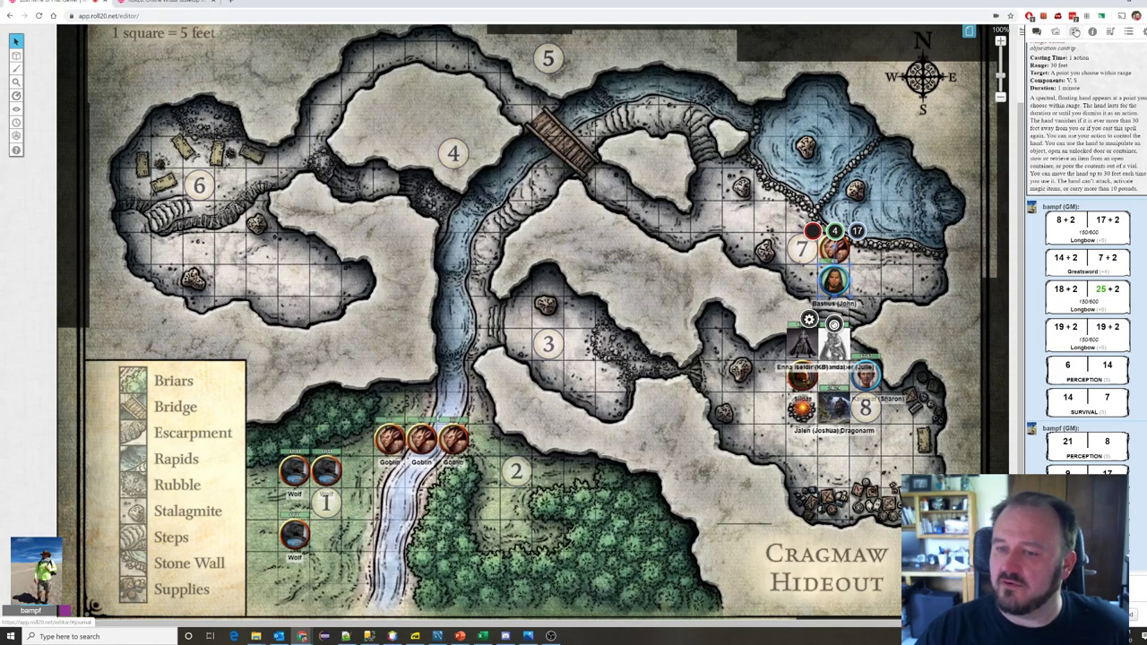
left_click(1073, 32)
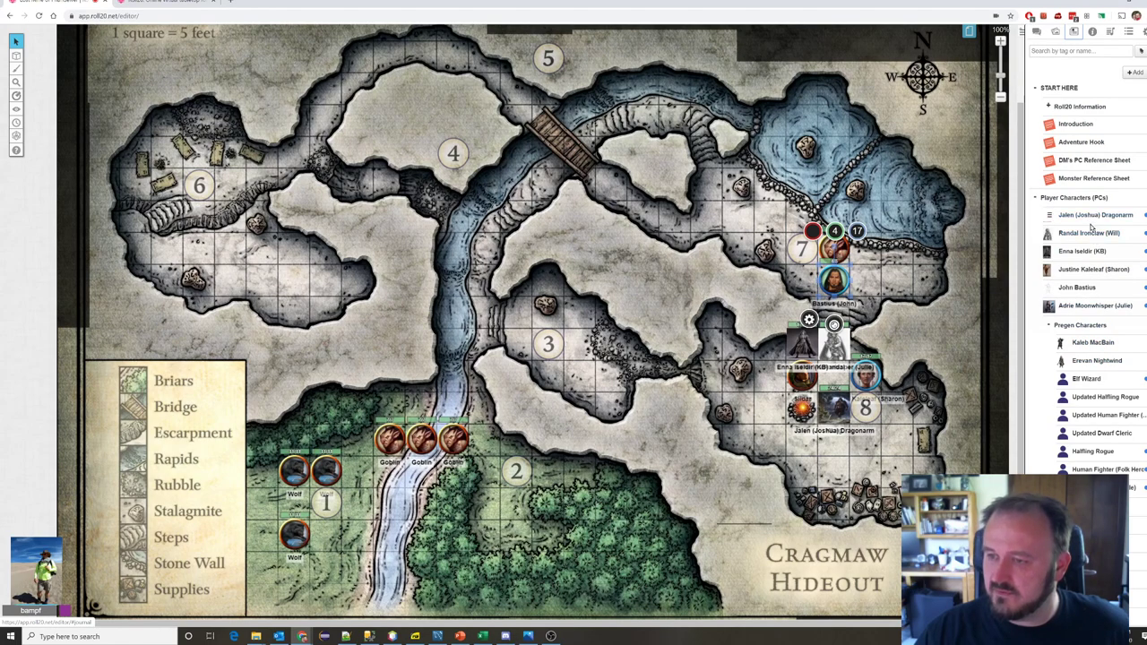
left_click(1078, 308)
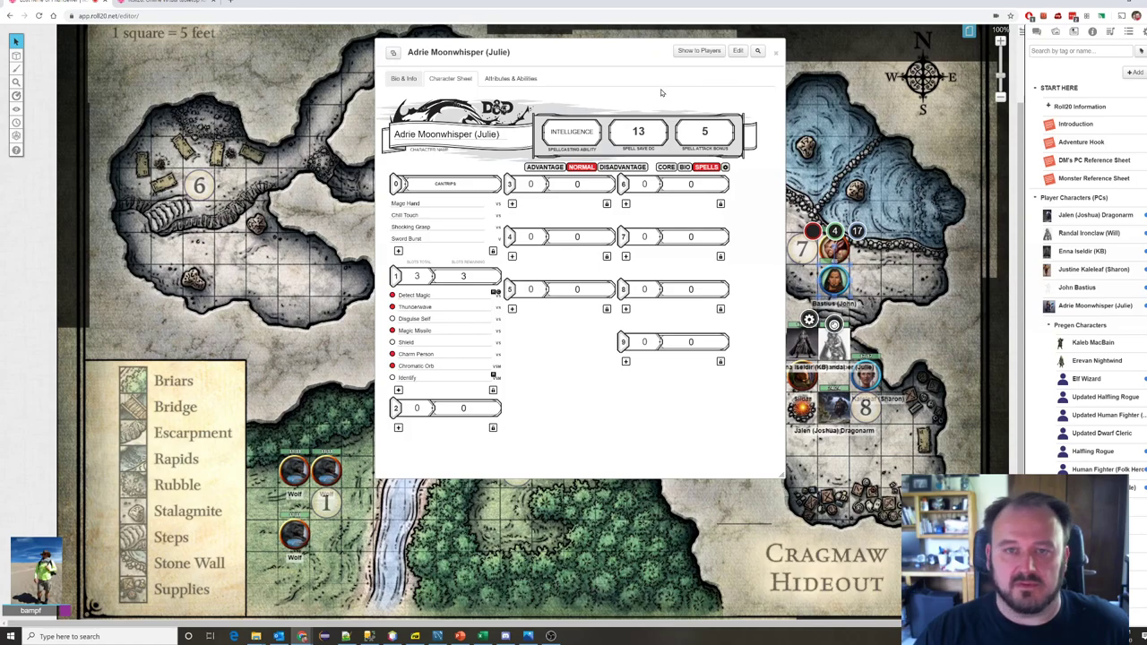
left_click_drag(587, 54, 541, 51)
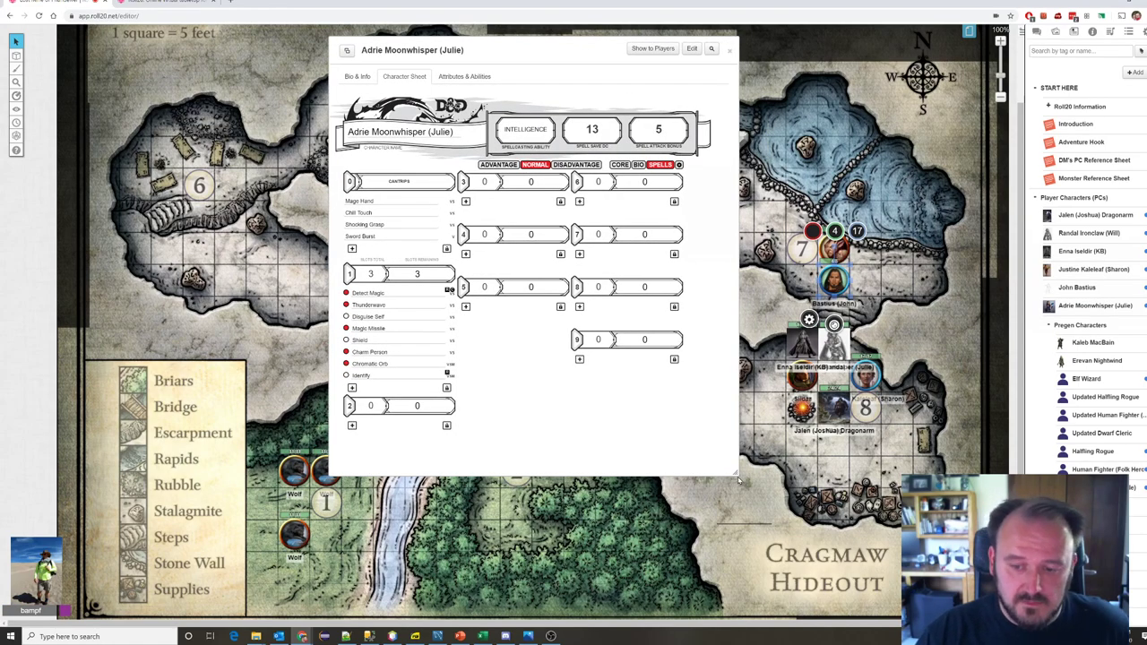
left_click_drag(738, 480, 835, 535)
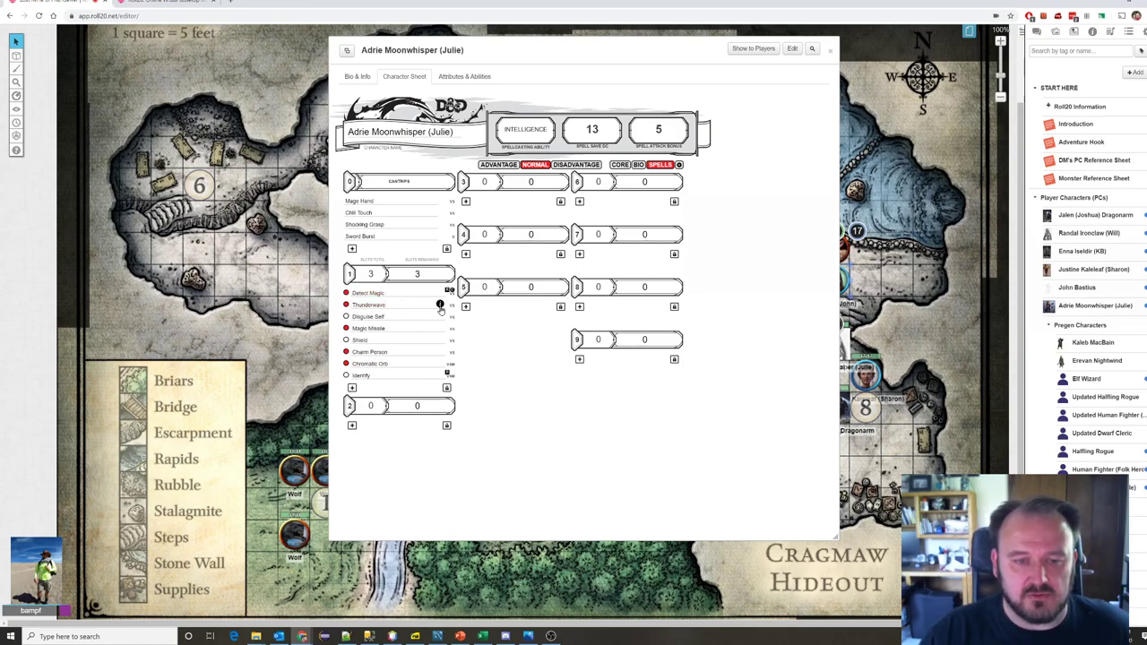
Step: Read Thunderwave's description and cast it at level 1: DC13 Constitution save, 2 damage
left_click(439, 304)
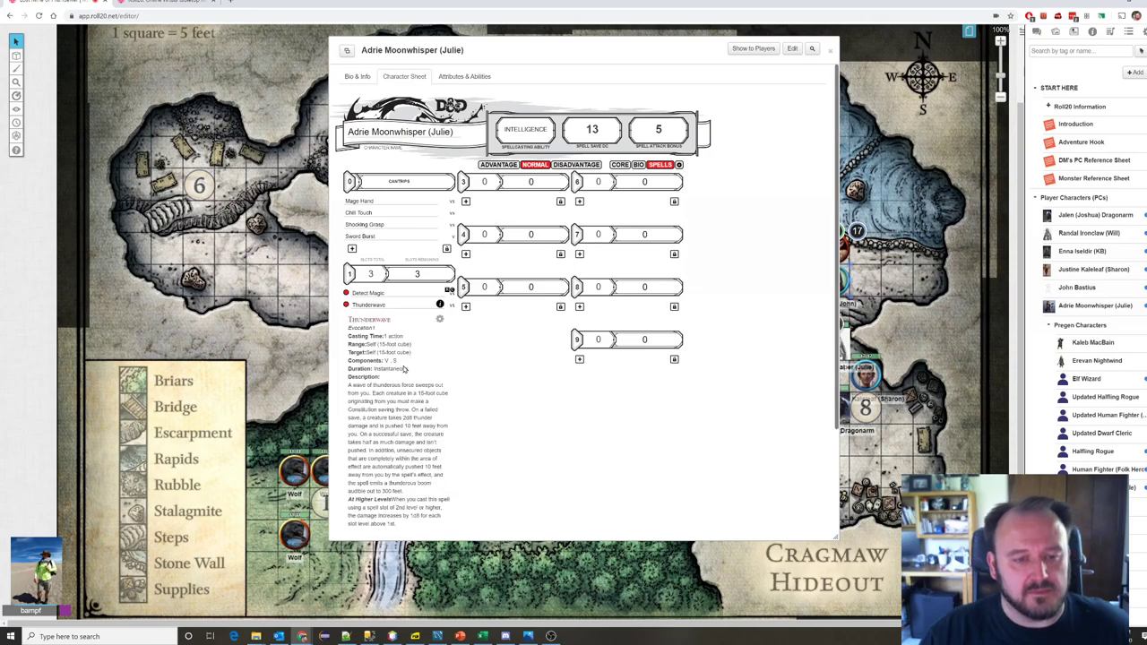
scroll(405, 369, "down", 1)
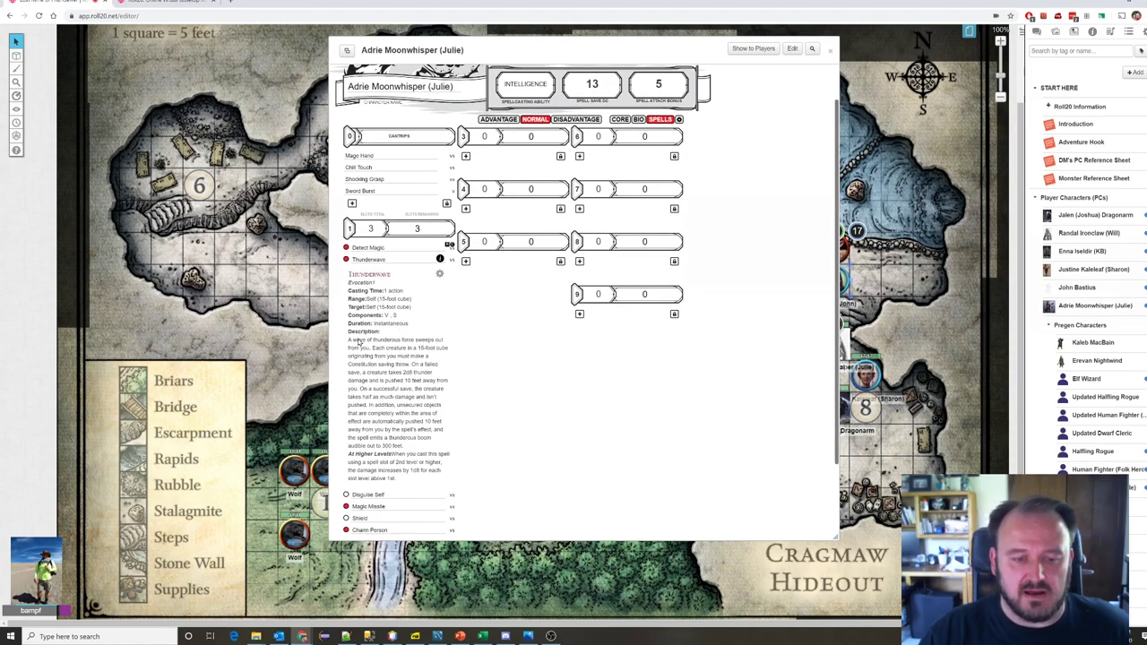
scroll(382, 344, "down", 1)
scroll(383, 344, "up", 1)
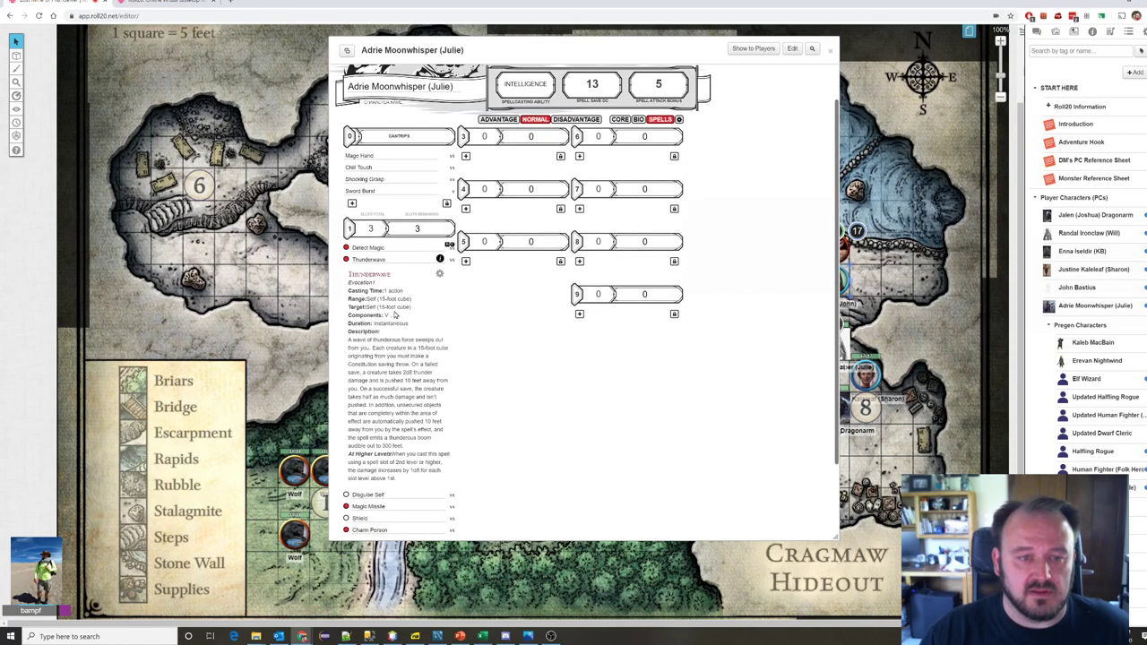
left_click(377, 261)
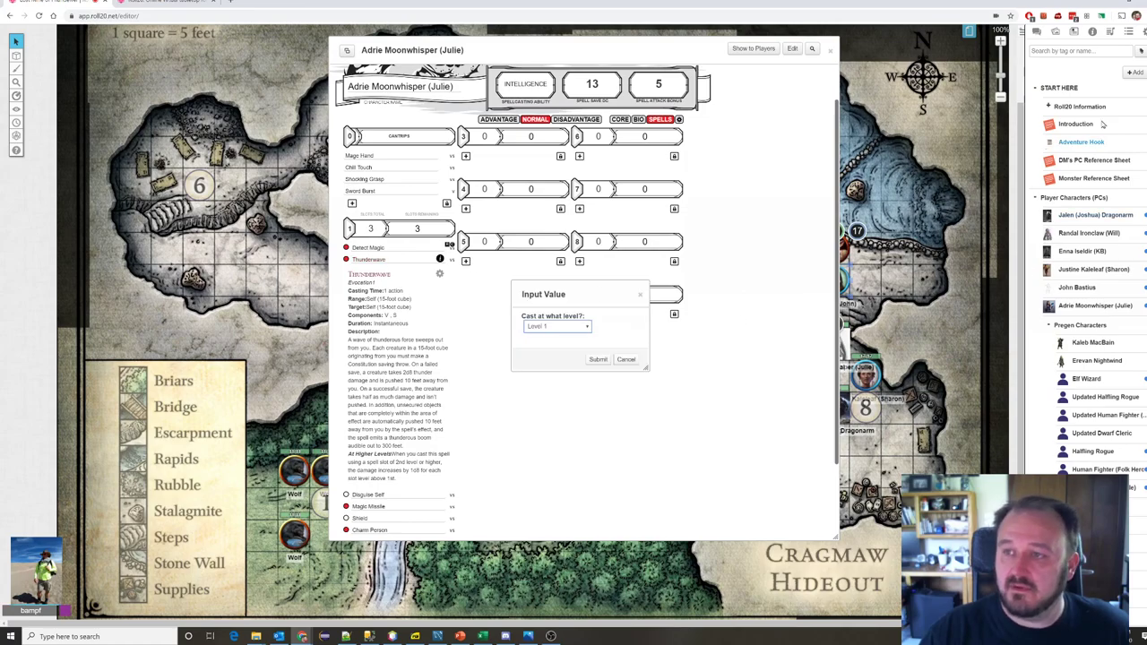
left_click(1037, 31)
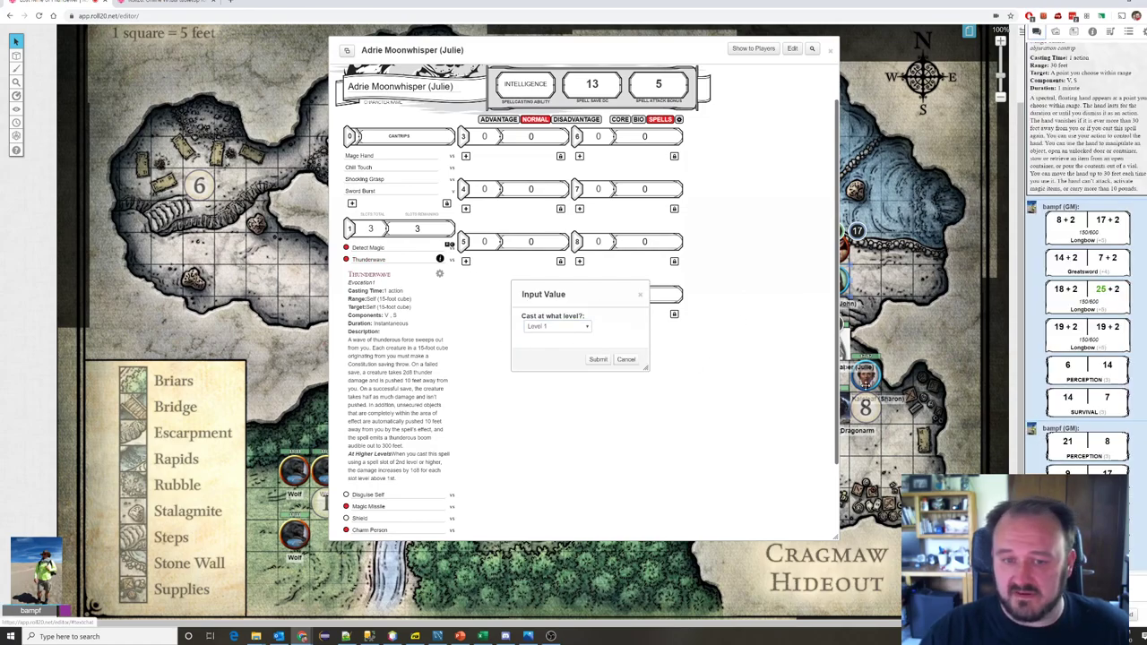
left_click(599, 361)
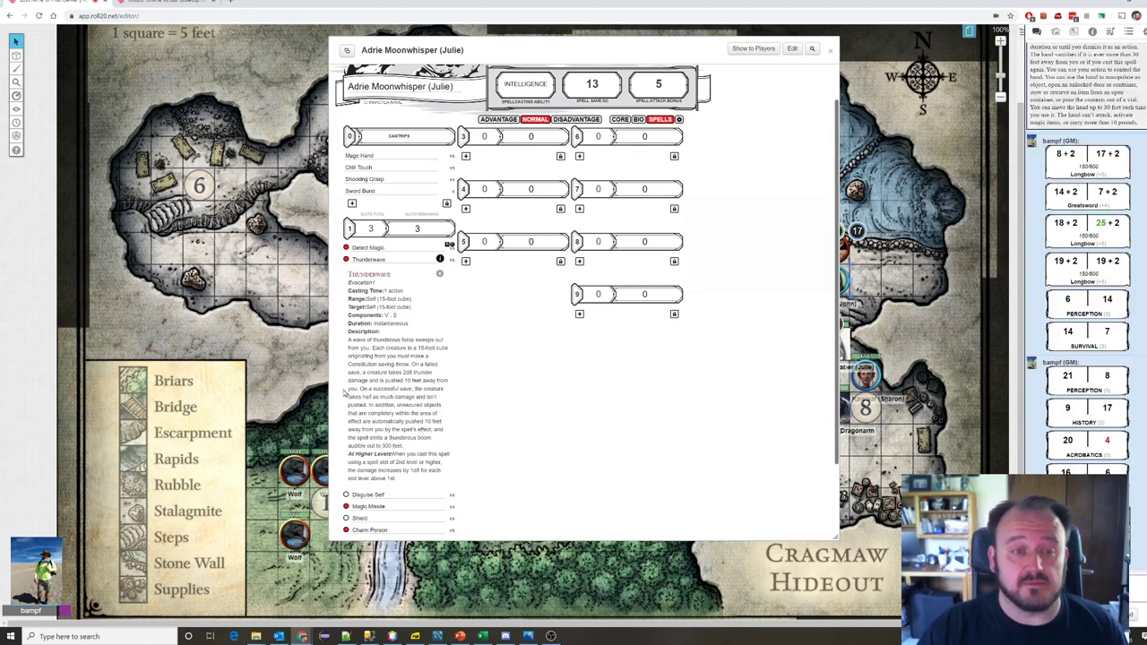
Step: Dismiss a second Thunderwave cast, post the Mage Hand card to chat, and collapse Thunderwave
left_click(375, 260)
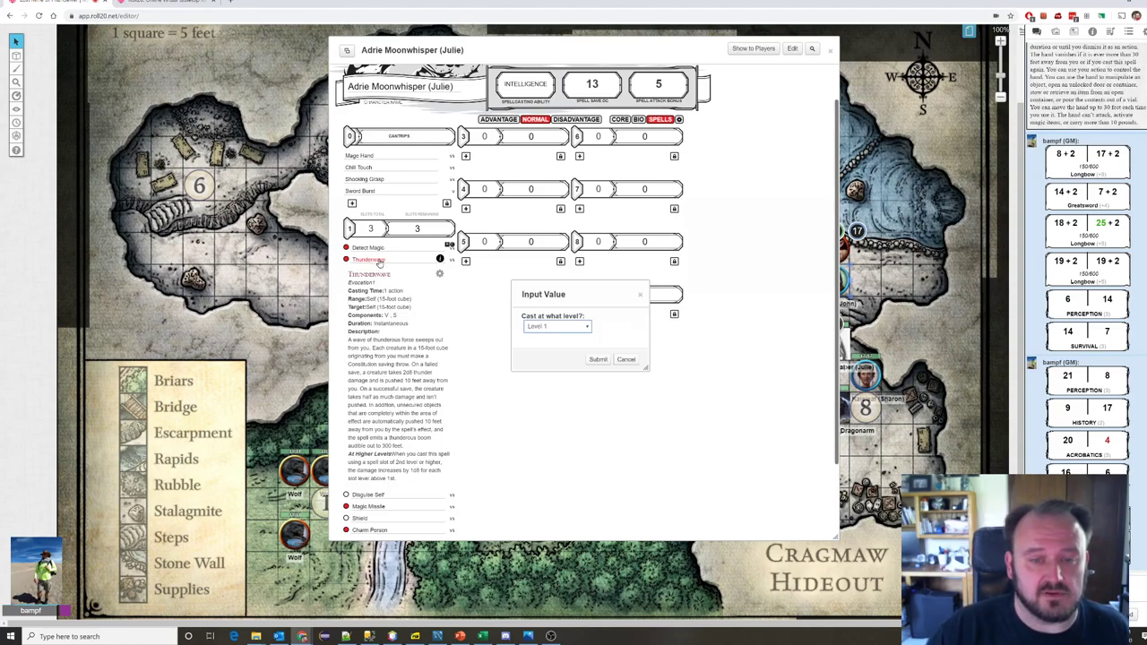
left_click(631, 365)
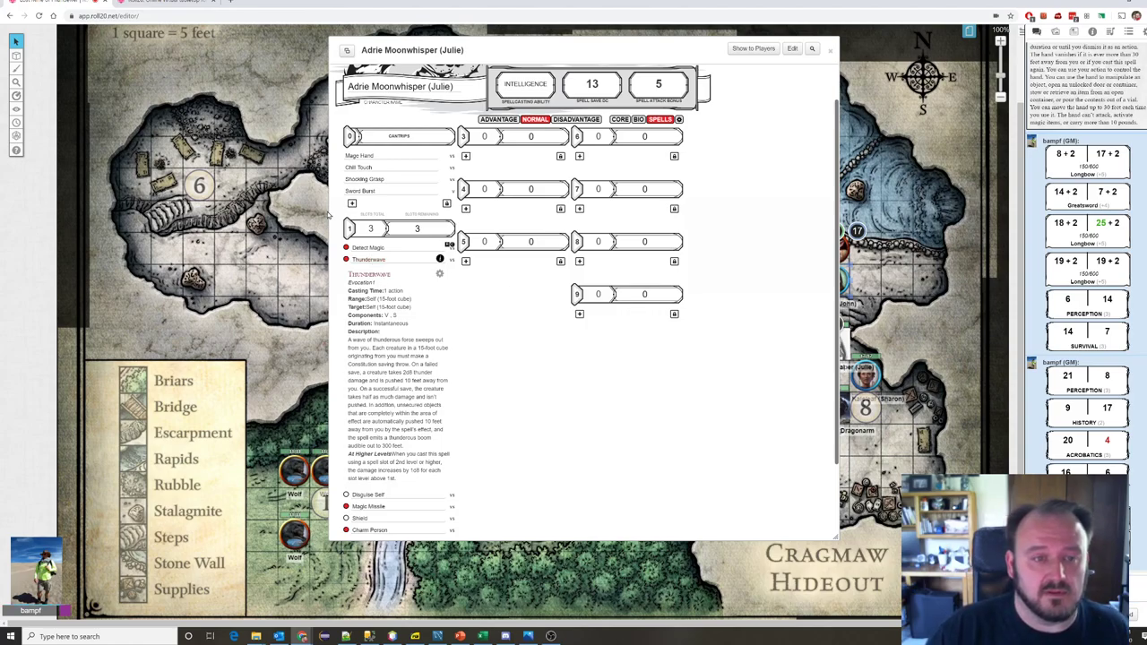
left_click(364, 158)
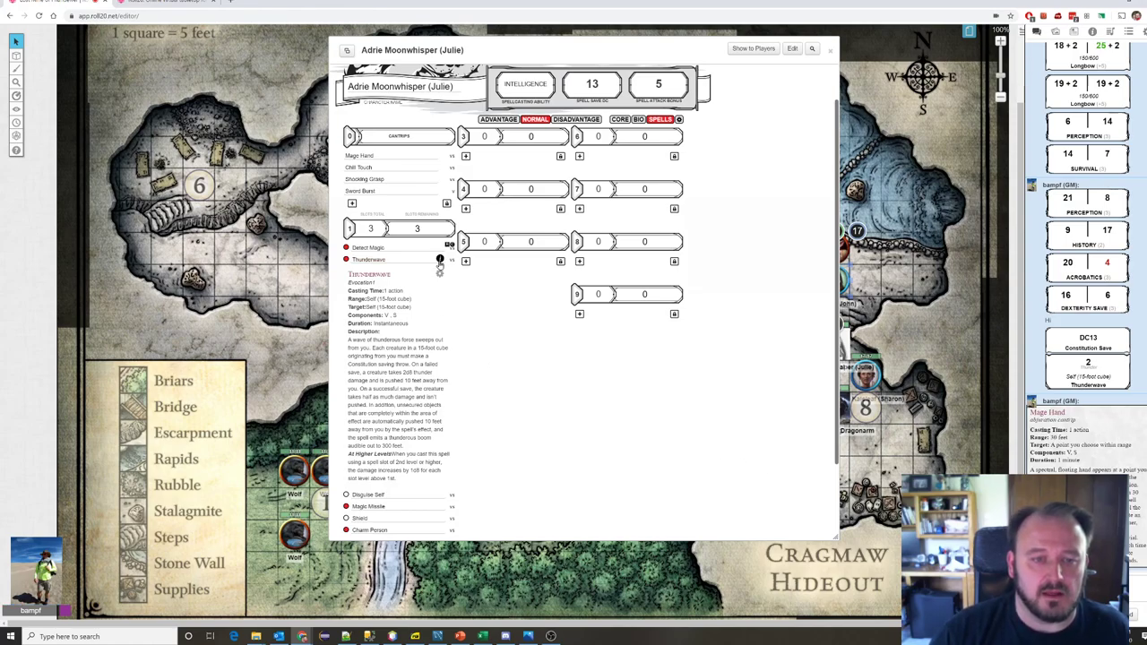
left_click(439, 260)
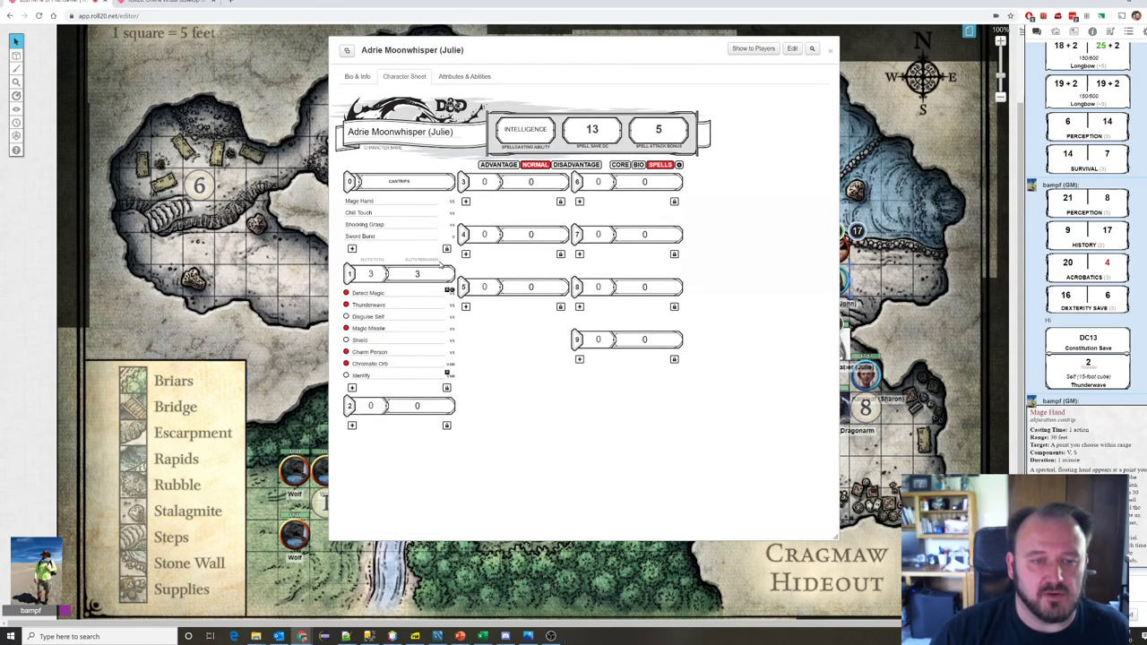
double_click(416, 273)
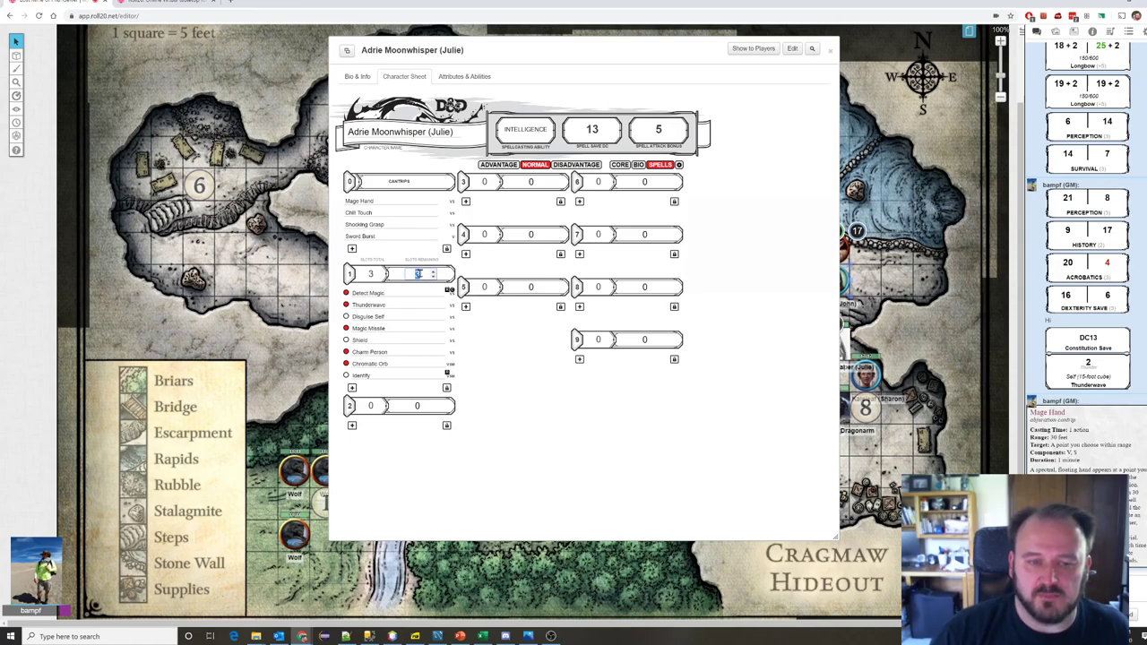
left_click(521, 353)
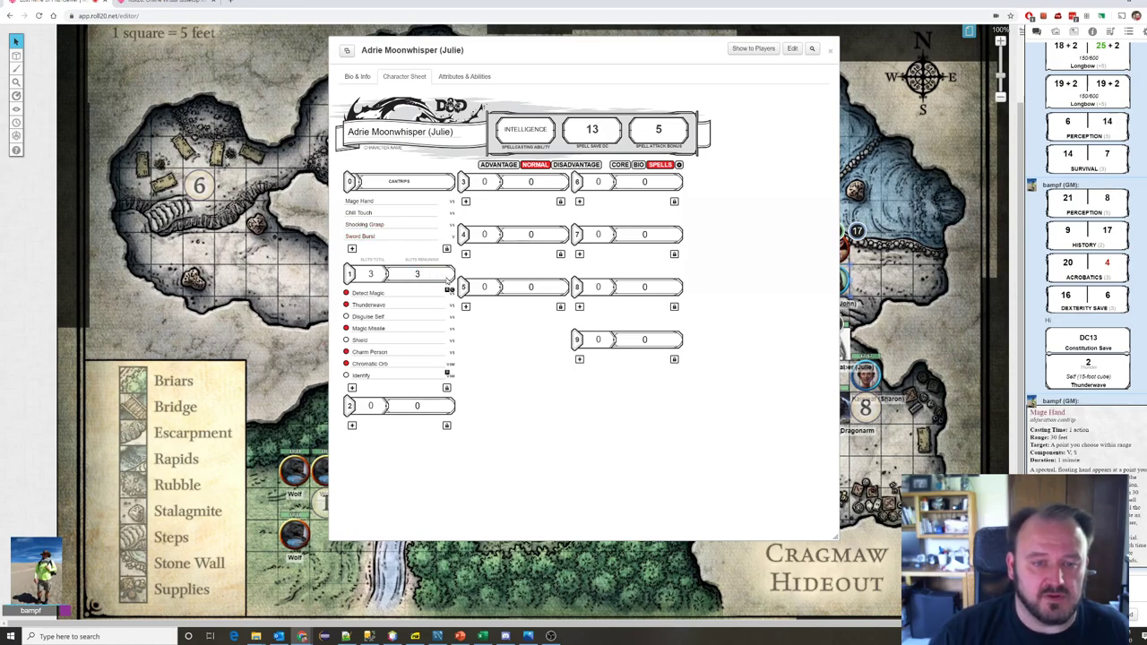
left_click(434, 280)
left_click(434, 280)
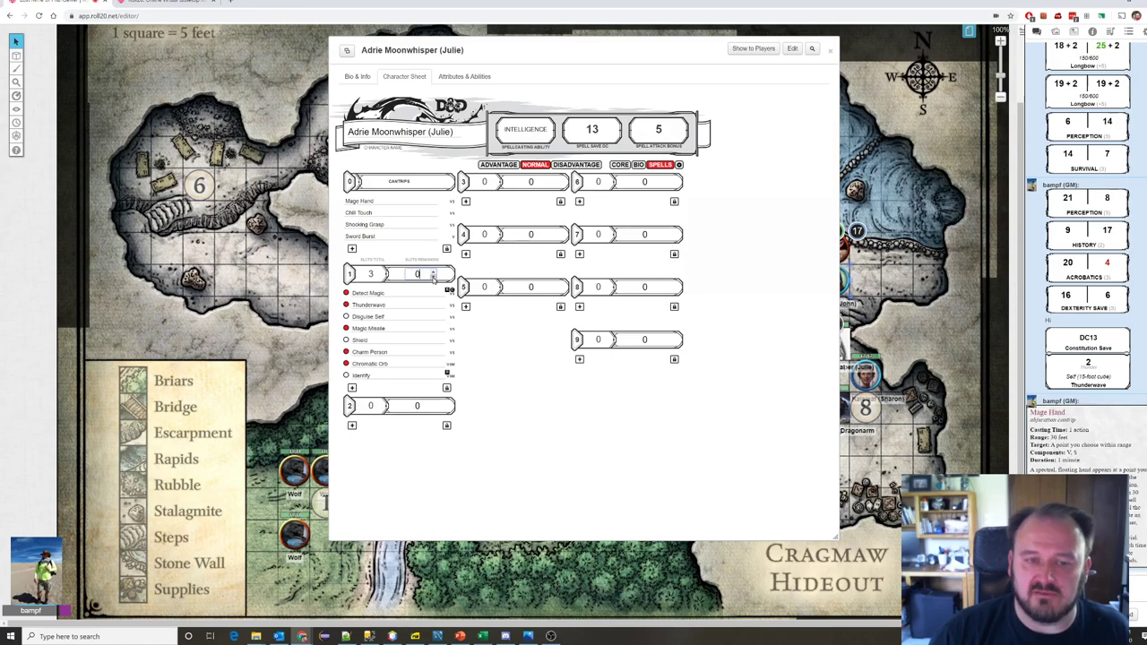
left_click(434, 273)
left_click(434, 274)
left_click(434, 273)
left_click(529, 396)
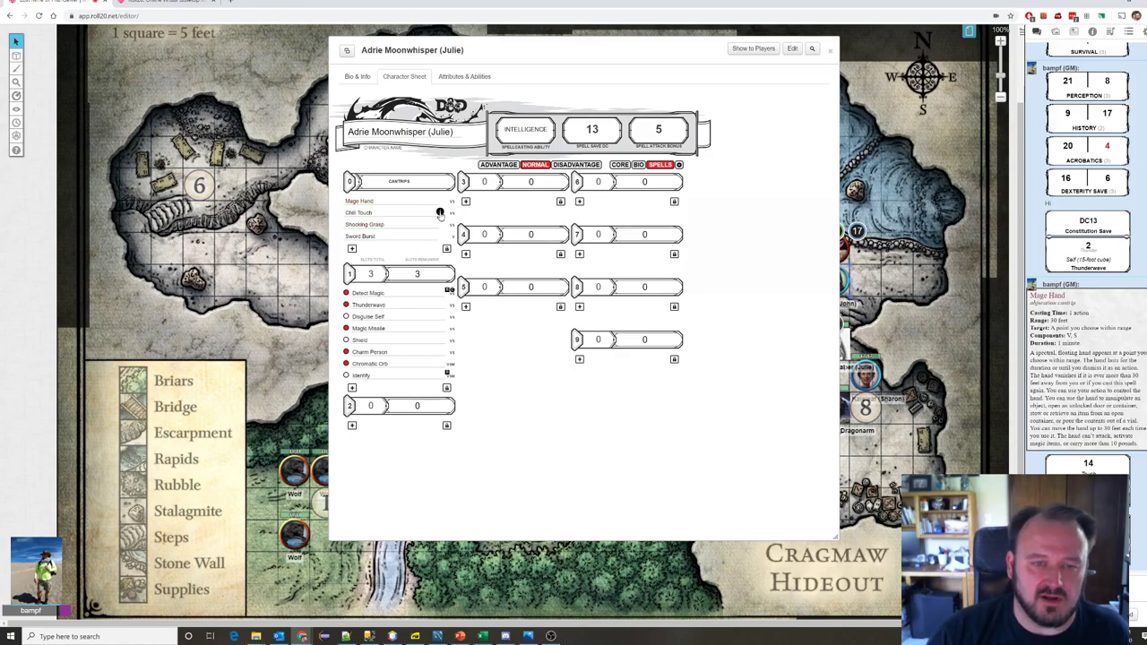
Step: Expand Adrie Moonwhisper's Chill Touch spell, then show her Bio & Info page with portrait and GM Notes
left_click(439, 213)
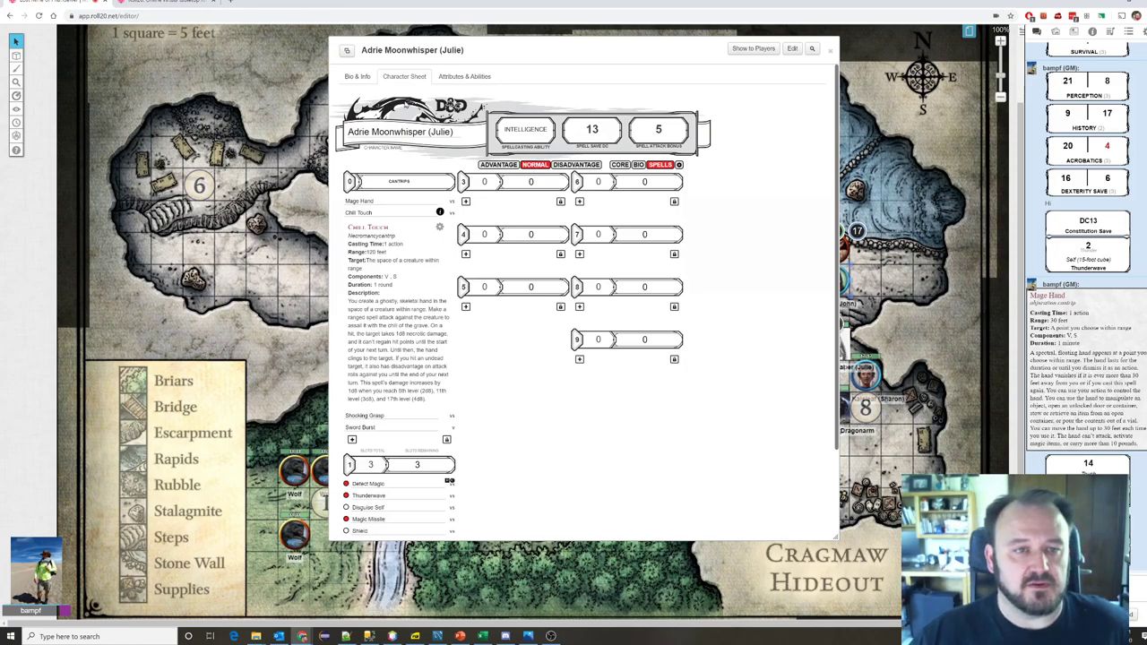
left_click(357, 78)
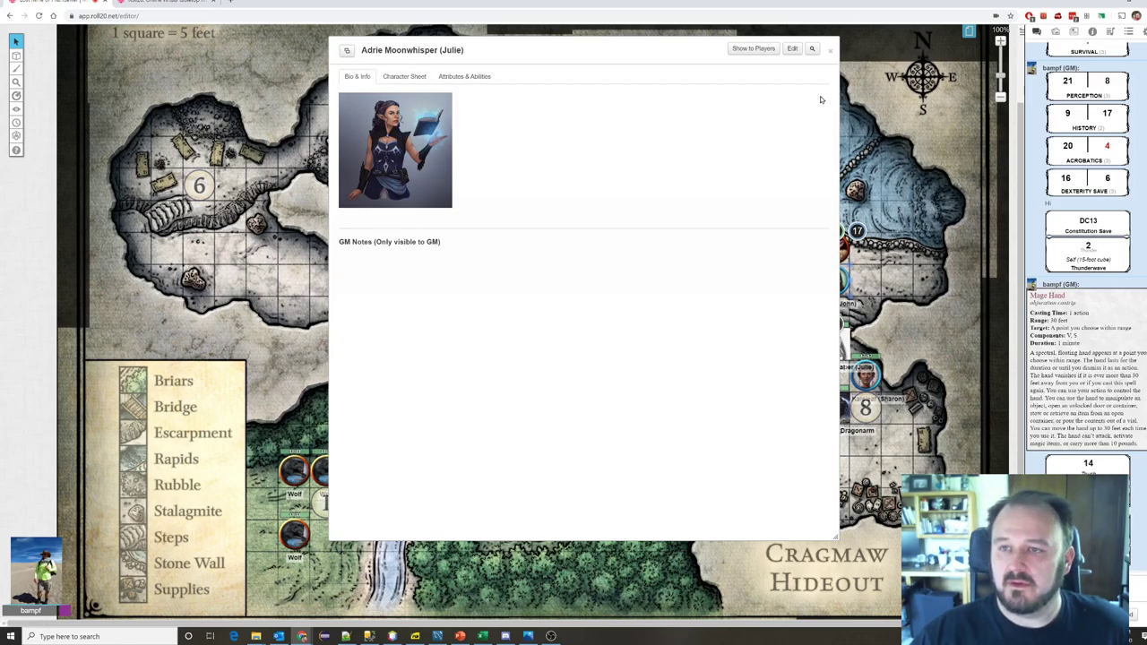
Step: Close Adrie's sheet and browse the Journal down to the magic items and Player Handouts
left_click(833, 52)
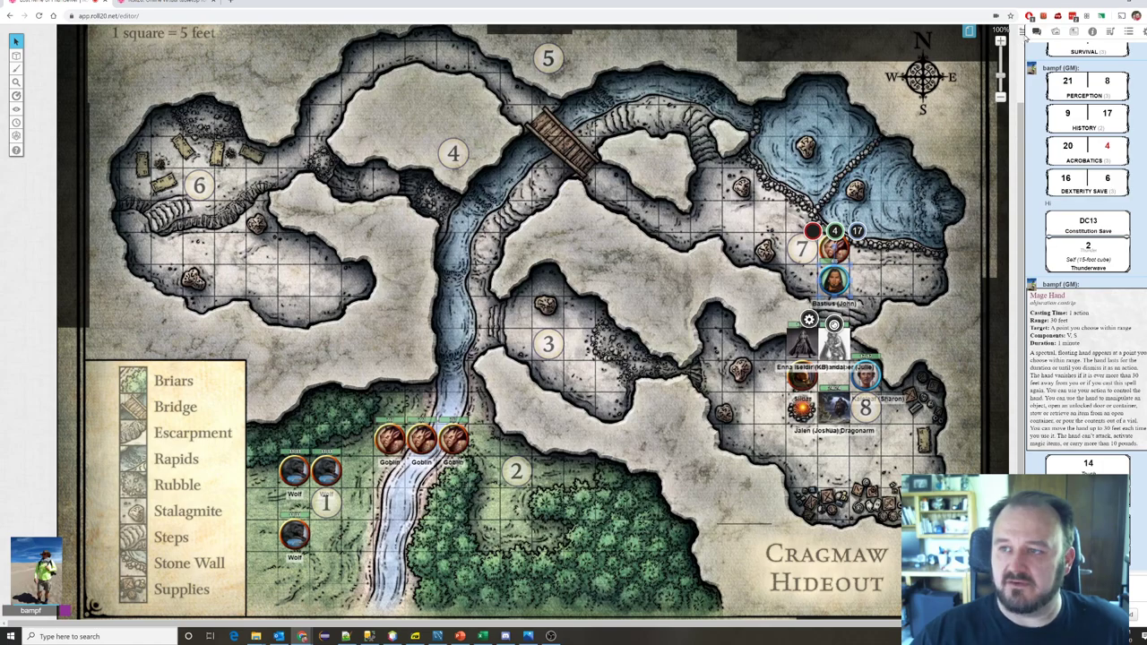
left_click(1074, 32)
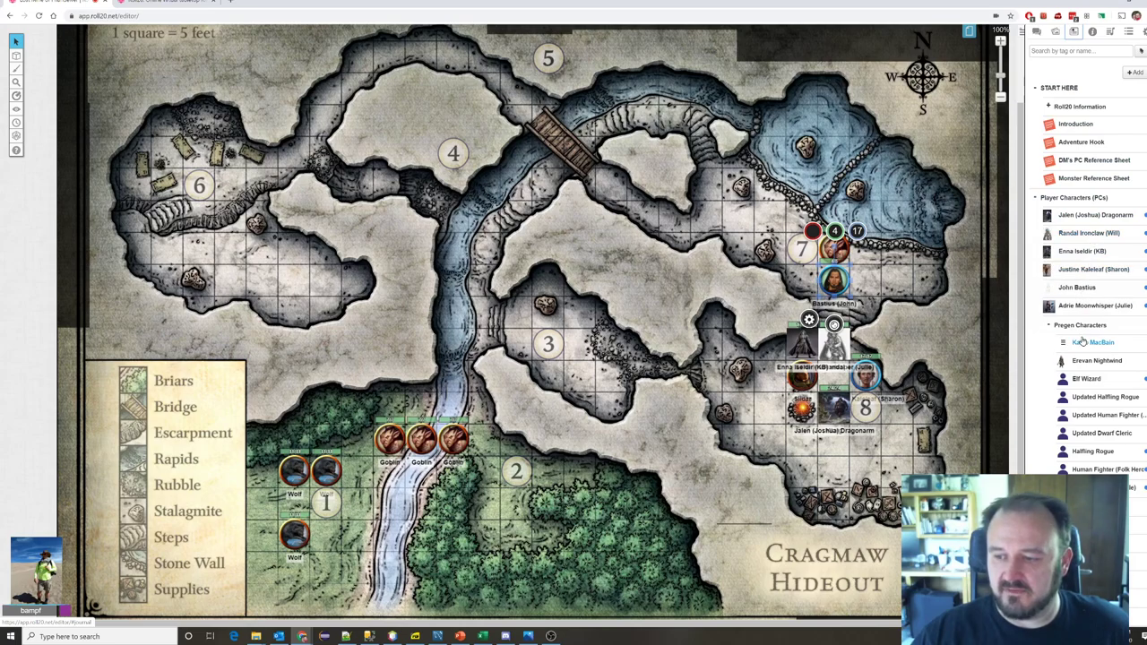
scroll(1084, 305, "down", 2)
scroll(1093, 208, "down", 1)
scroll(1075, 335, "down", 7)
scroll(1063, 439, "up", 15)
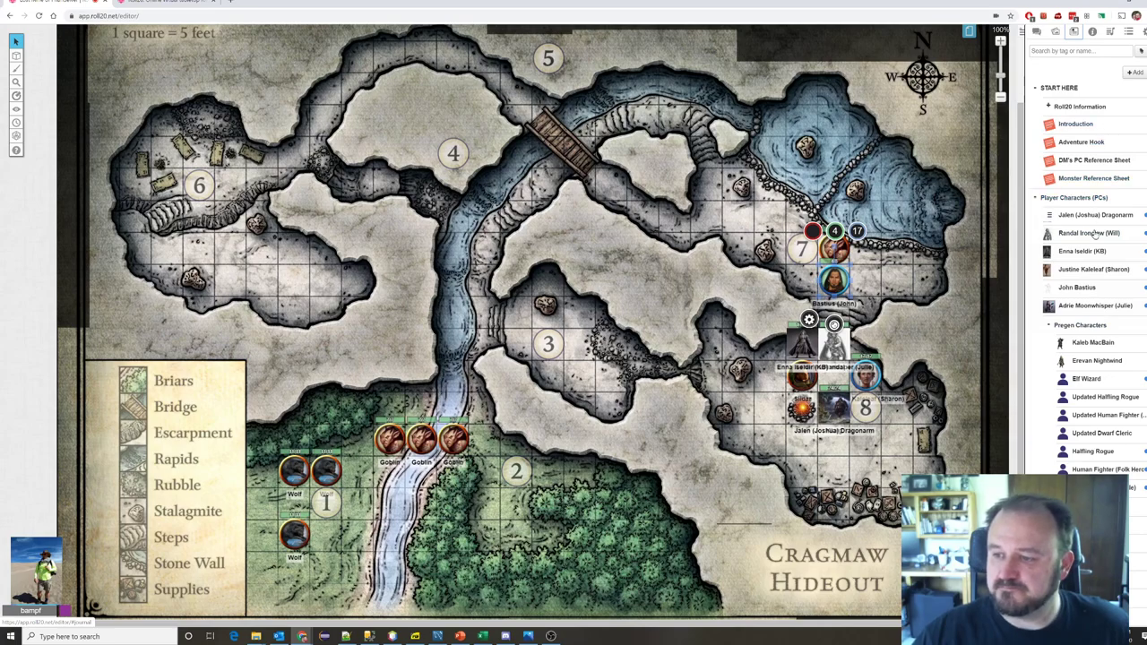
scroll(1102, 313, "down", 3)
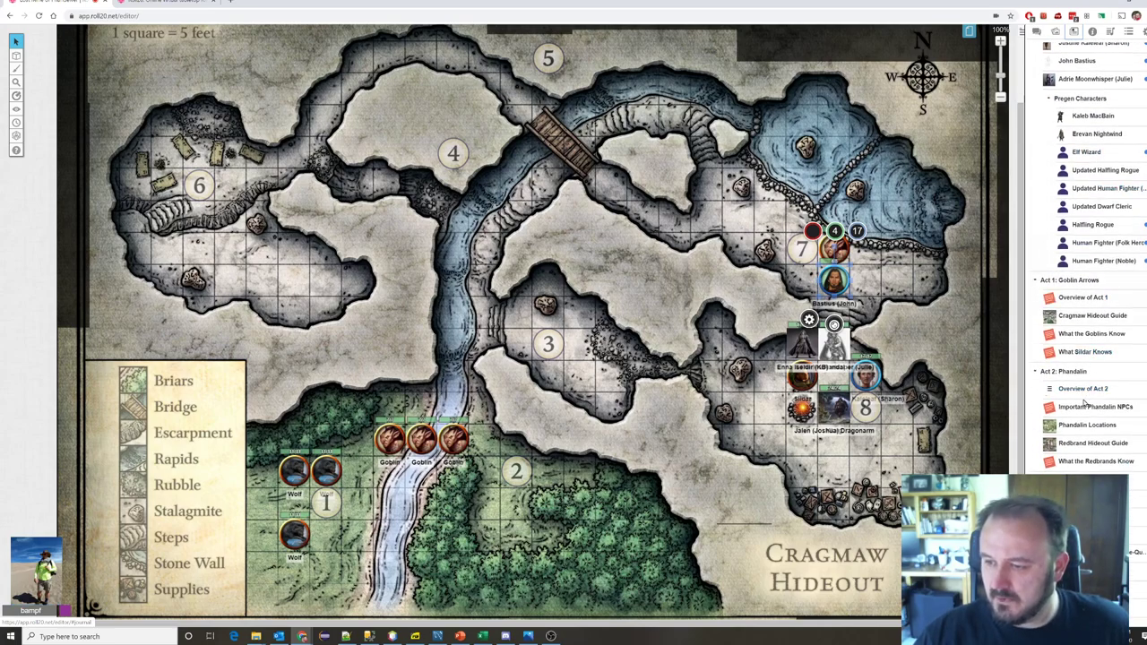
scroll(1084, 408, "down", 3)
scroll(1084, 414, "down", 6)
scroll(1090, 389, "down", 10)
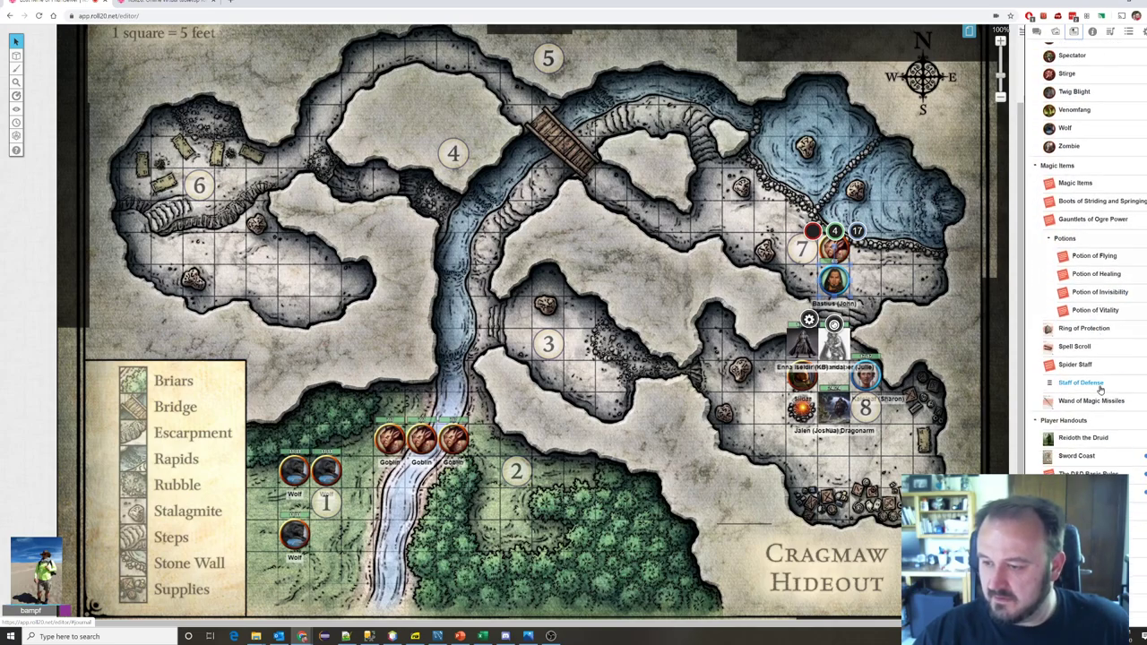
scroll(1087, 458, "down", 3)
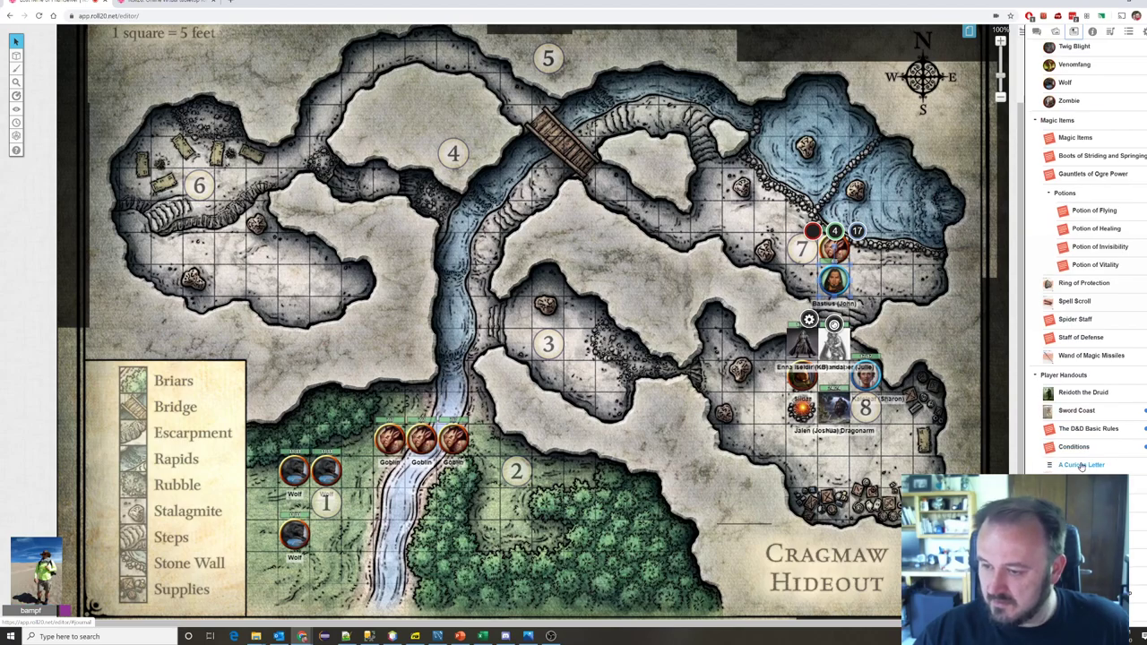
left_click(1084, 464)
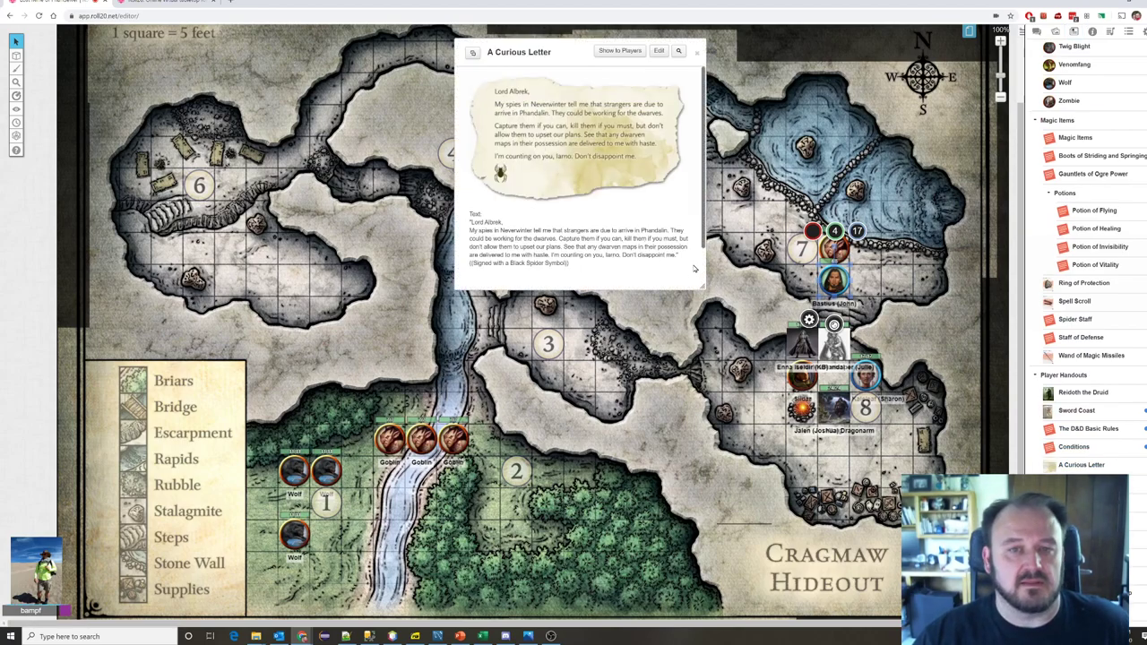
left_click_drag(700, 284, 756, 324)
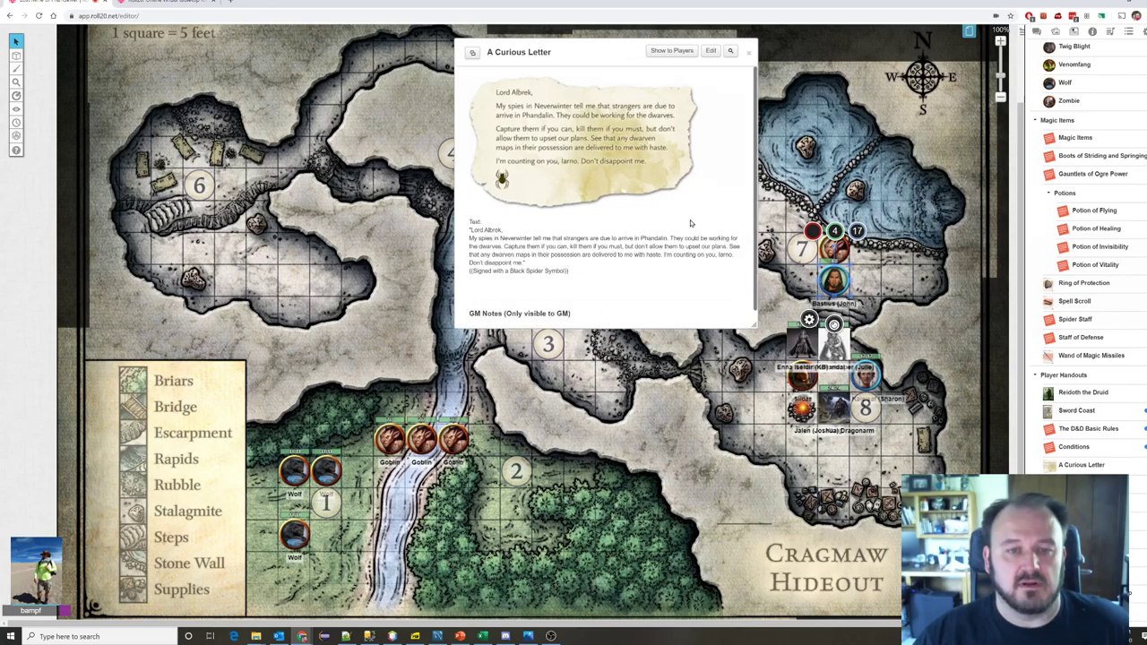
left_click(748, 55)
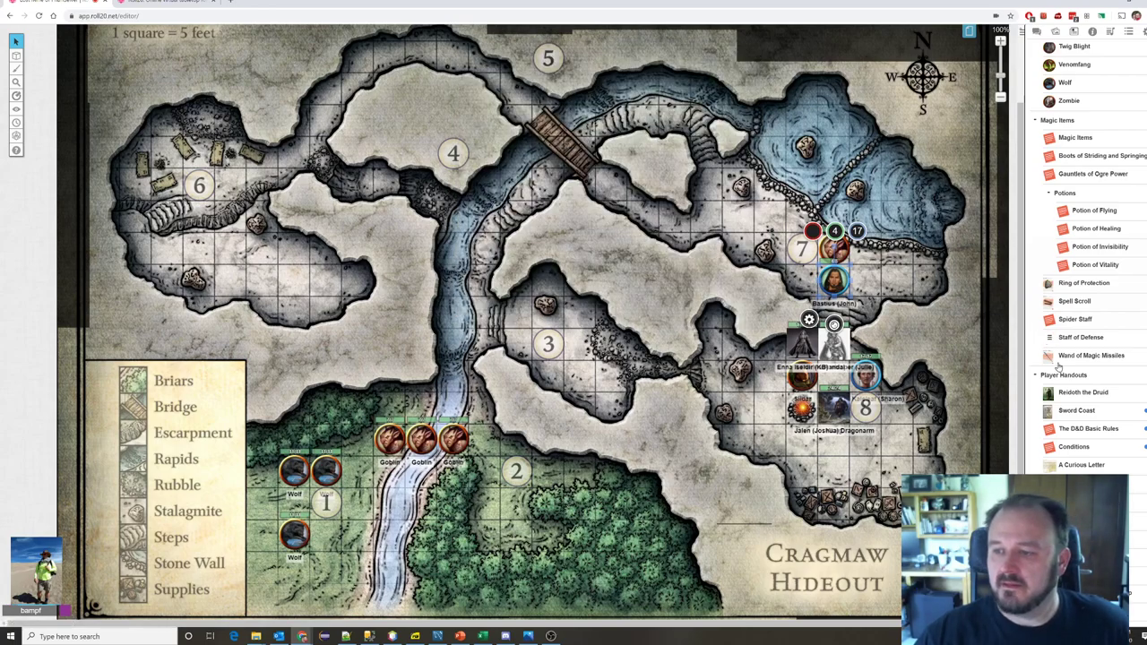
scroll(1089, 269, "up", 10)
scroll(1089, 359, "up", 10)
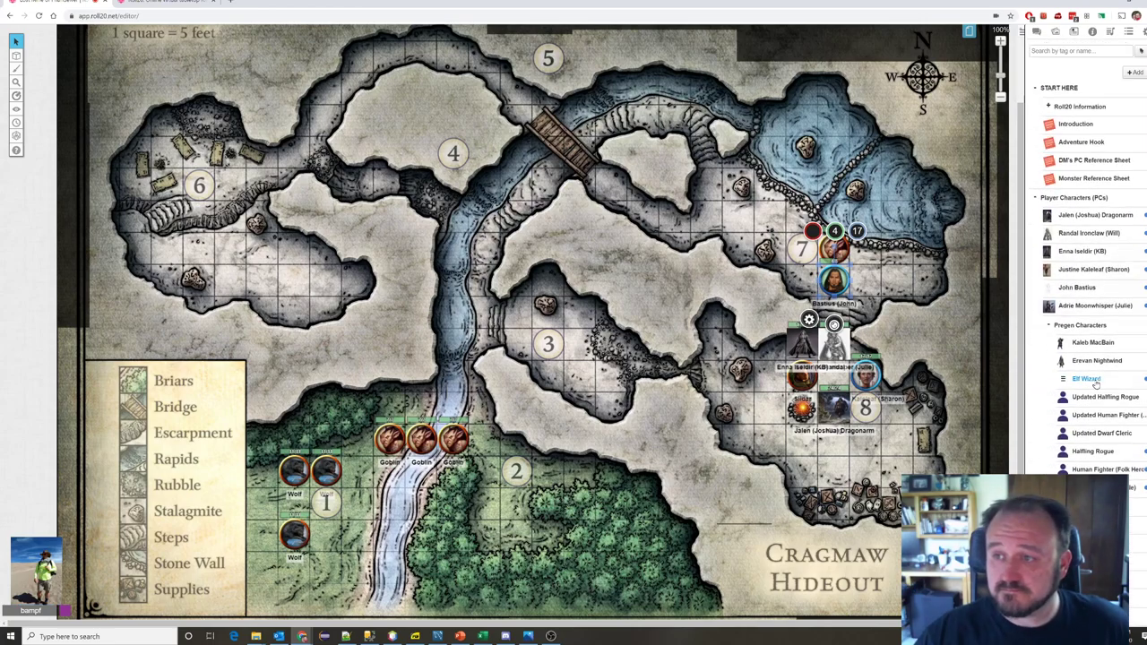
Step: Deselect all tokens on the Cragmaw Hideout map so their status markers disappear
left_click(698, 193)
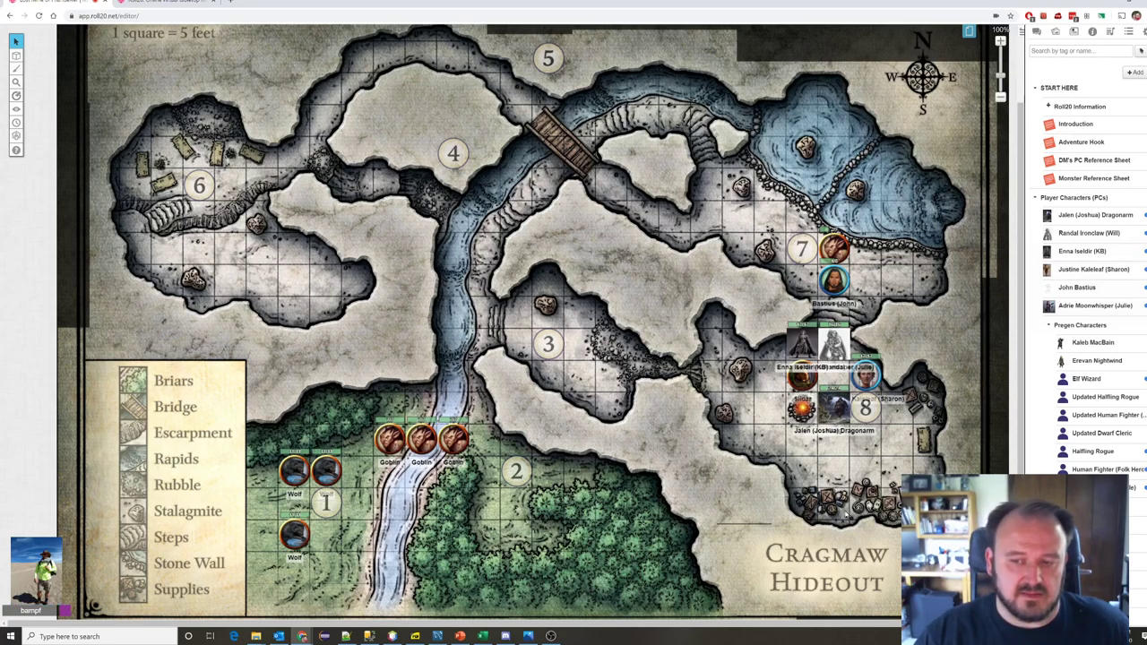
Step: Open Randal Ironclaw's character sheet from the journal and scroll through it
left_click(1078, 235)
left_click(448, 80)
scroll(468, 287, "down", 2)
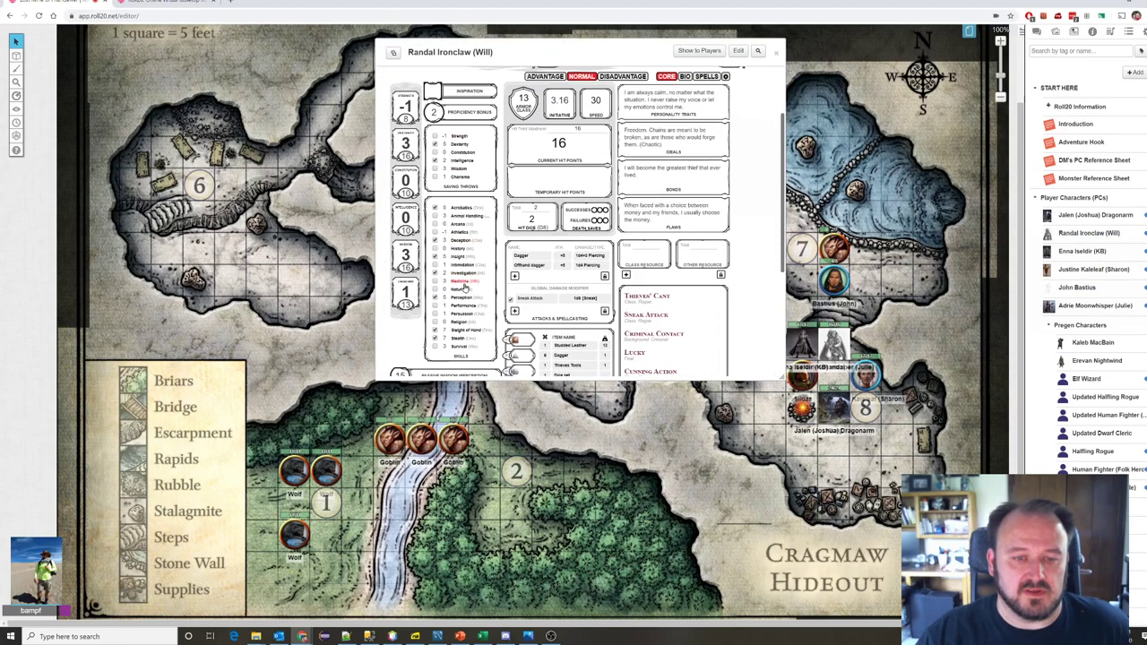
scroll(473, 283, "down", 1)
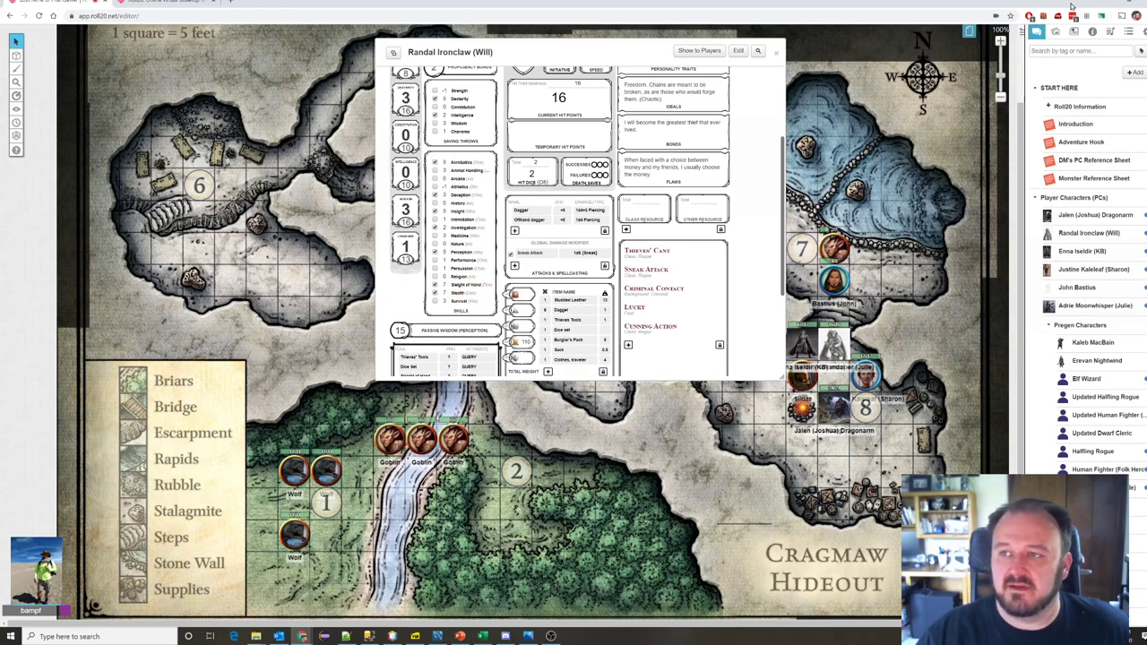
Step: Show the chat log, enlarge Randal's sheet to reveal equipment and proficiencies, then close it
left_click(1036, 33)
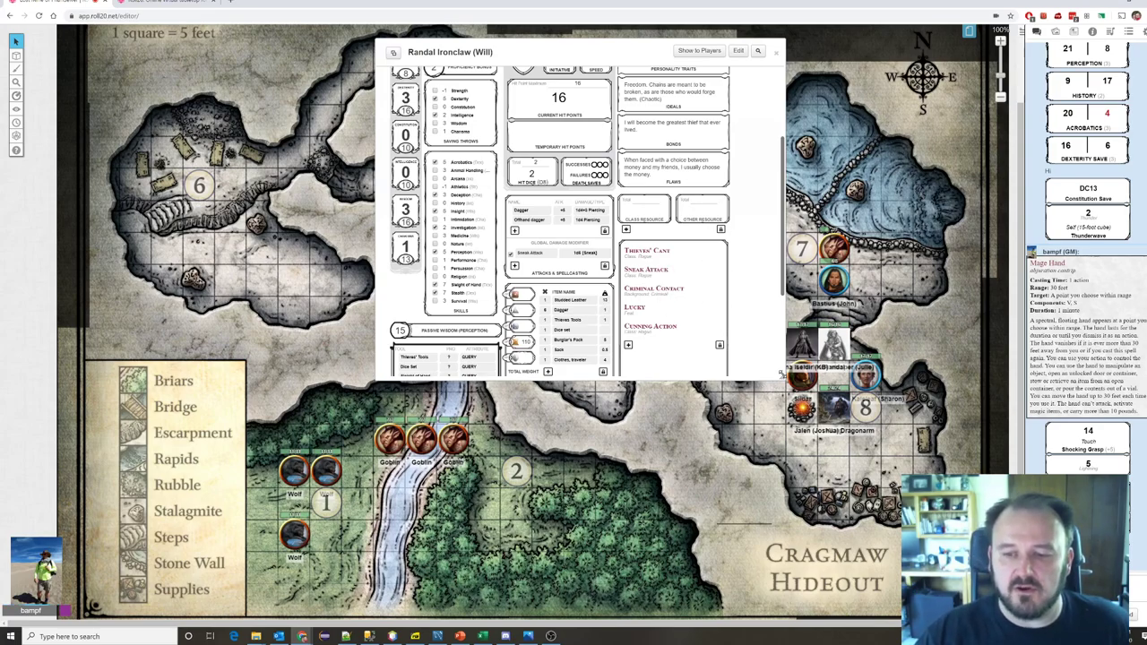
left_click_drag(783, 377, 858, 492)
scroll(801, 248, "up", 5)
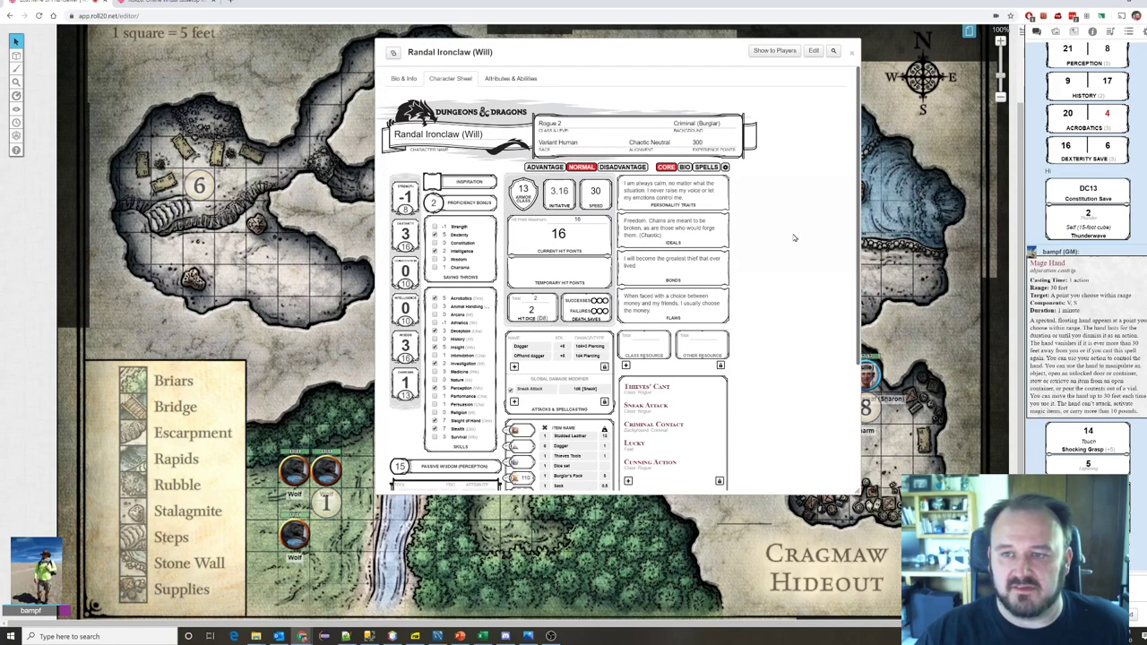
left_click(851, 52)
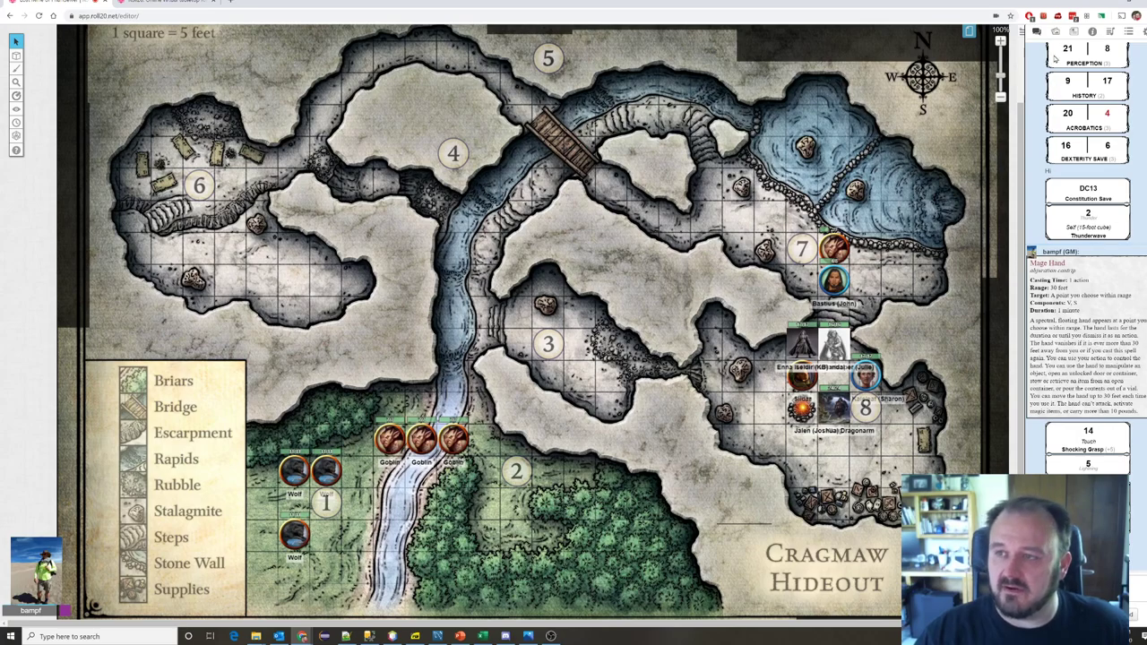
Step: Open Erevan Nightwind's sheet on its CORE page beside the D&D 5e compendium's Races list
left_click(1074, 33)
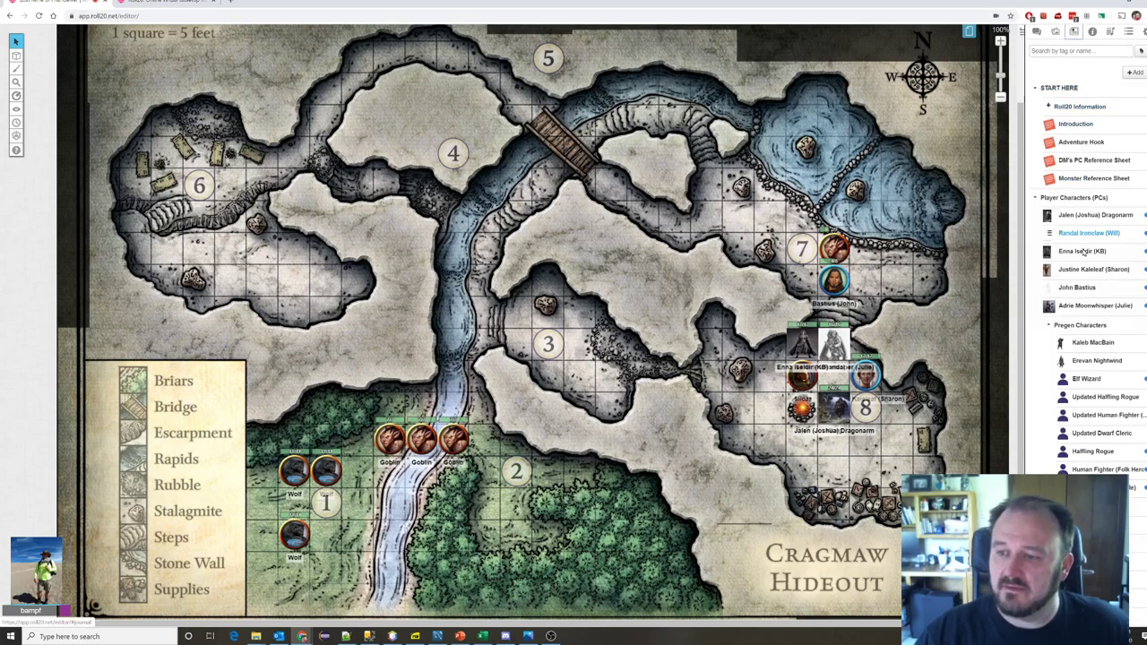
left_click(1096, 361)
left_click(451, 79)
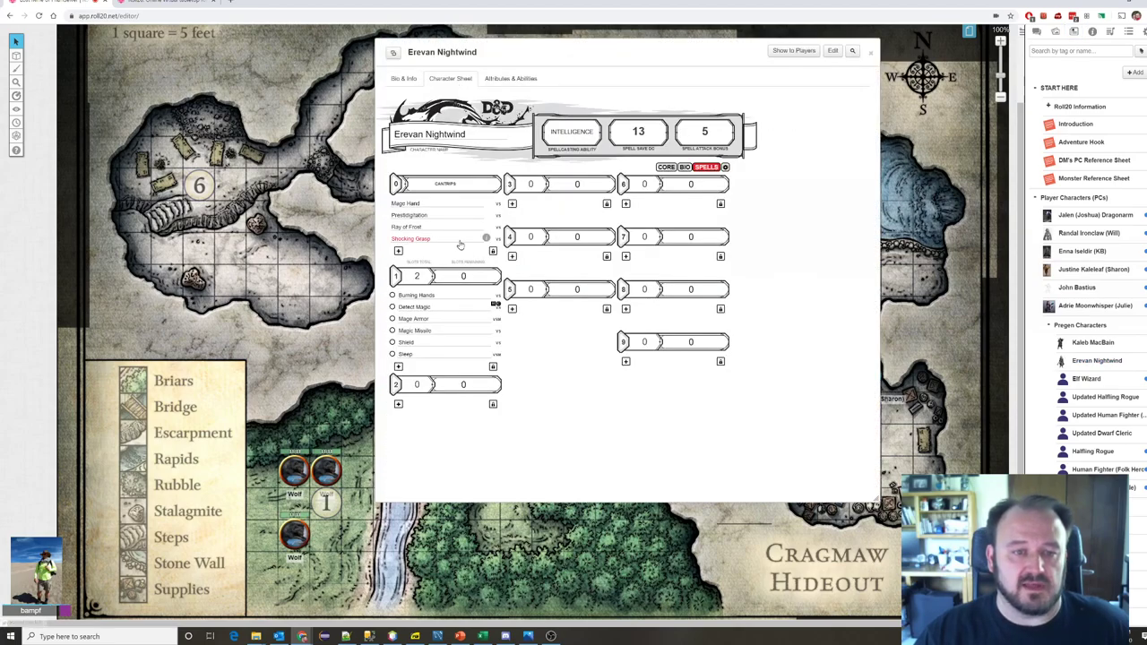
left_click(666, 168)
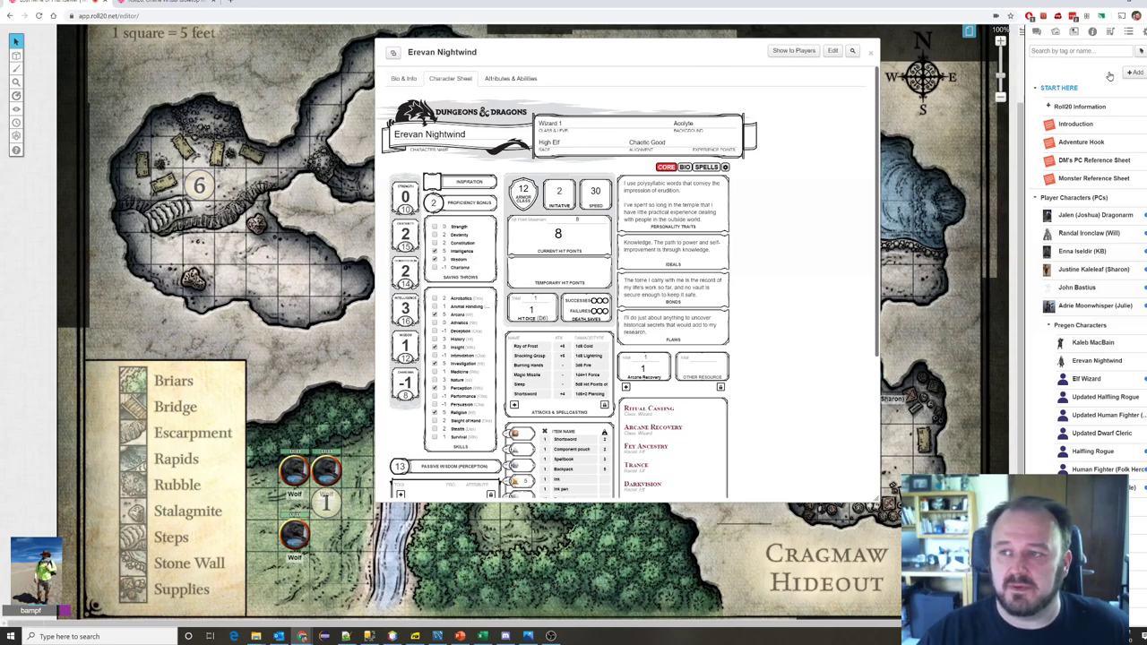
left_click(1092, 33)
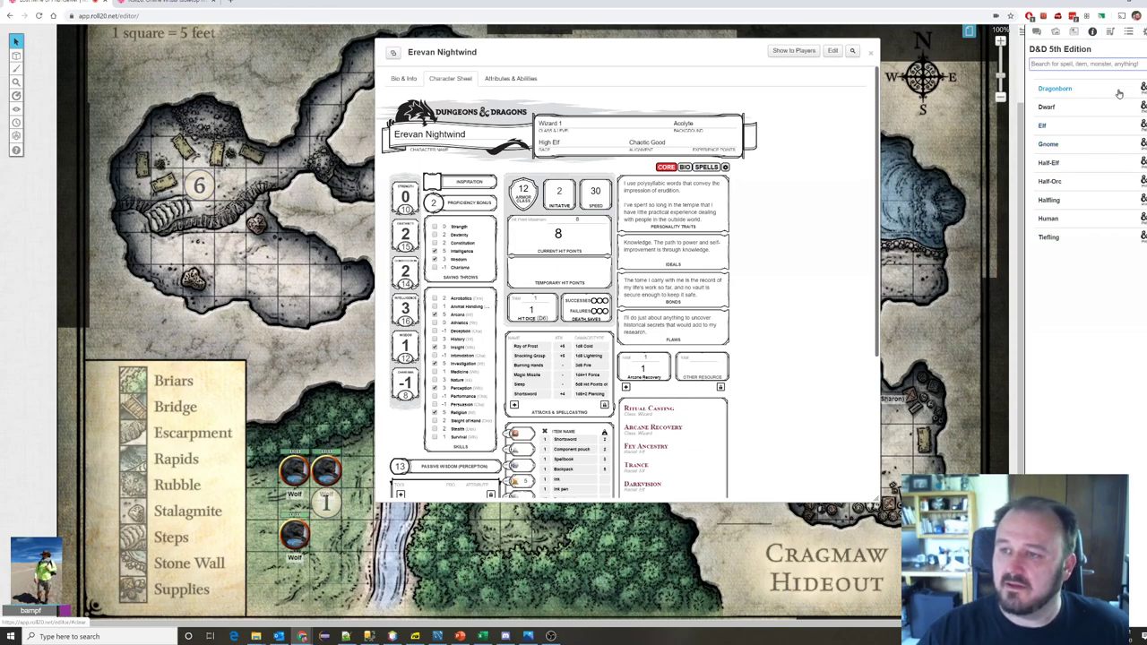
Step: List the compendium's Classes, Barbarian through Wizard, beside Erevan's sheet
left_click(1050, 165)
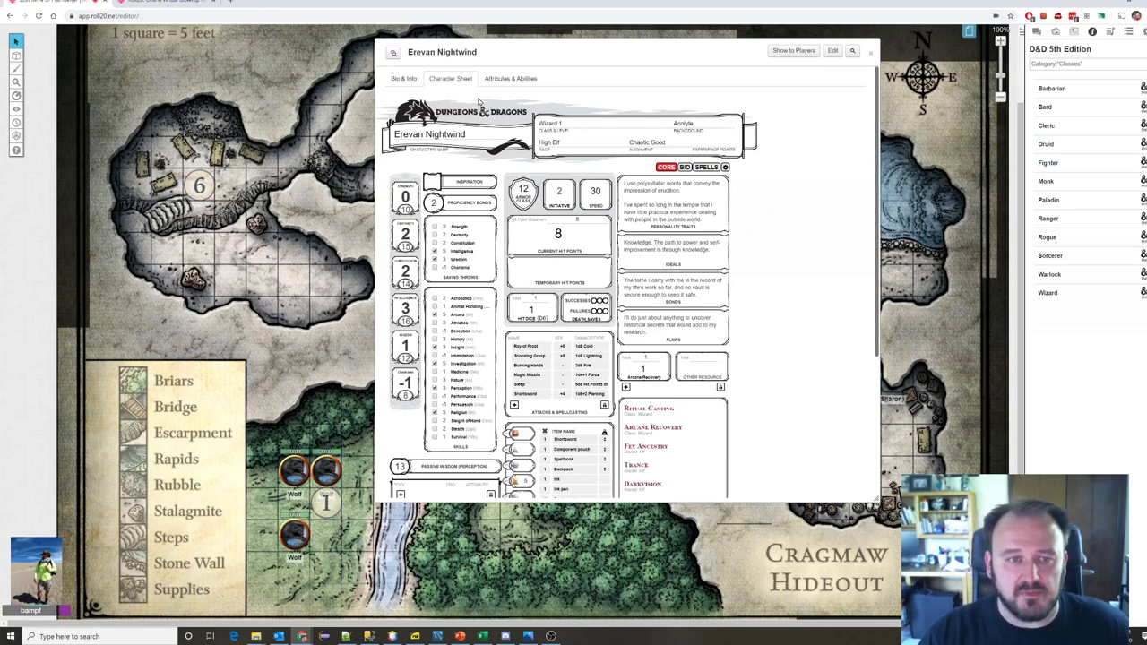
scroll(798, 365, "down", 3)
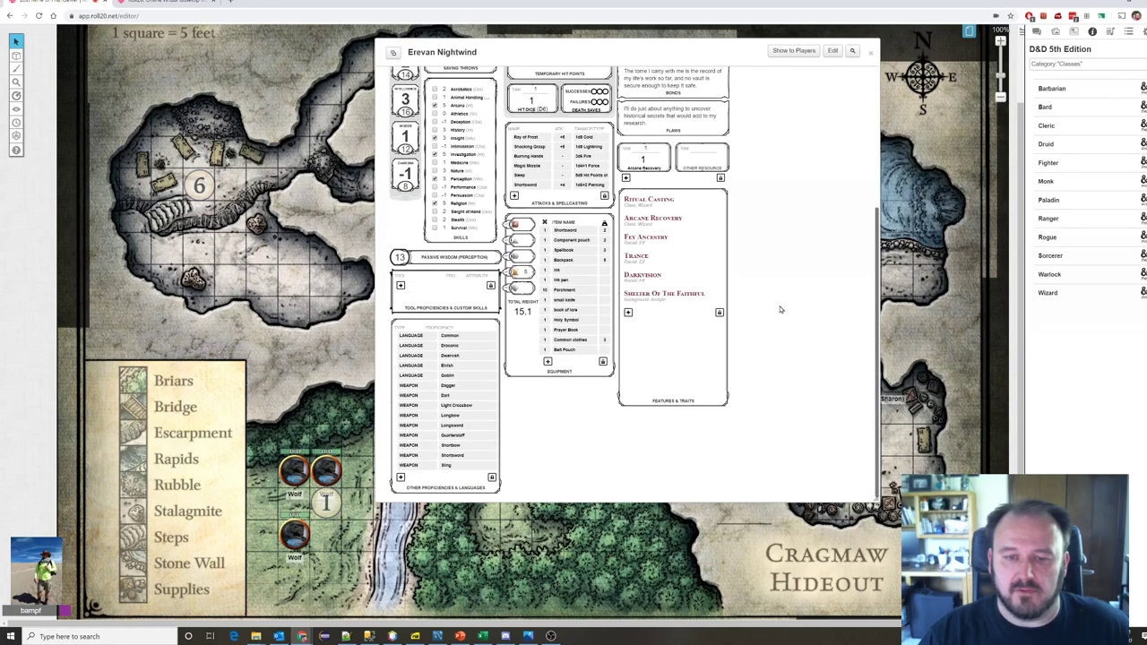
scroll(779, 309, "up", 3)
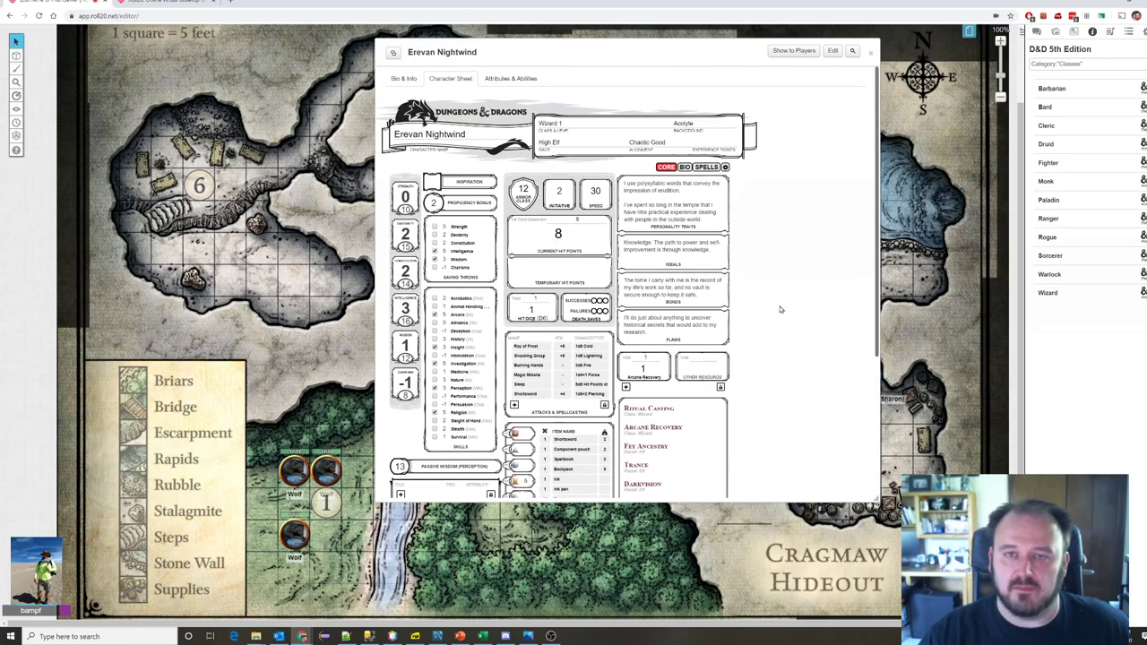